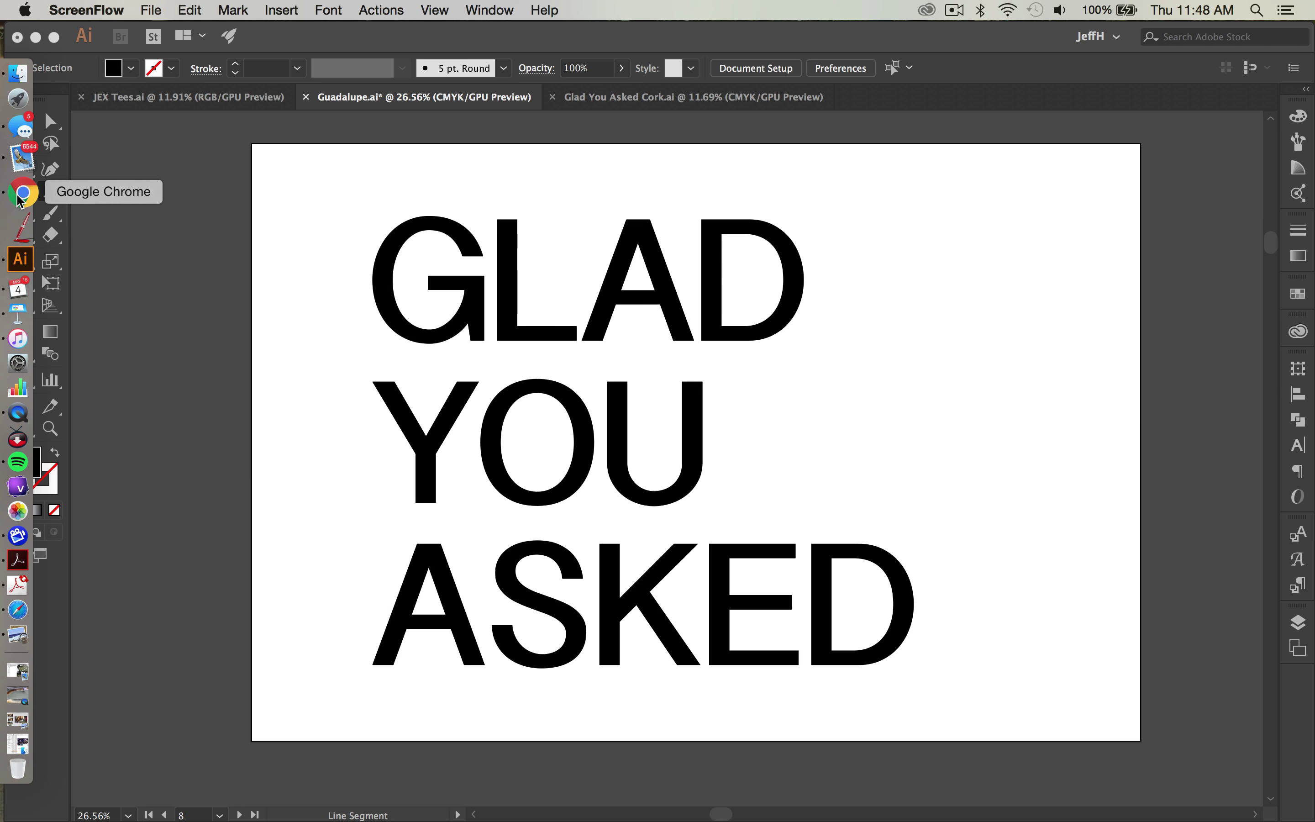
Switch to Chrome, capture a screenshot of the basketball player photo on the portfolio page, and minimize the browser window.
{"action": "left_click", "coordinate": [20, 201]}
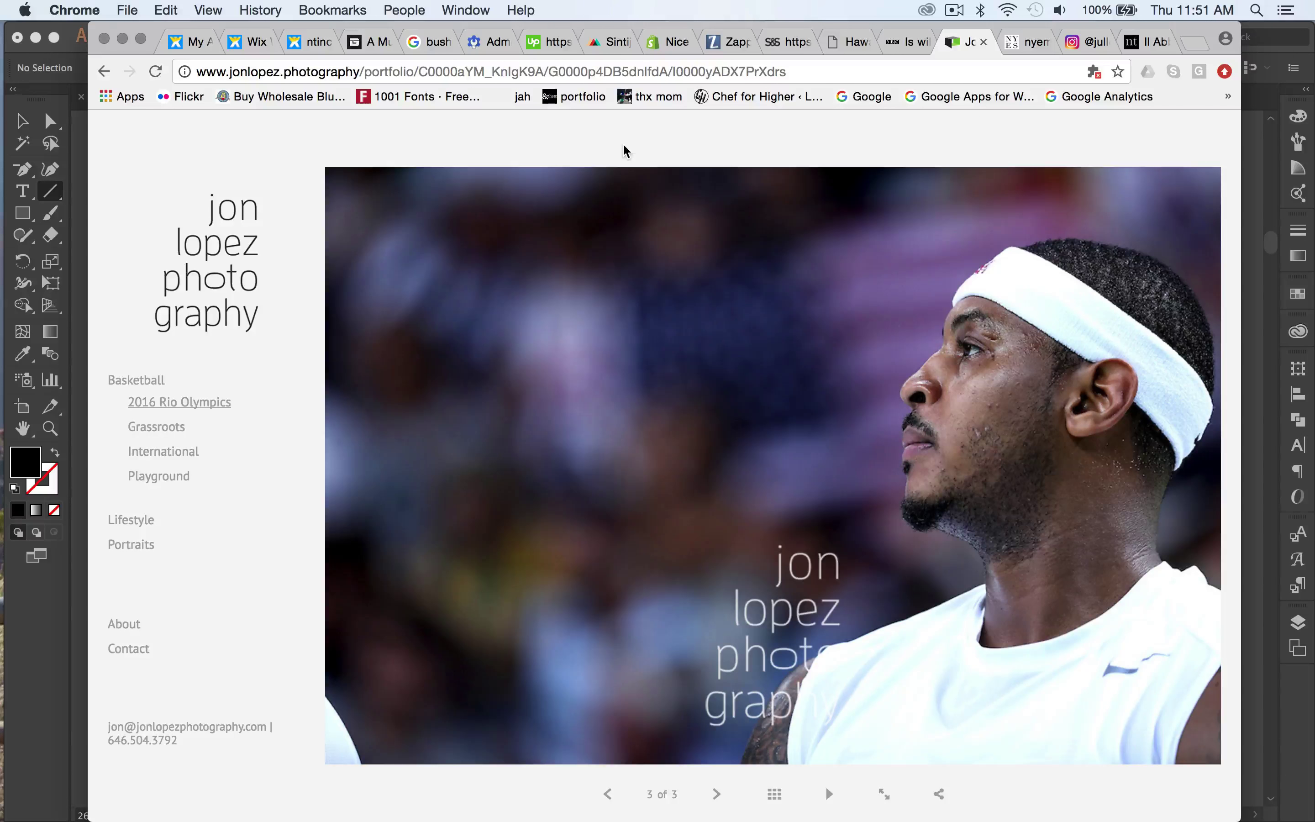
{"action": "key", "text": "super+shift+4"}
{"action": "left_click_drag", "start_coordinate": [328, 169], "coordinate": [1192, 696]}
{"action": "left_click_drag", "start_coordinate": [1220, 737], "coordinate": [1217, 762]}
{"action": "left_click", "coordinate": [123, 39]}
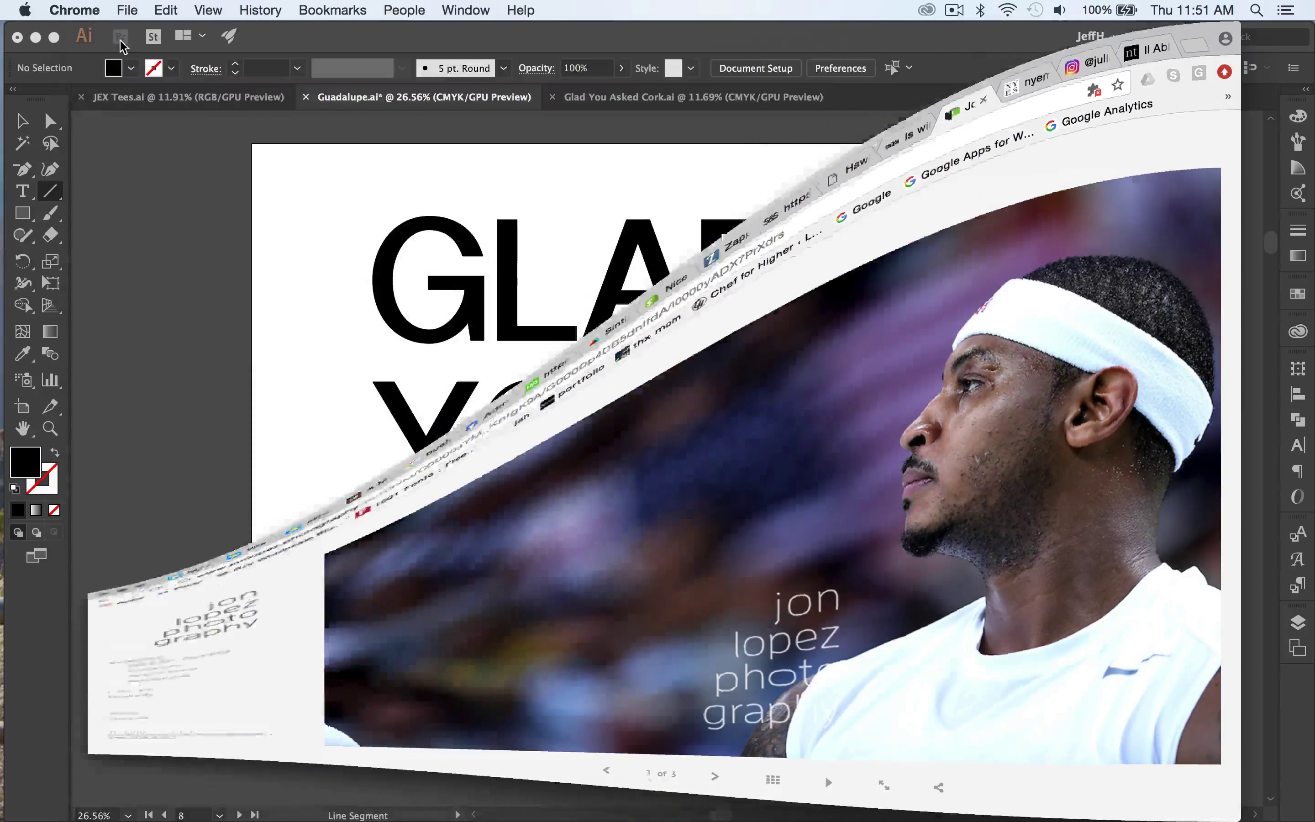
Place the Desktop file Screen Shot 2017-05-04 at 11.51.34 AM from Finder into the Guadalupe.ai document in Illustrator.
{"action": "mouse_move", "coordinate": [2, 247]}
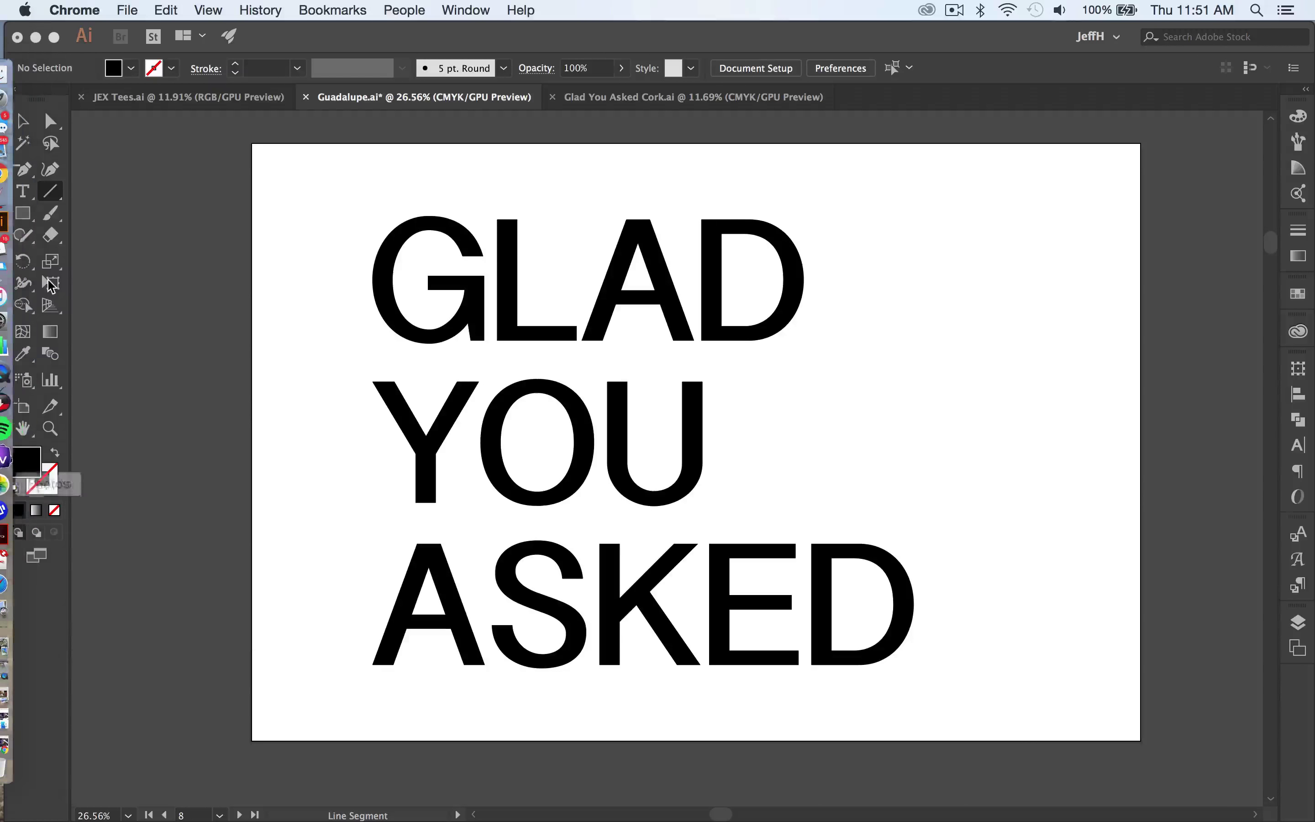
{"action": "left_click", "coordinate": [20, 91]}
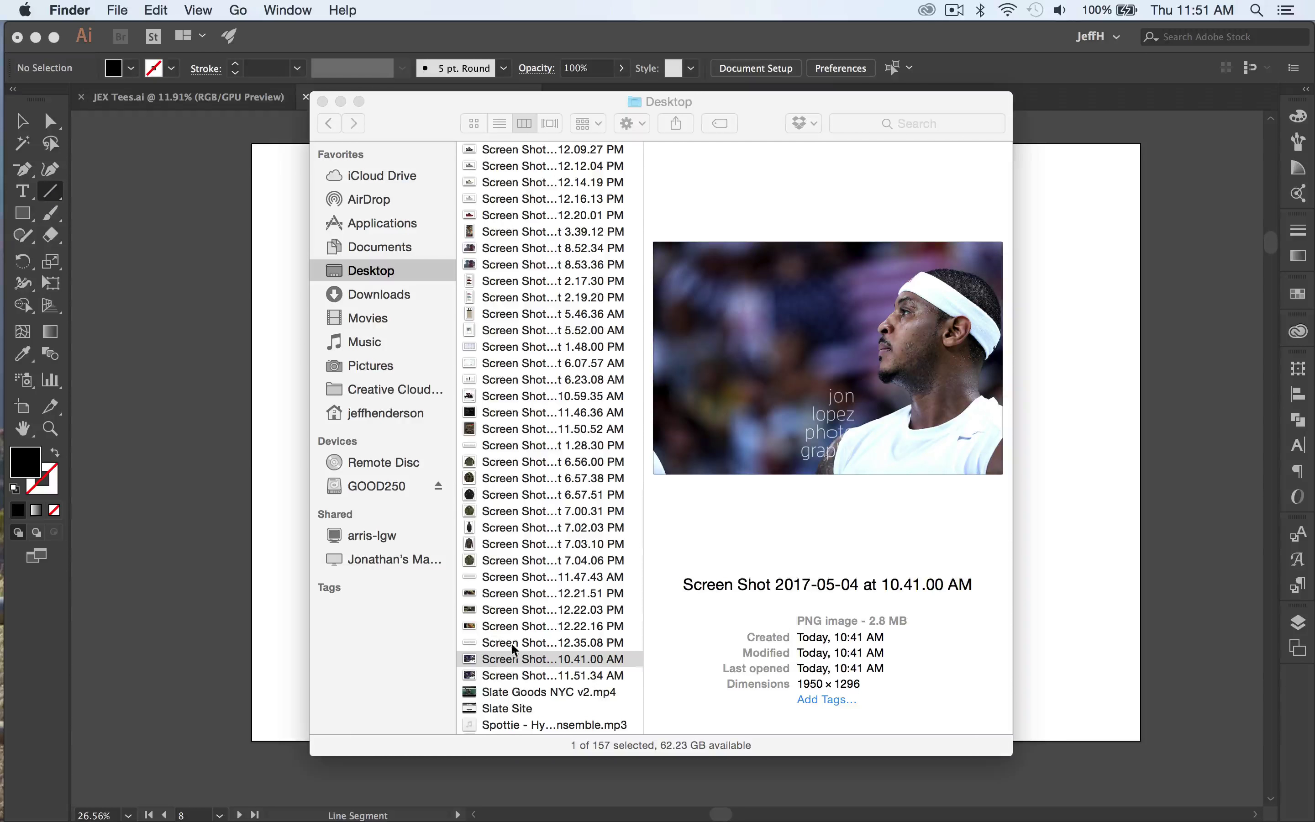
{"action": "left_click", "coordinate": [537, 676]}
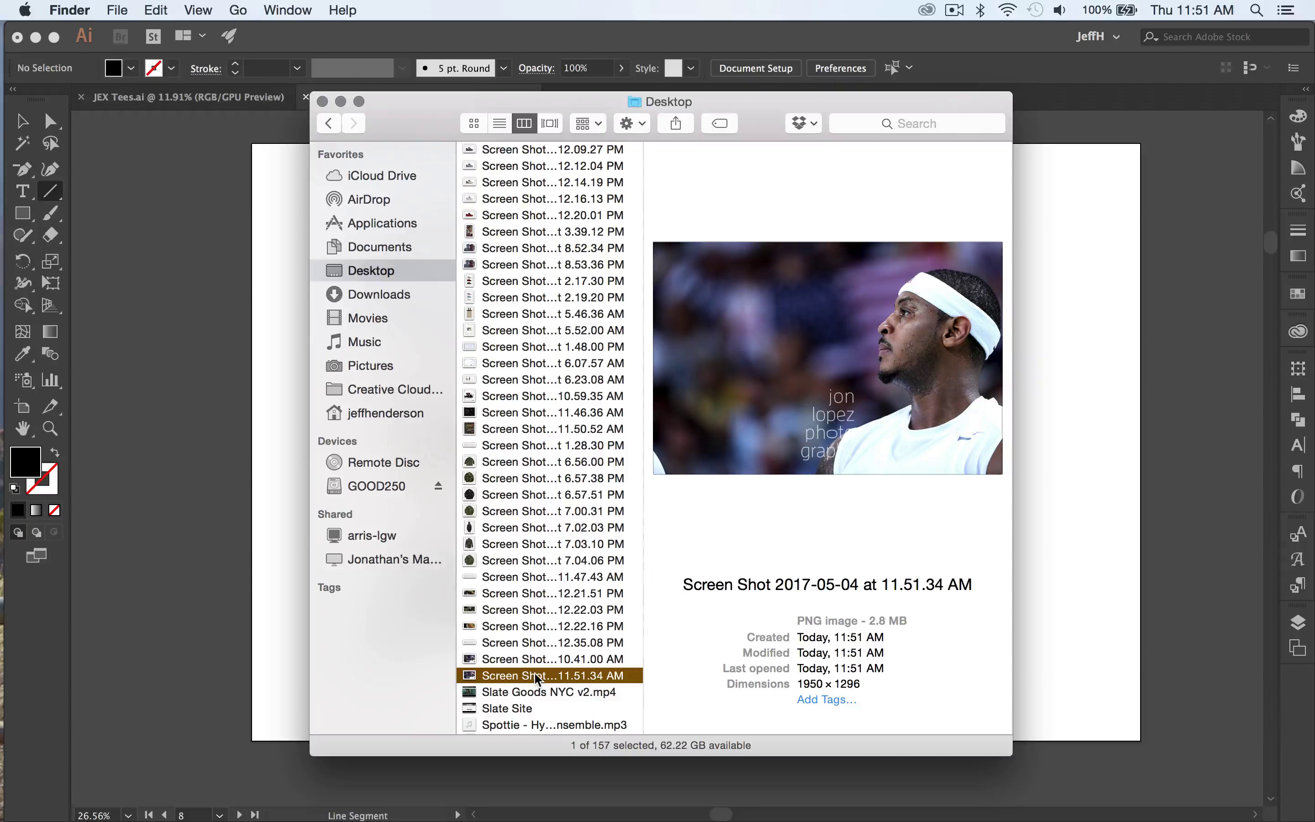
{"action": "left_click_drag", "start_coordinate": [535, 674], "coordinate": [218, 455]}
{"action": "left_click", "coordinate": [219, 334]}
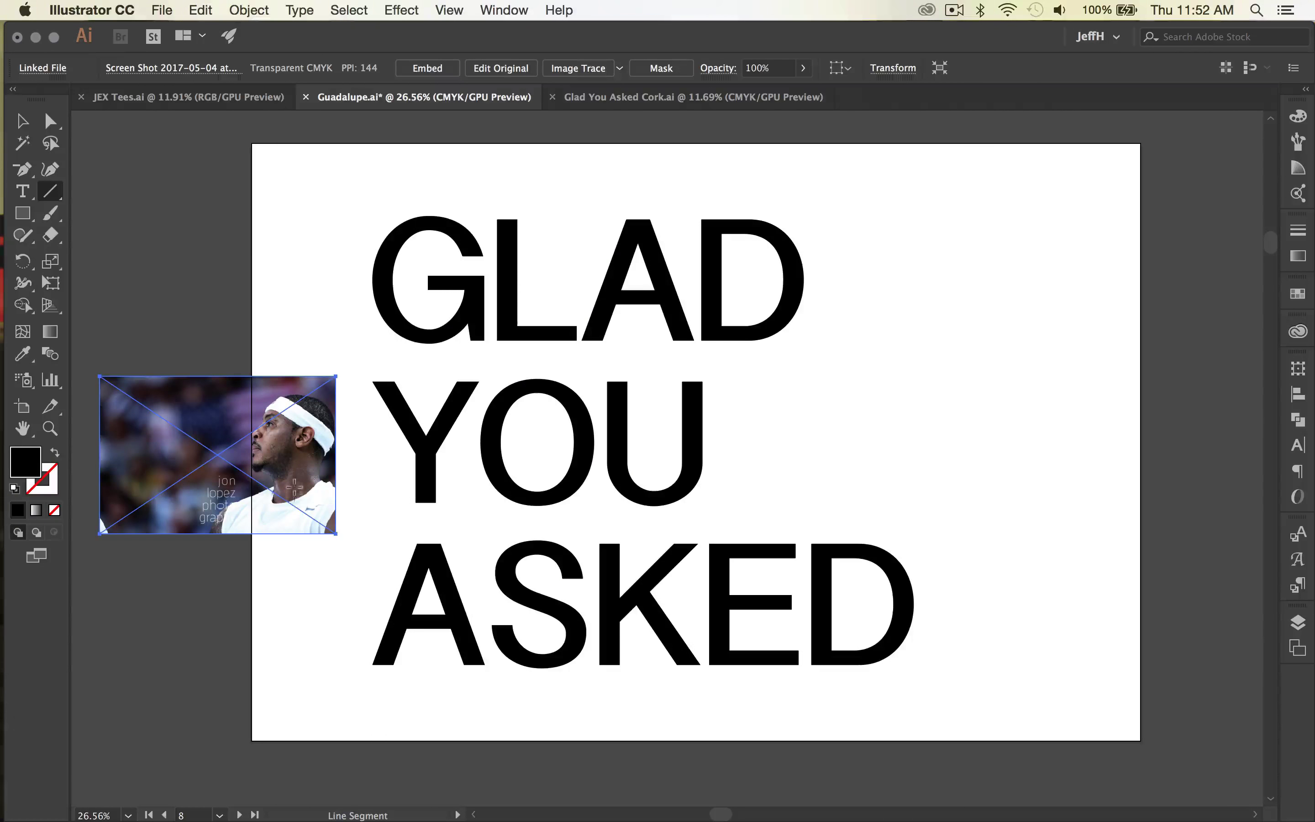
Move the placed photo to the upper-left corner of the blank artboard below the GLAD YOU ASKED artboard.
{"action": "left_click", "coordinate": [31, 114]}
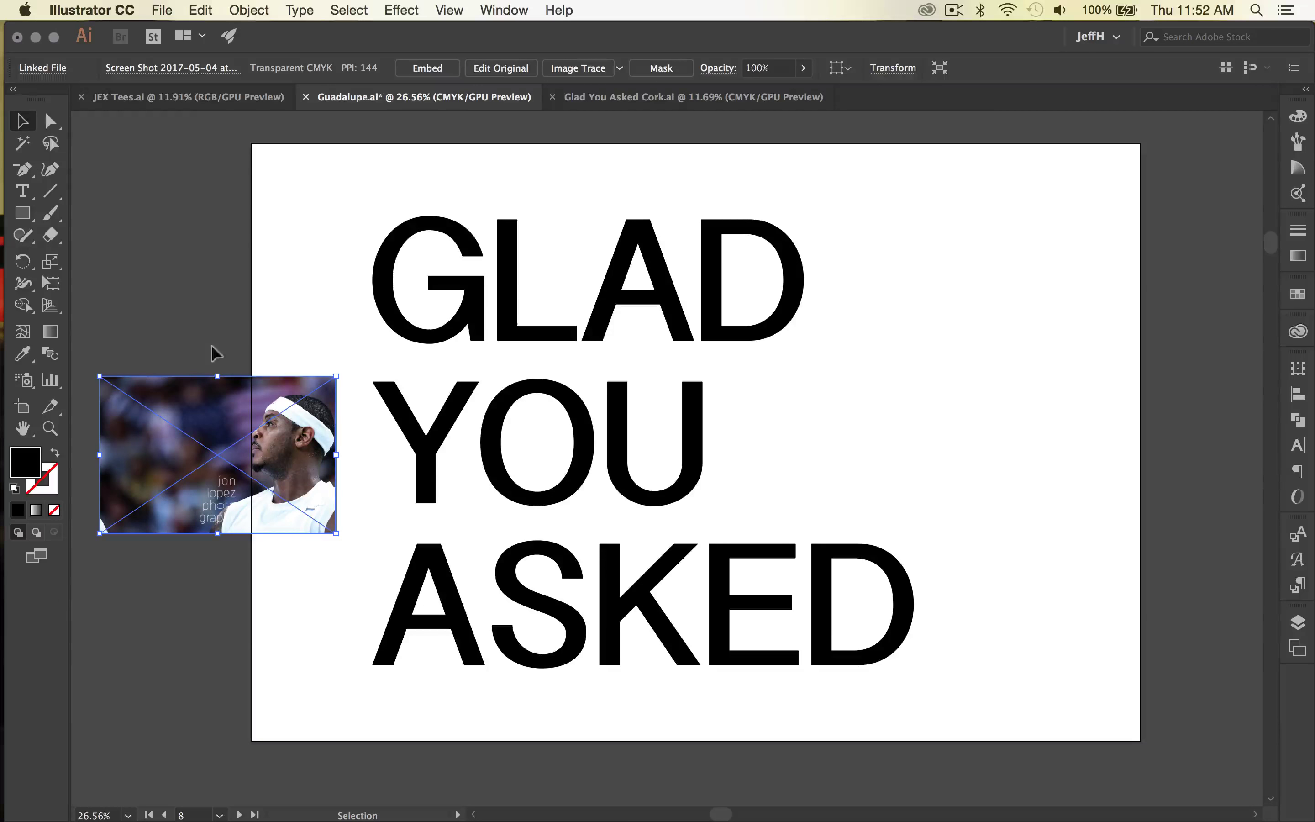
{"action": "left_click_drag", "start_coordinate": [214, 429], "coordinate": [390, 725]}
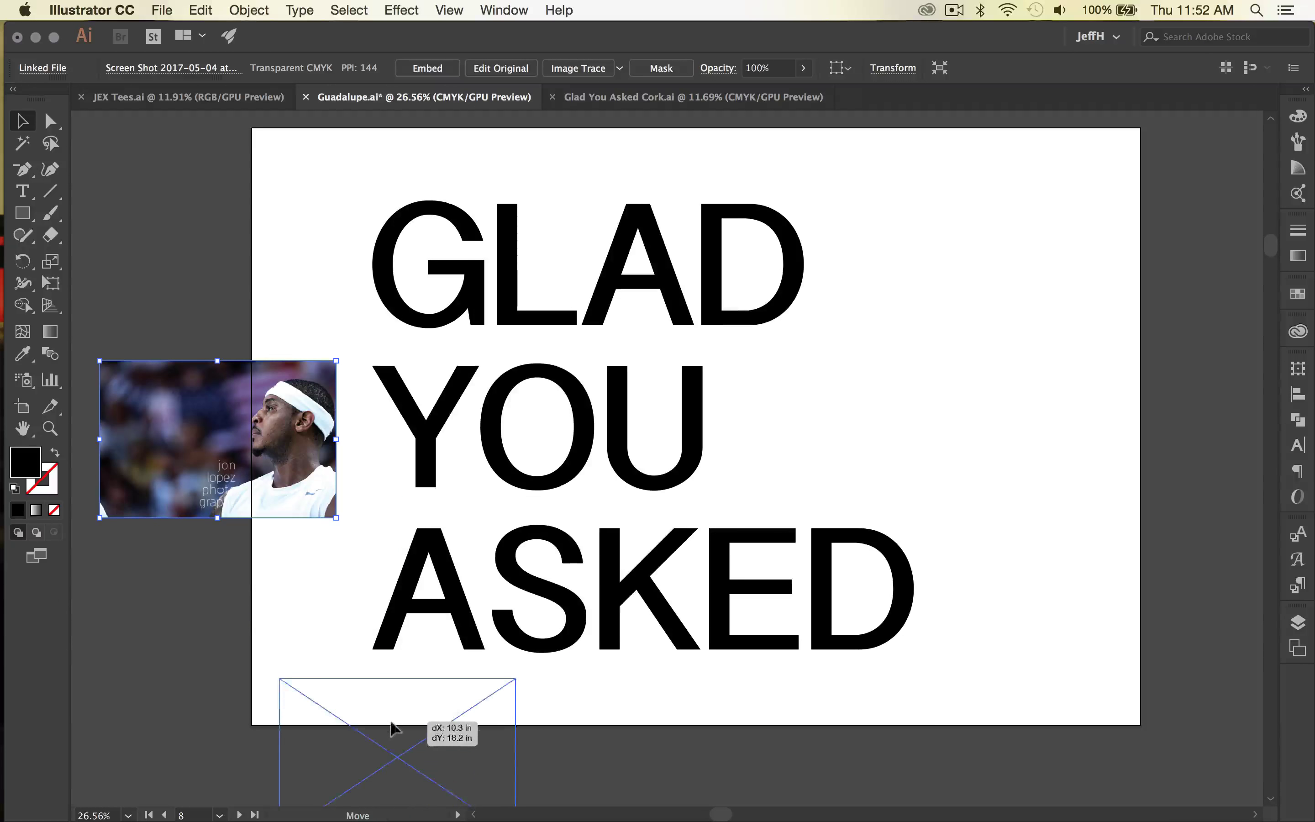
{"action": "scroll", "coordinate": [308, 593], "scroll_direction": "down", "scroll_amount": 5}
{"action": "scroll", "coordinate": [308, 590], "scroll_direction": "down", "scroll_amount": 10}
{"action": "scroll", "coordinate": [308, 590], "scroll_direction": "right", "scroll_amount": 2}
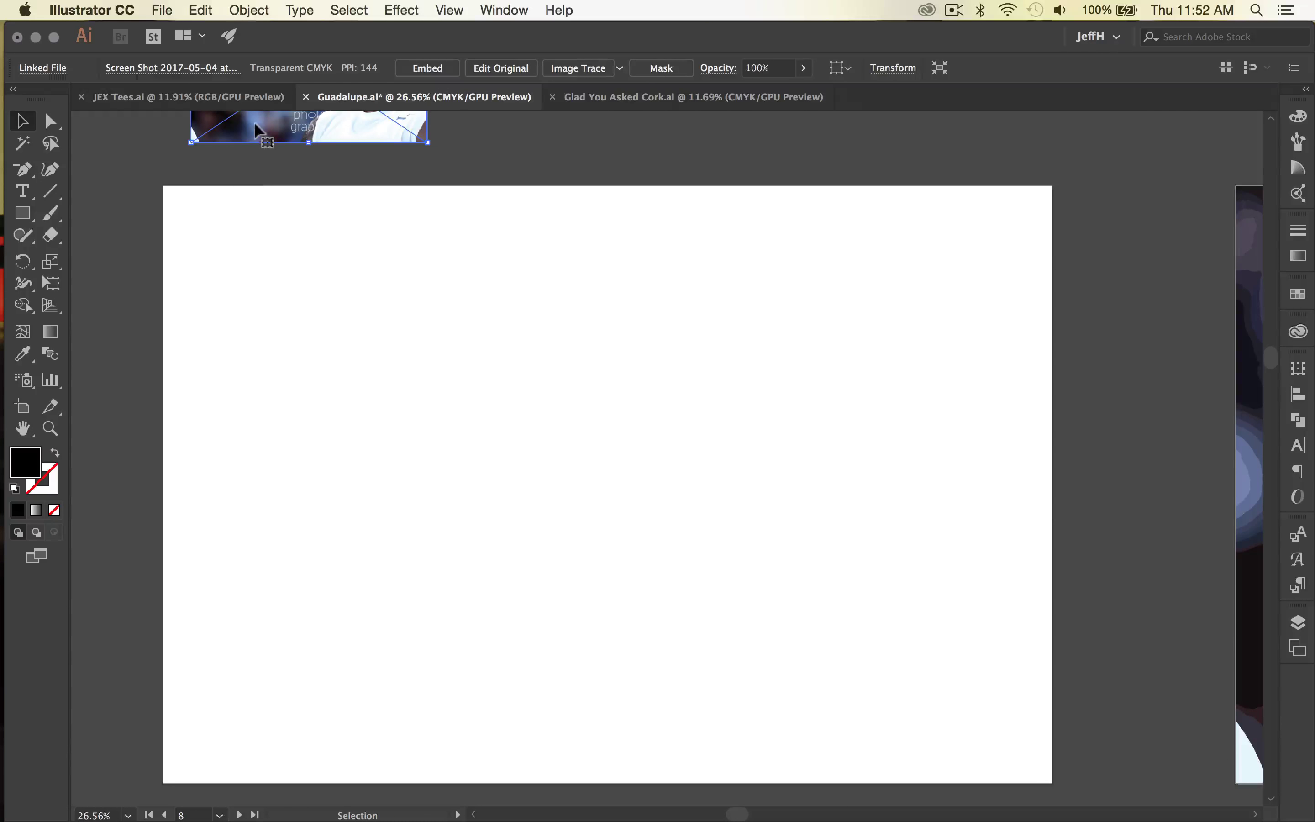
{"action": "left_click_drag", "start_coordinate": [256, 126], "coordinate": [226, 322]}
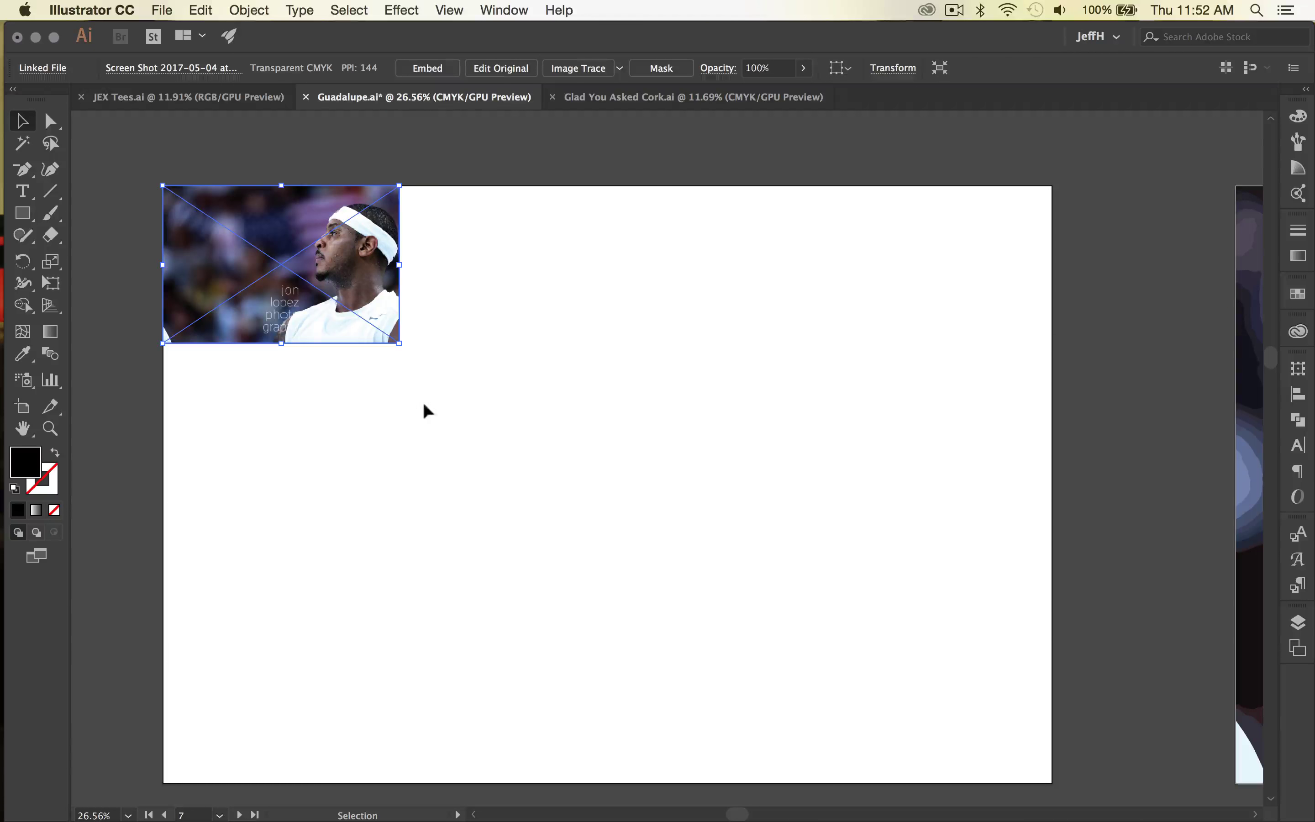
Scale the photo up to fill the artboard, align it with the artboard edges, and deselect it.
{"action": "left_click_drag", "start_coordinate": [403, 345], "coordinate": [1055, 781]}
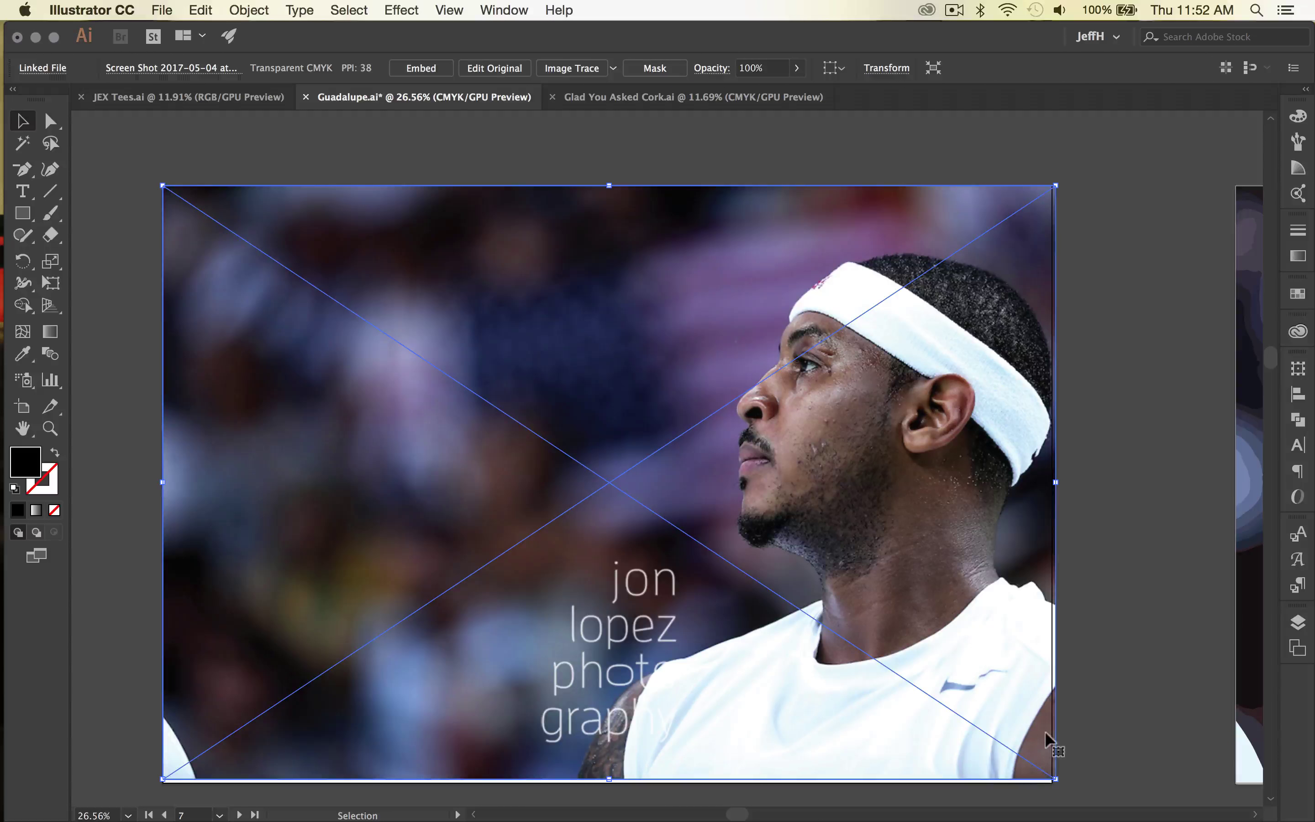
{"action": "left_click_drag", "start_coordinate": [998, 669], "coordinate": [995, 671]}
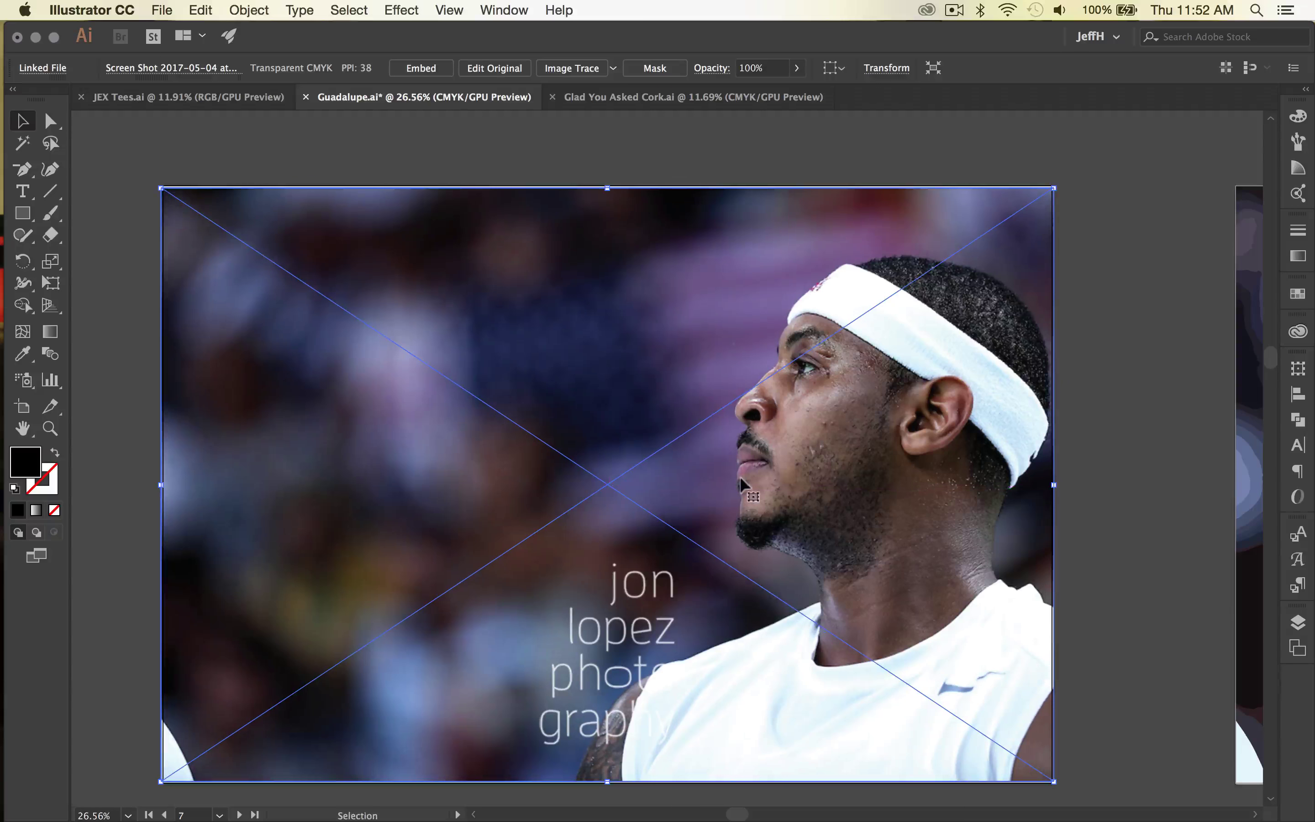
{"action": "left_click", "coordinate": [597, 164]}
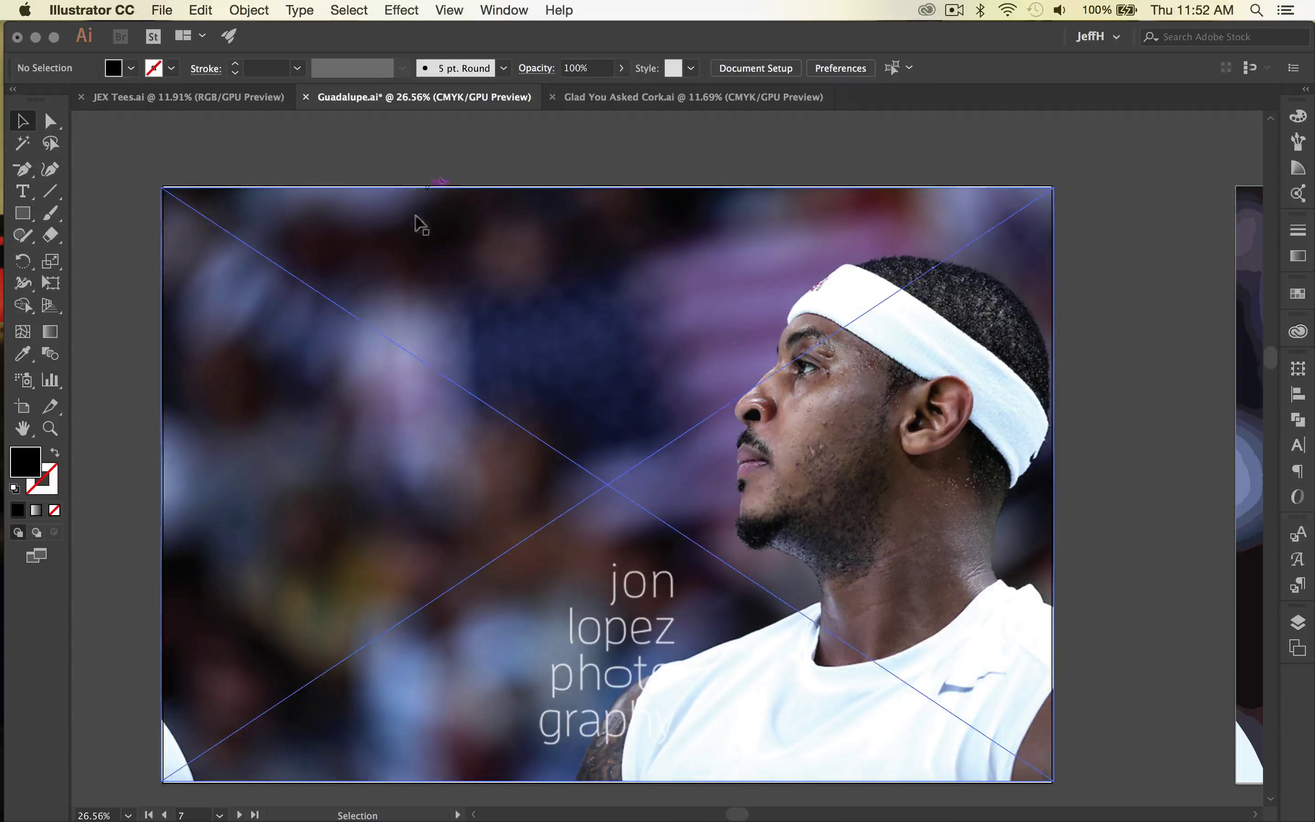
Embed the linked photo in the document and deselect it.
{"action": "left_click", "coordinate": [406, 283]}
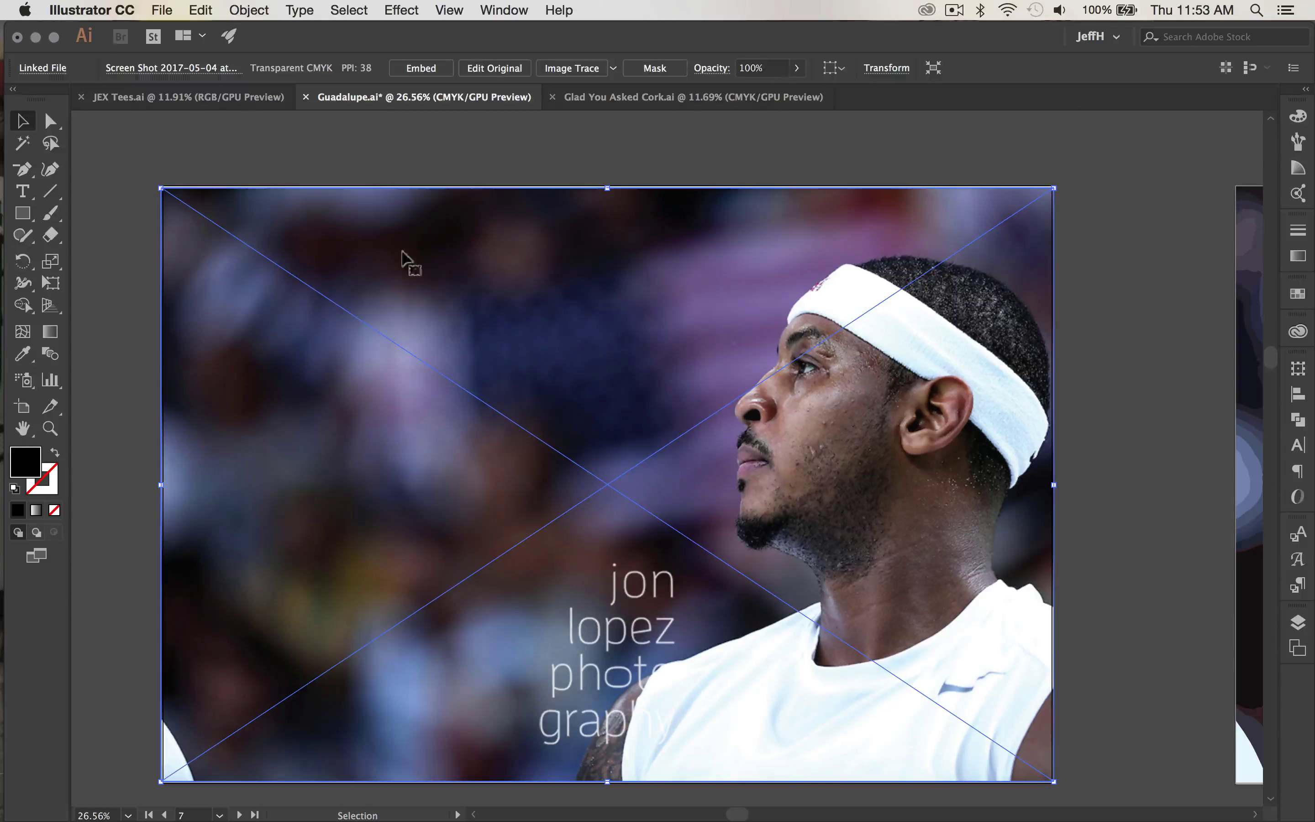
{"action": "left_click", "coordinate": [422, 73]}
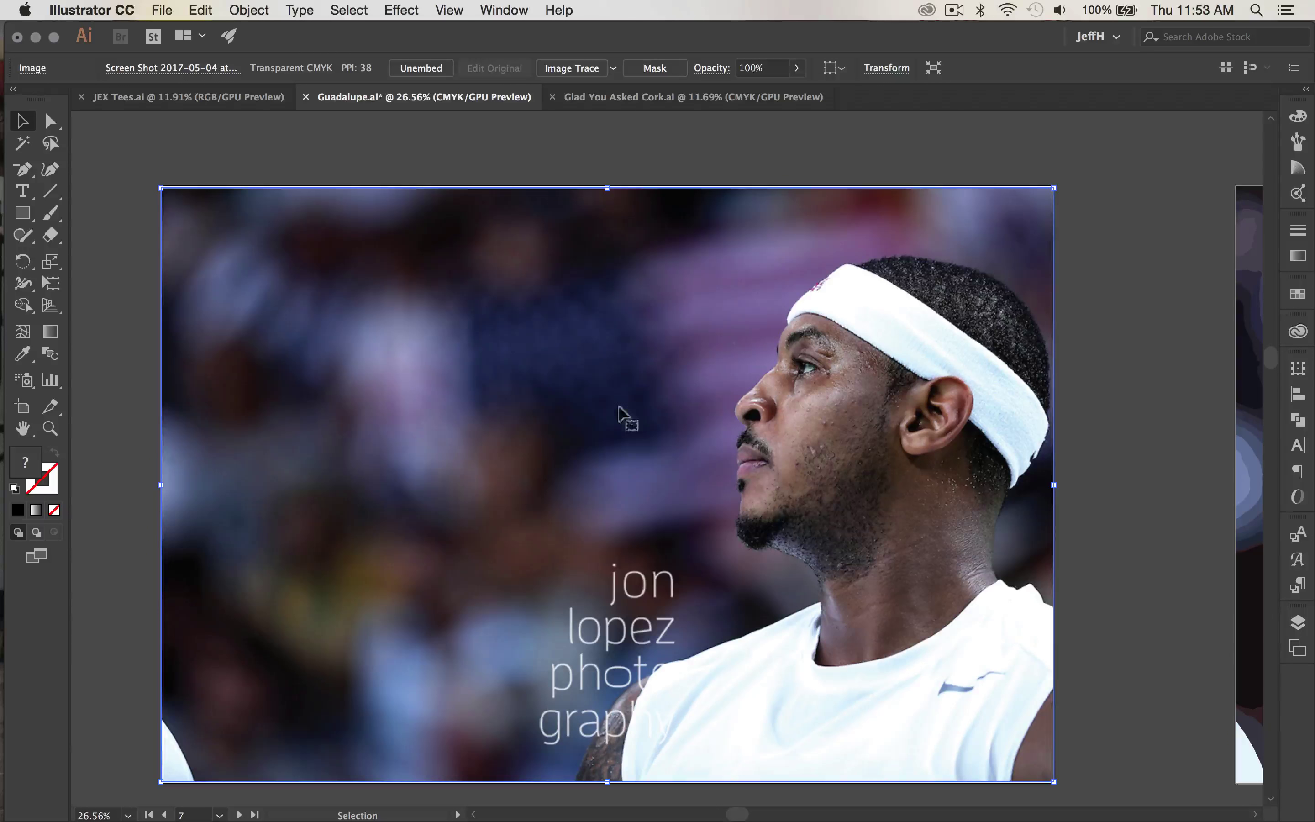
{"action": "left_click", "coordinate": [505, 146]}
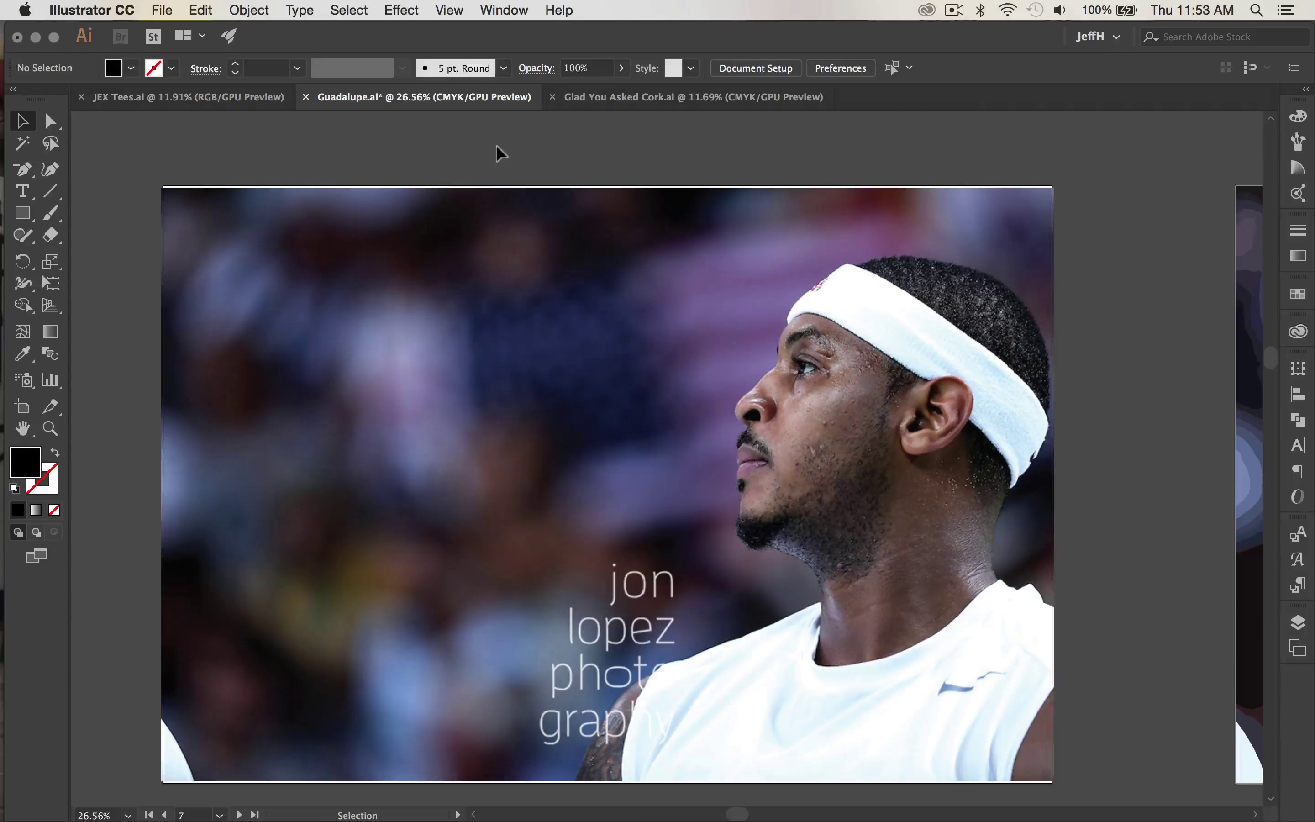
Image-trace the embedded photo with the 3 Colors preset.
{"action": "left_click", "coordinate": [511, 207]}
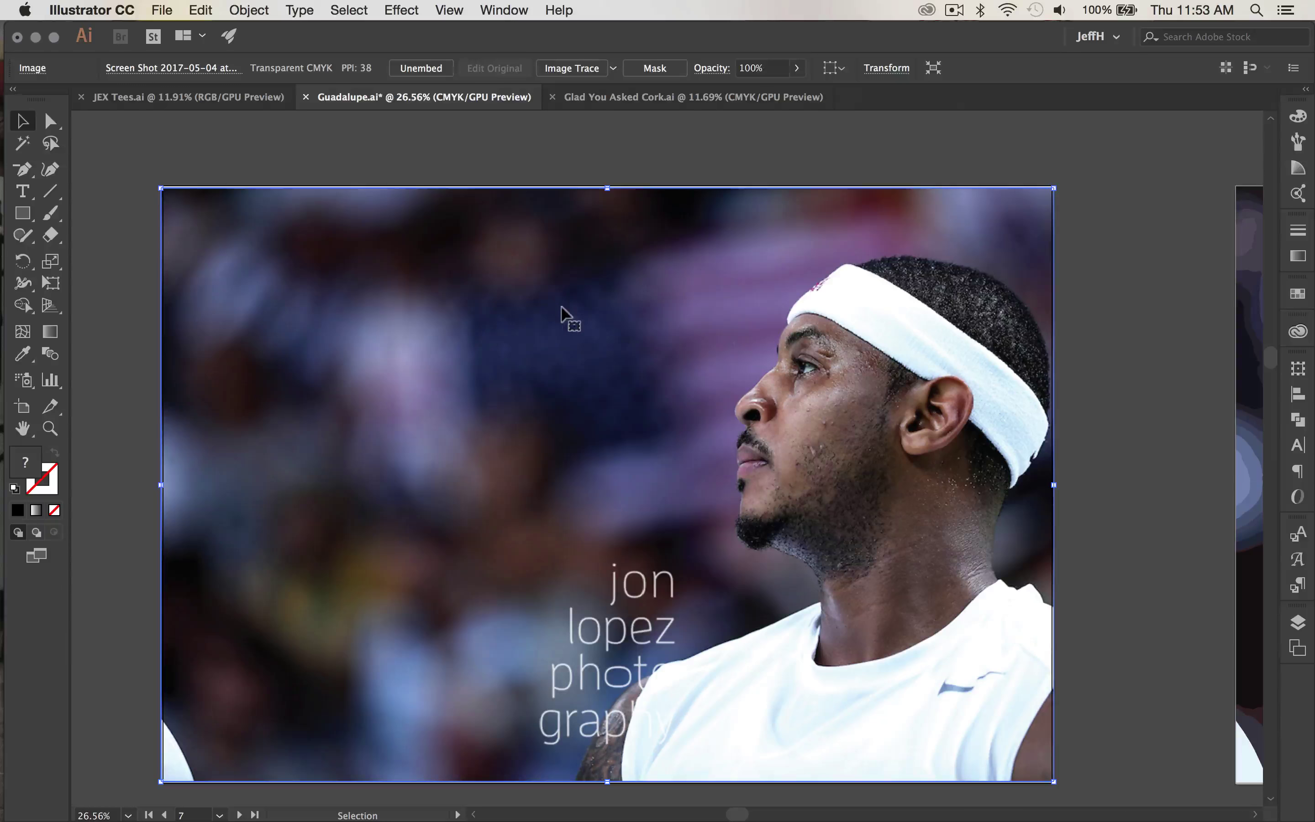
{"action": "left_click", "coordinate": [614, 68]}
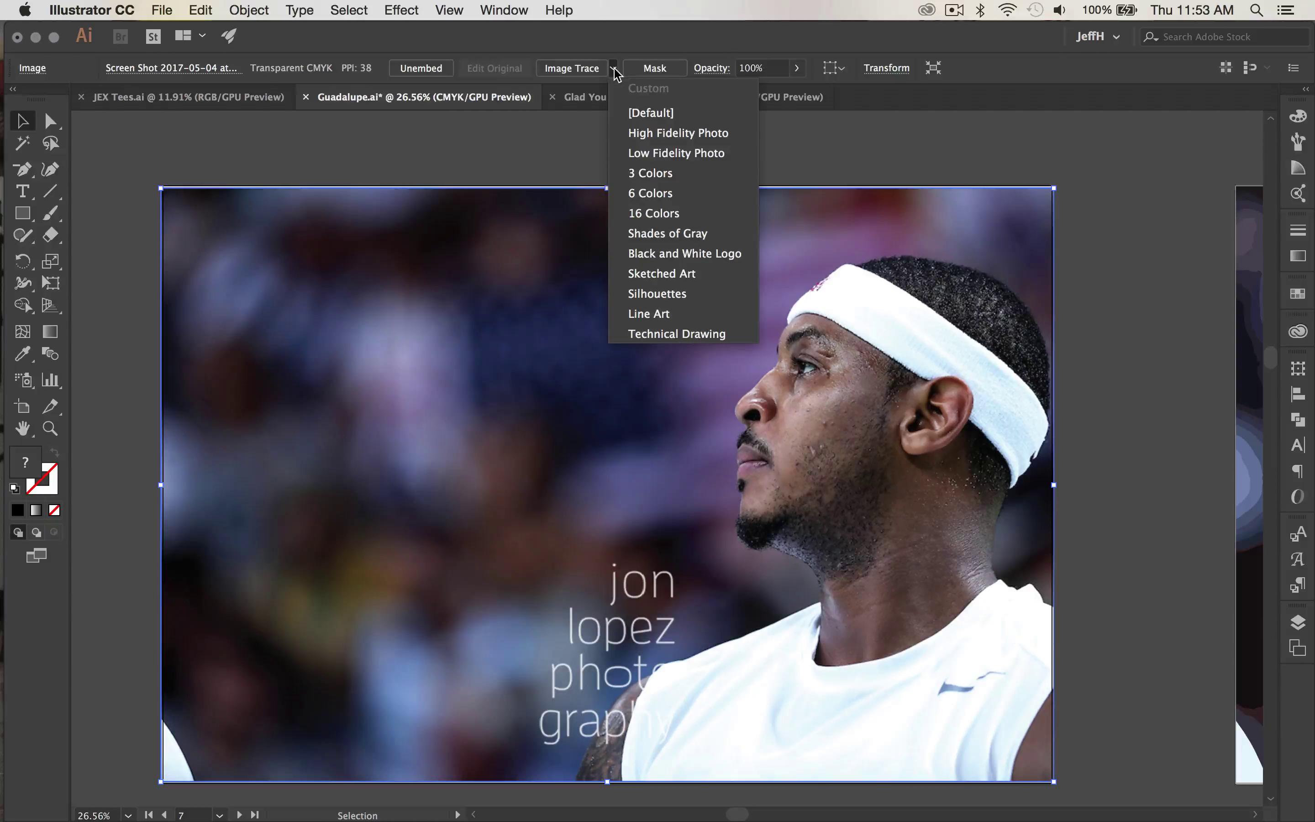
{"action": "left_click", "coordinate": [655, 174]}
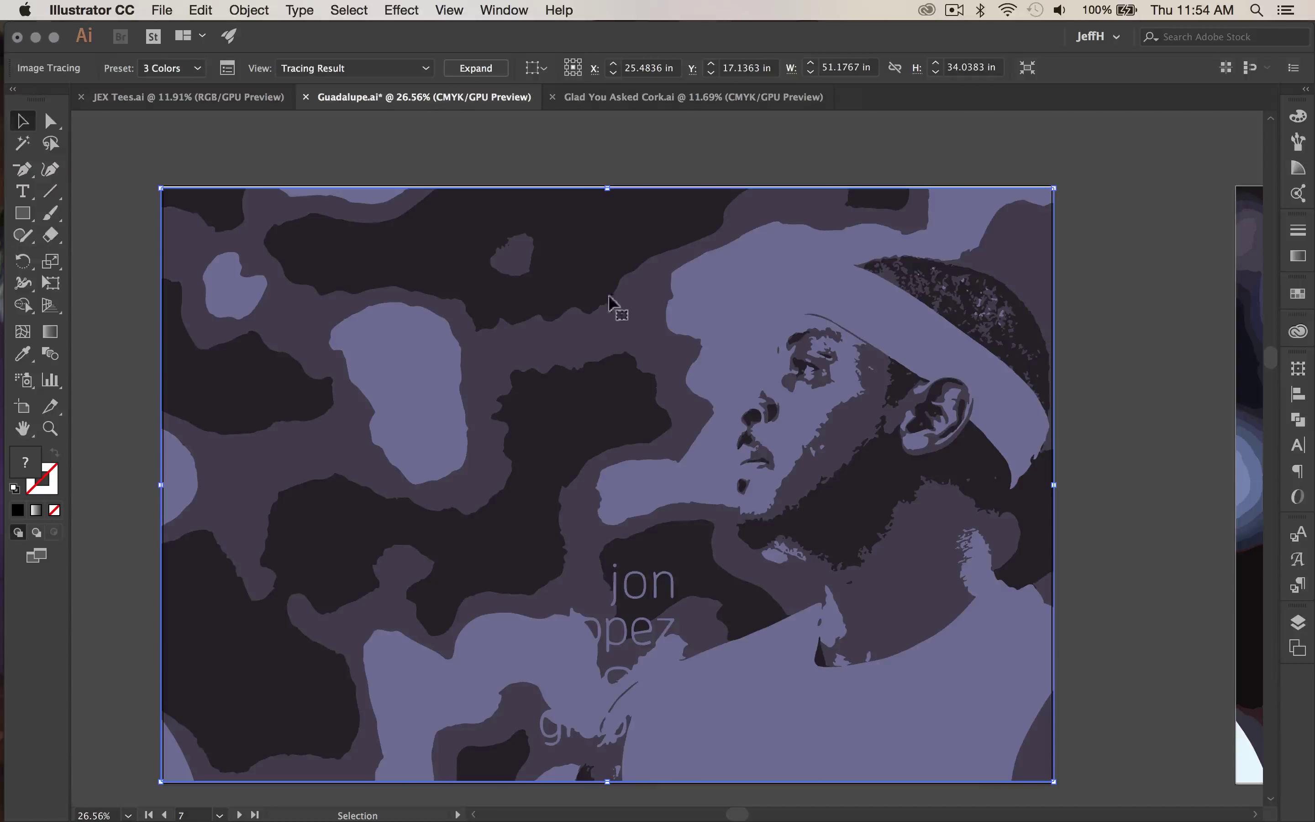
Expand the three-color tracing into editable vector paths and deselect it.
{"action": "right_click", "coordinate": [720, 374]}
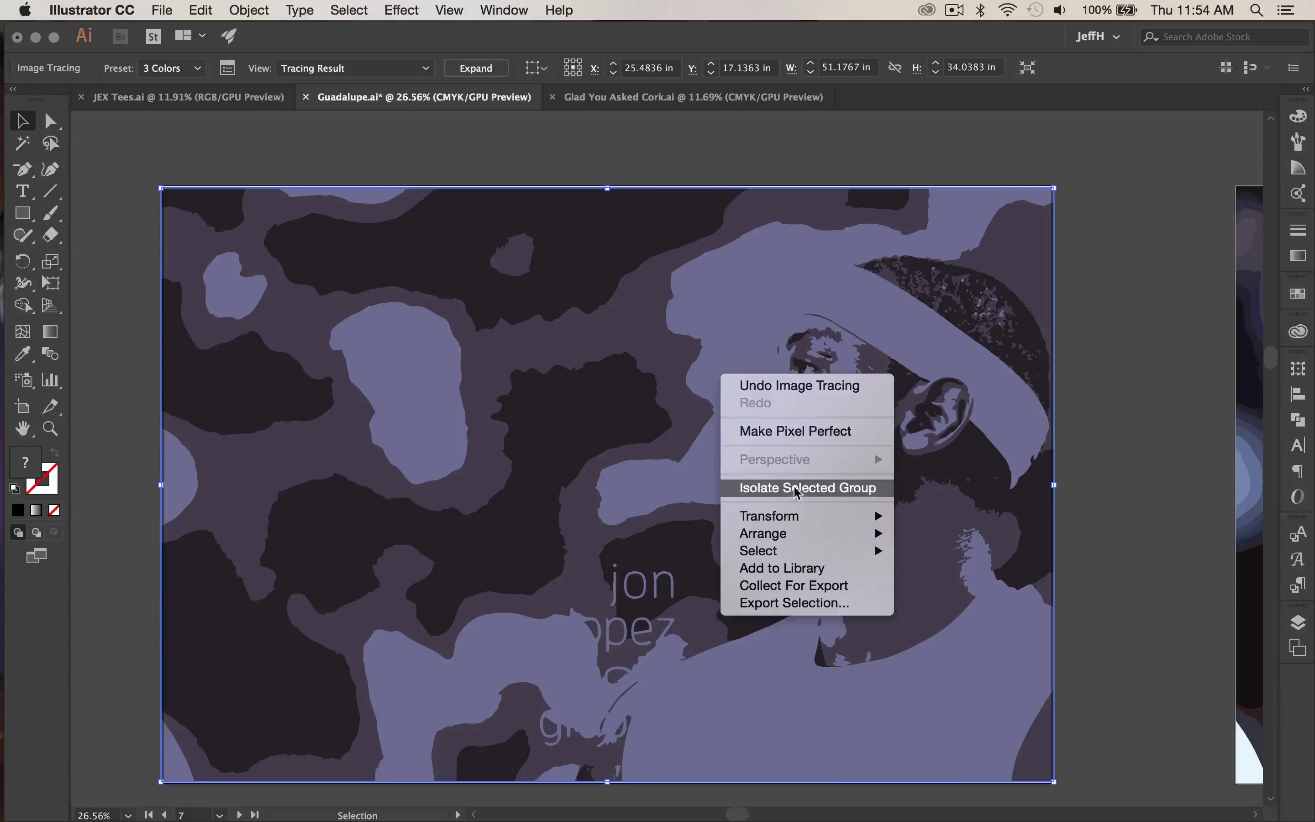
{"action": "left_click", "coordinate": [497, 66]}
{"action": "left_click", "coordinate": [487, 70]}
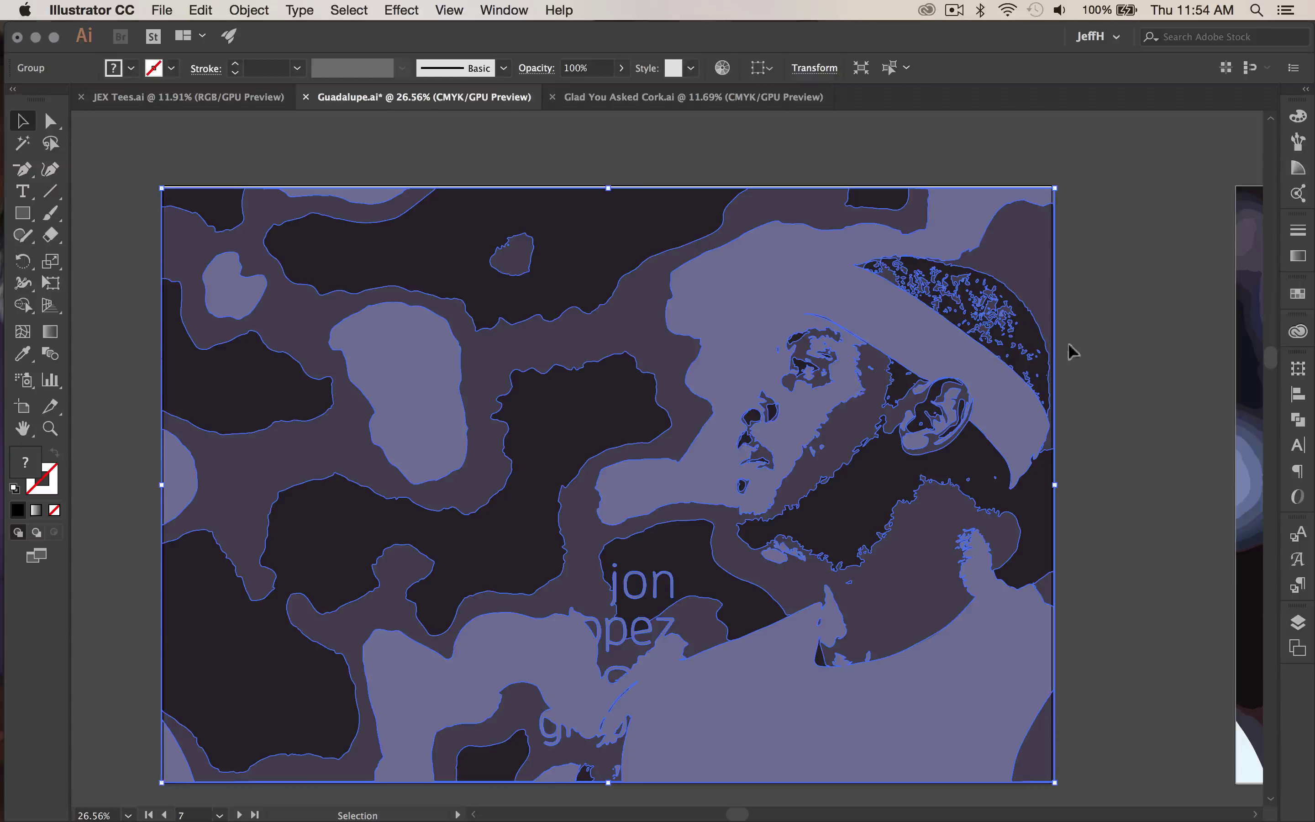
{"action": "left_click", "coordinate": [894, 148]}
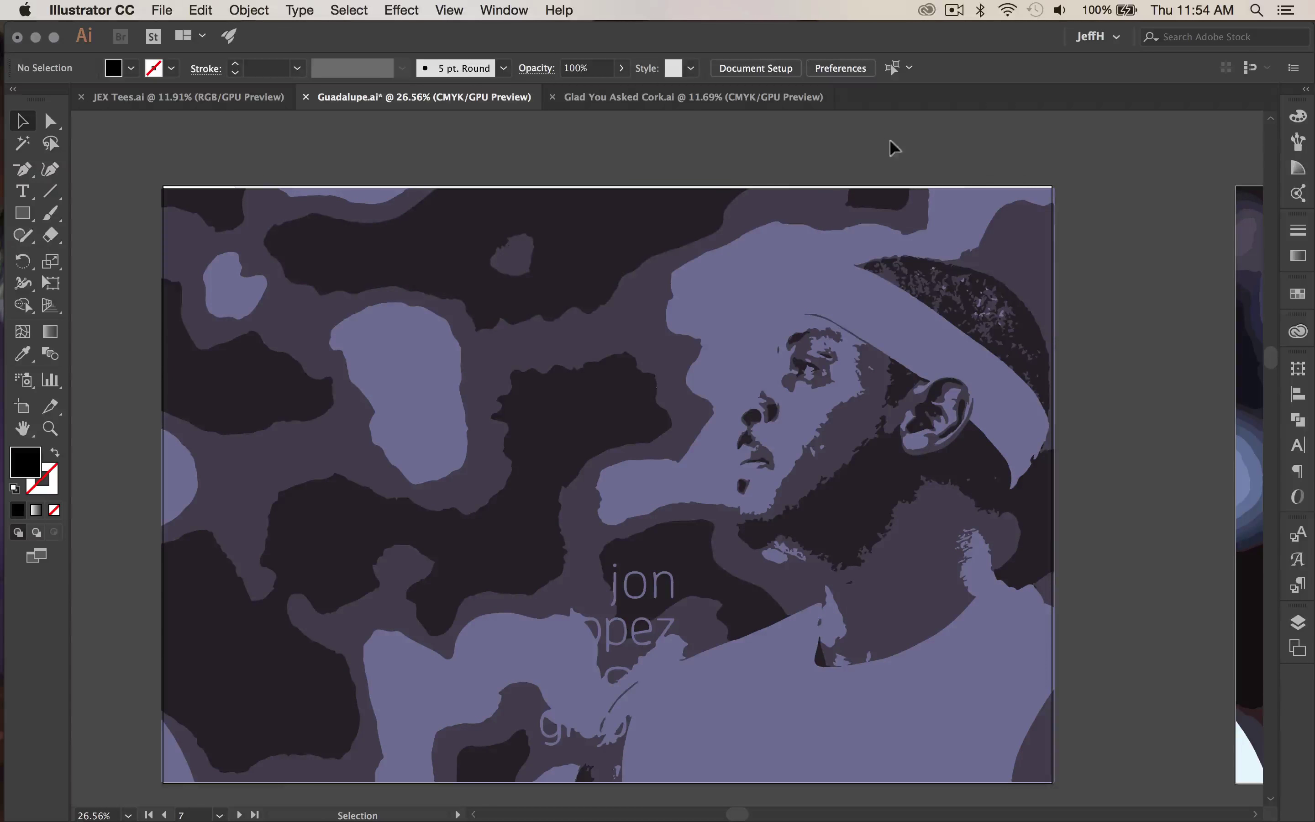
Ungroup the expanded tracing into separate shapes and clear the selection.
{"action": "left_click", "coordinate": [640, 269]}
{"action": "right_click", "coordinate": [640, 269]}
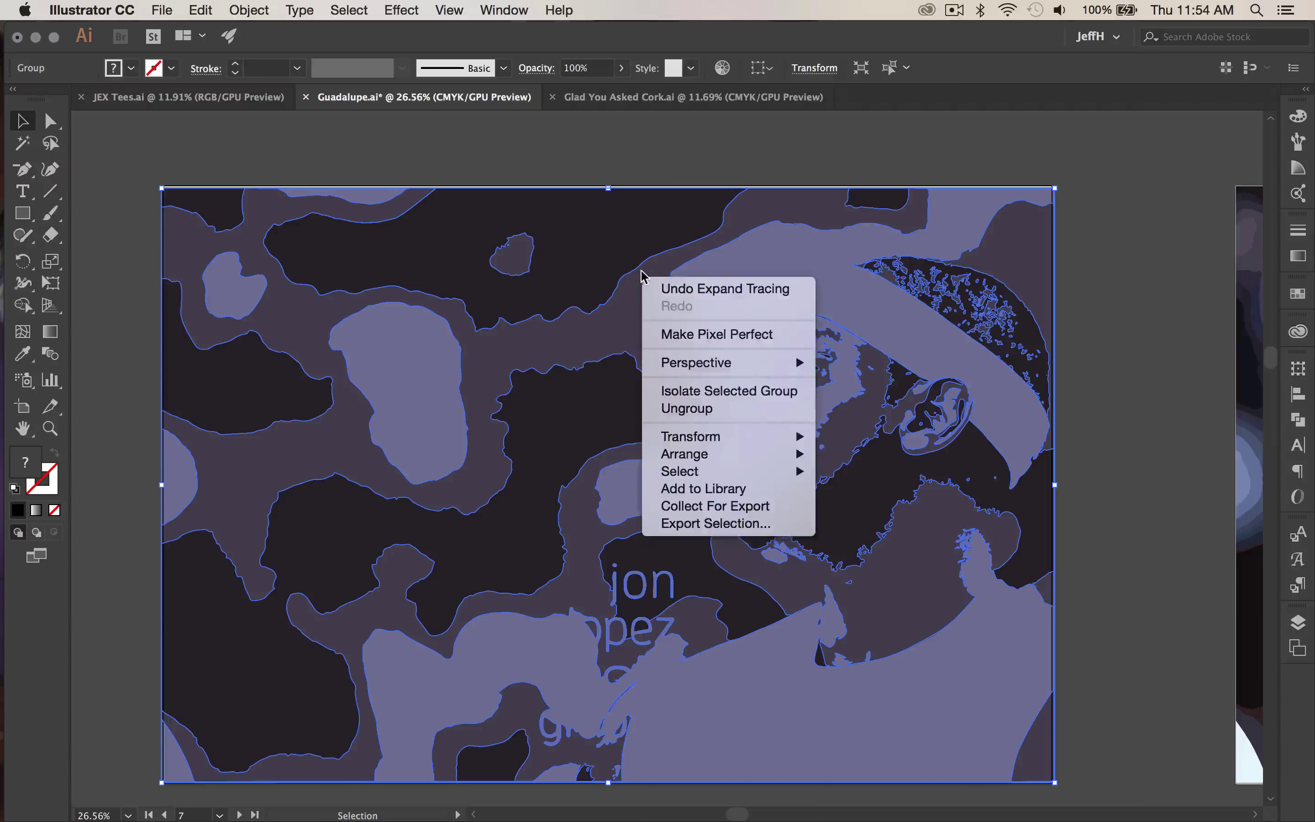
{"action": "left_click", "coordinate": [693, 409]}
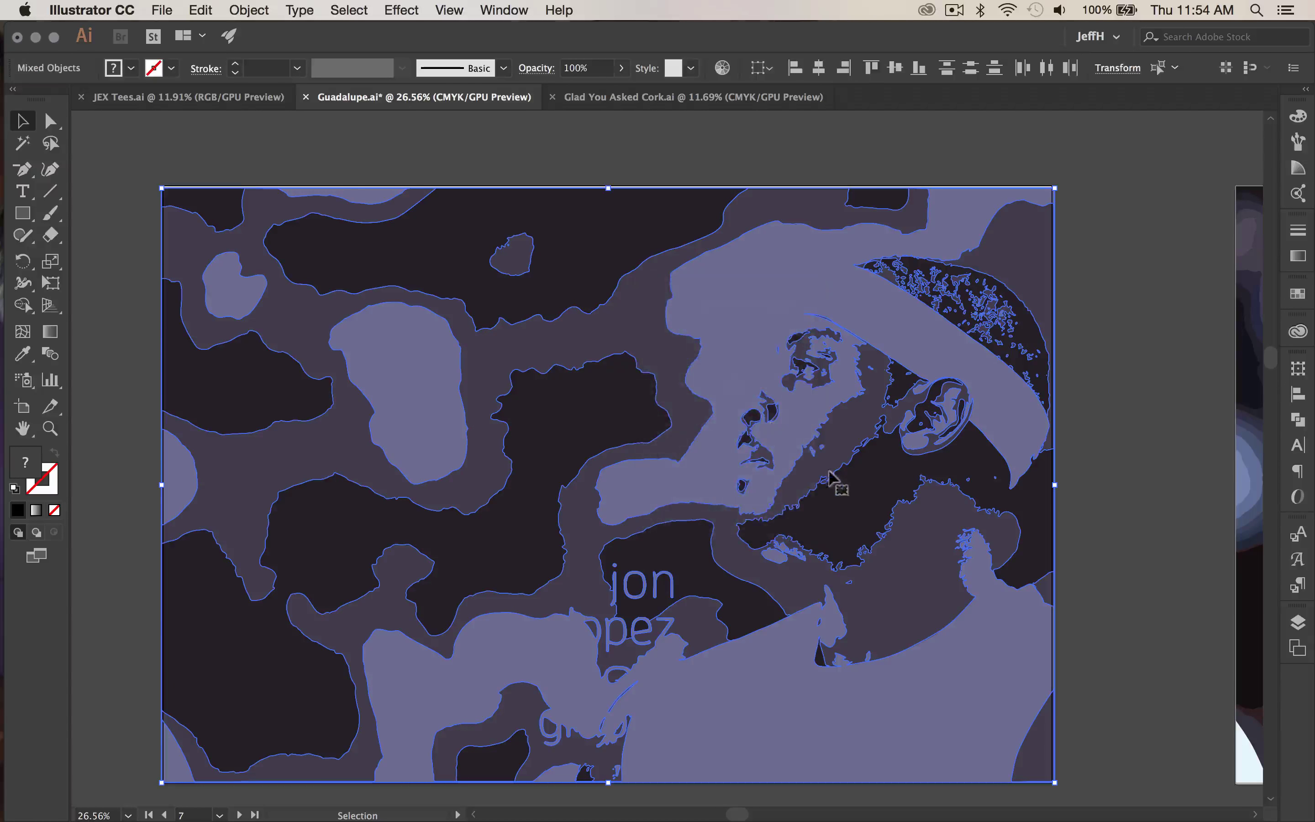
{"action": "right_click", "coordinate": [794, 403]}
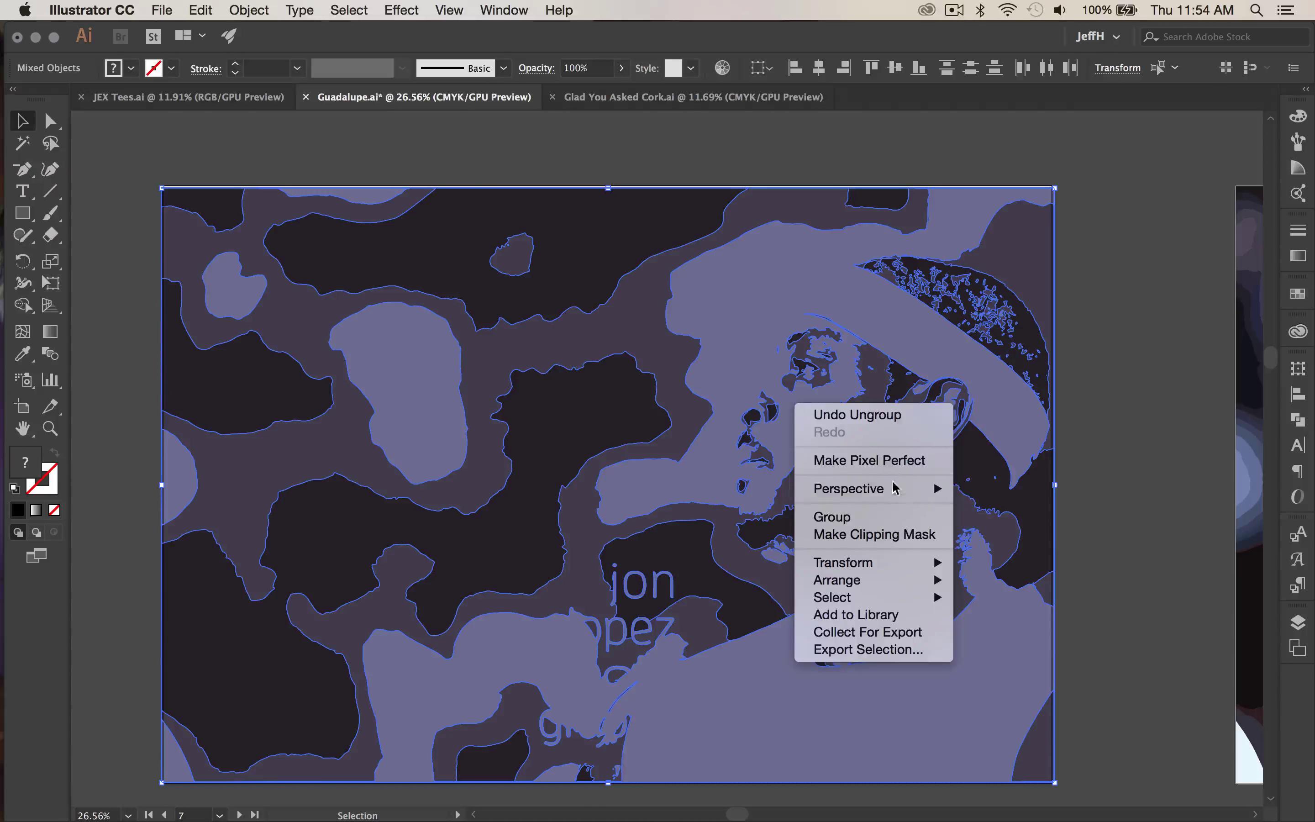
{"action": "left_click", "coordinate": [862, 180]}
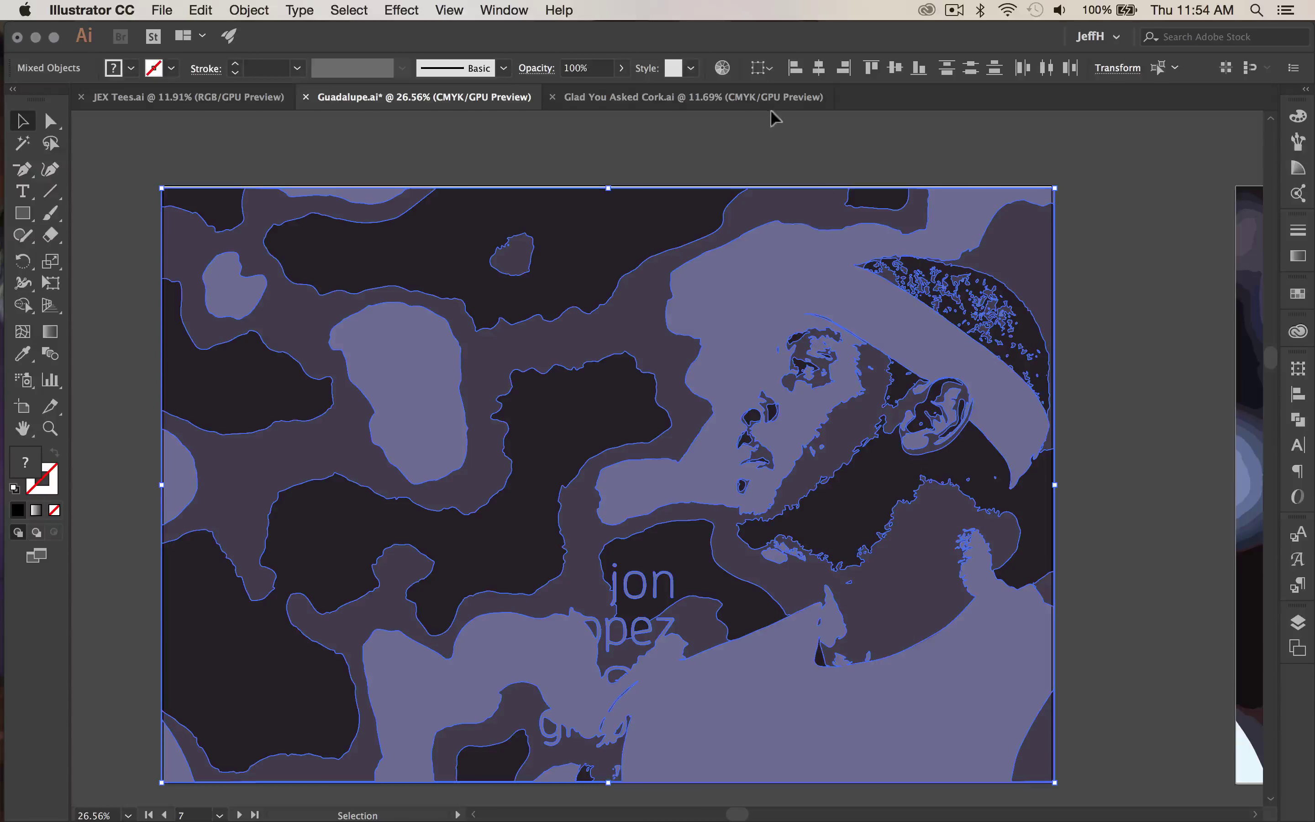
{"action": "left_click", "coordinate": [767, 141]}
Release the compound path of the large light purple shape covering the headband, face and shirt.
{"action": "left_click", "coordinate": [786, 260]}
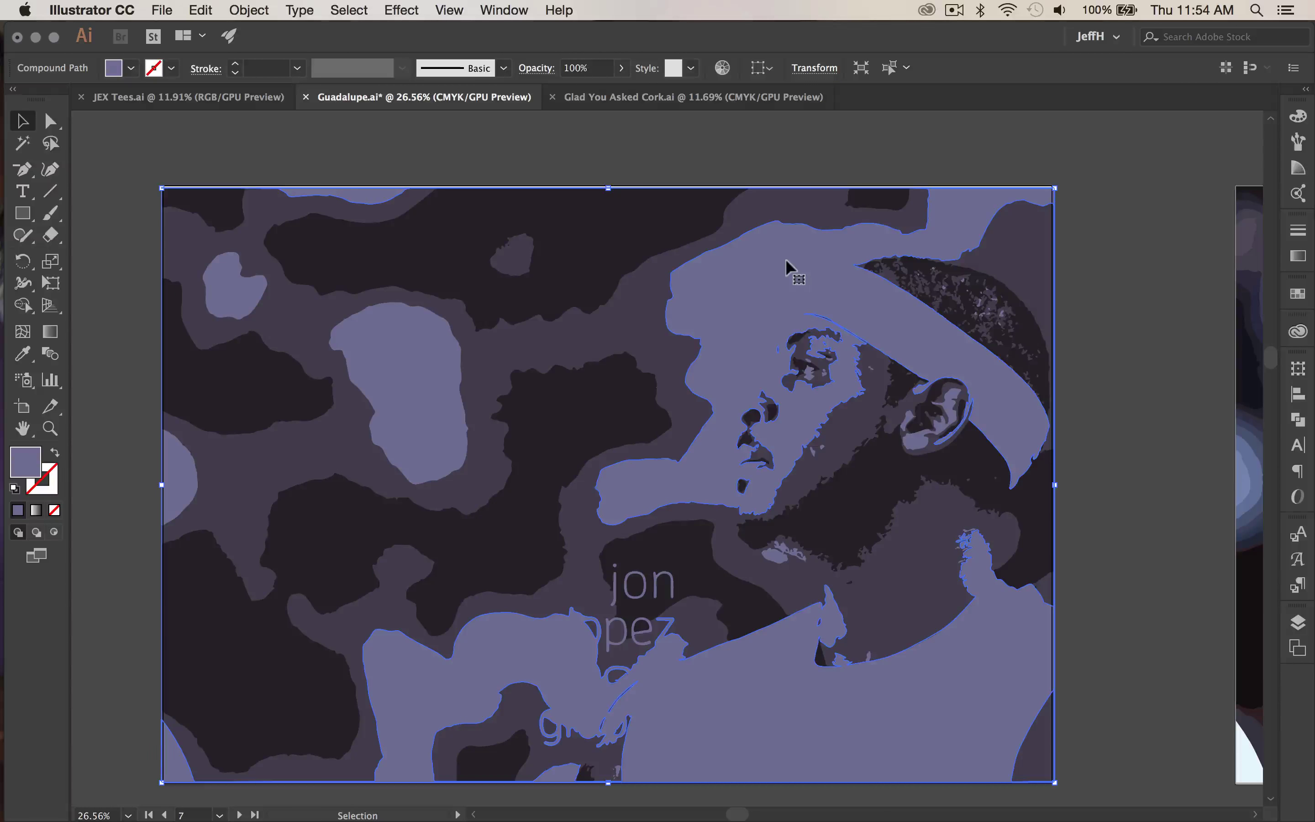
{"action": "right_click", "coordinate": [786, 261]}
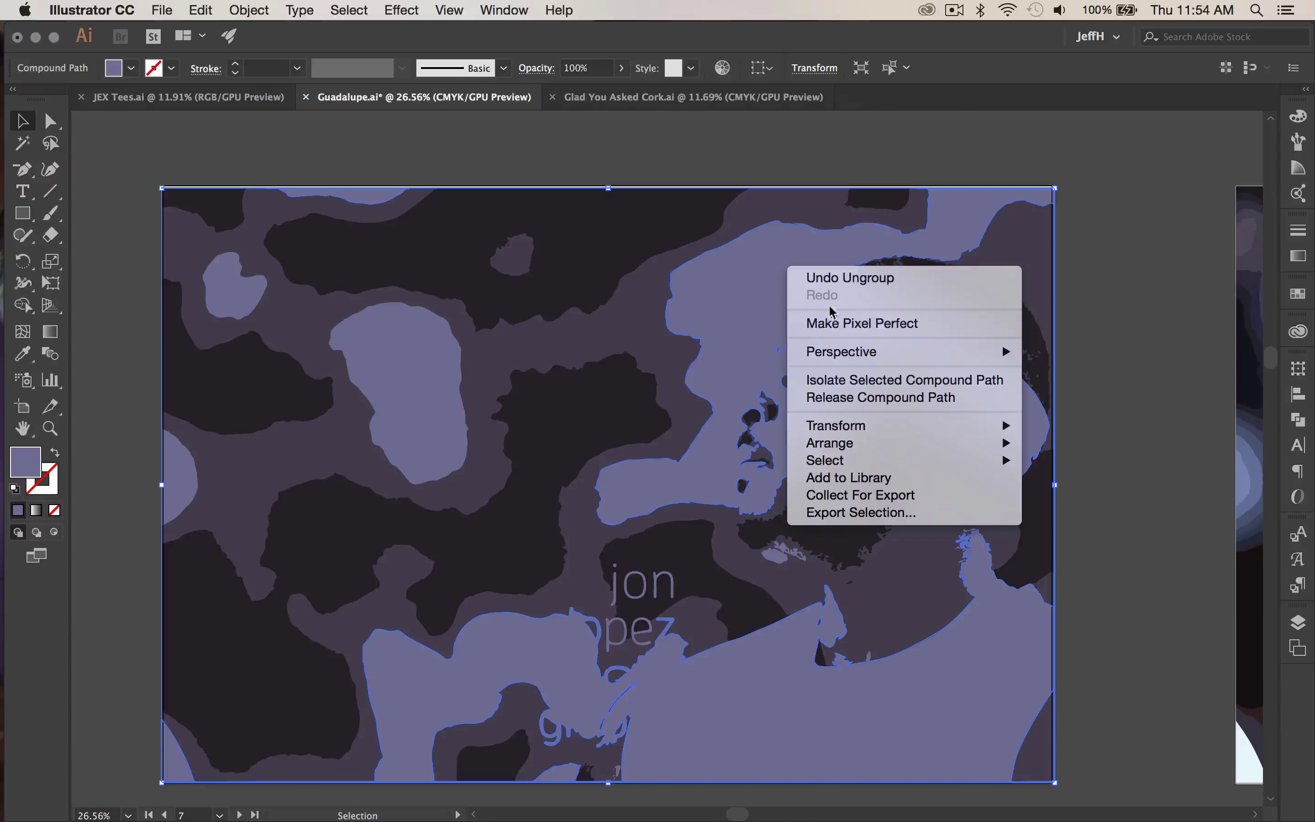
{"action": "left_click", "coordinate": [826, 398]}
{"action": "left_click", "coordinate": [800, 134]}
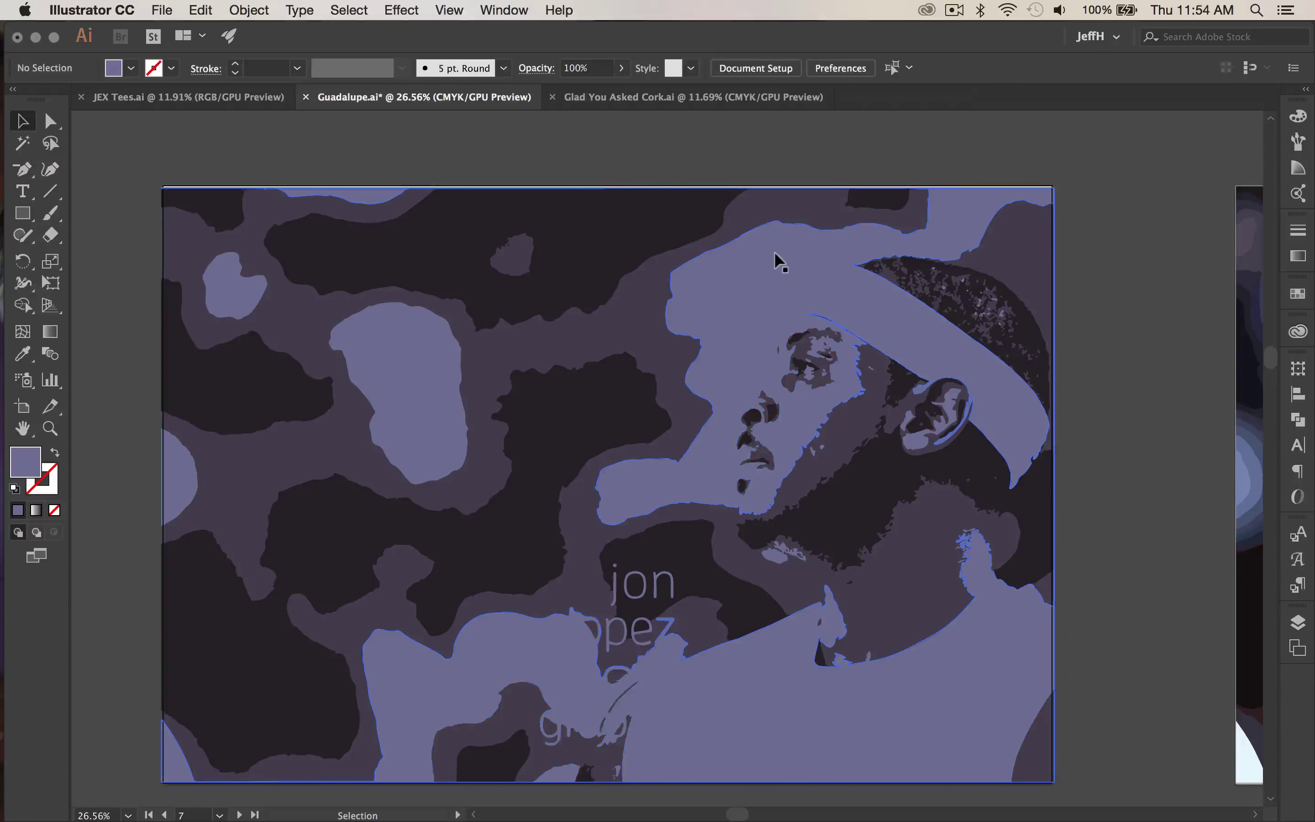
Try shifting the large light purple headband-and-shirt shape sideways, and undo the move.
{"action": "left_click", "coordinate": [772, 253]}
{"action": "left_click_drag", "start_coordinate": [772, 263], "coordinate": [875, 267]}
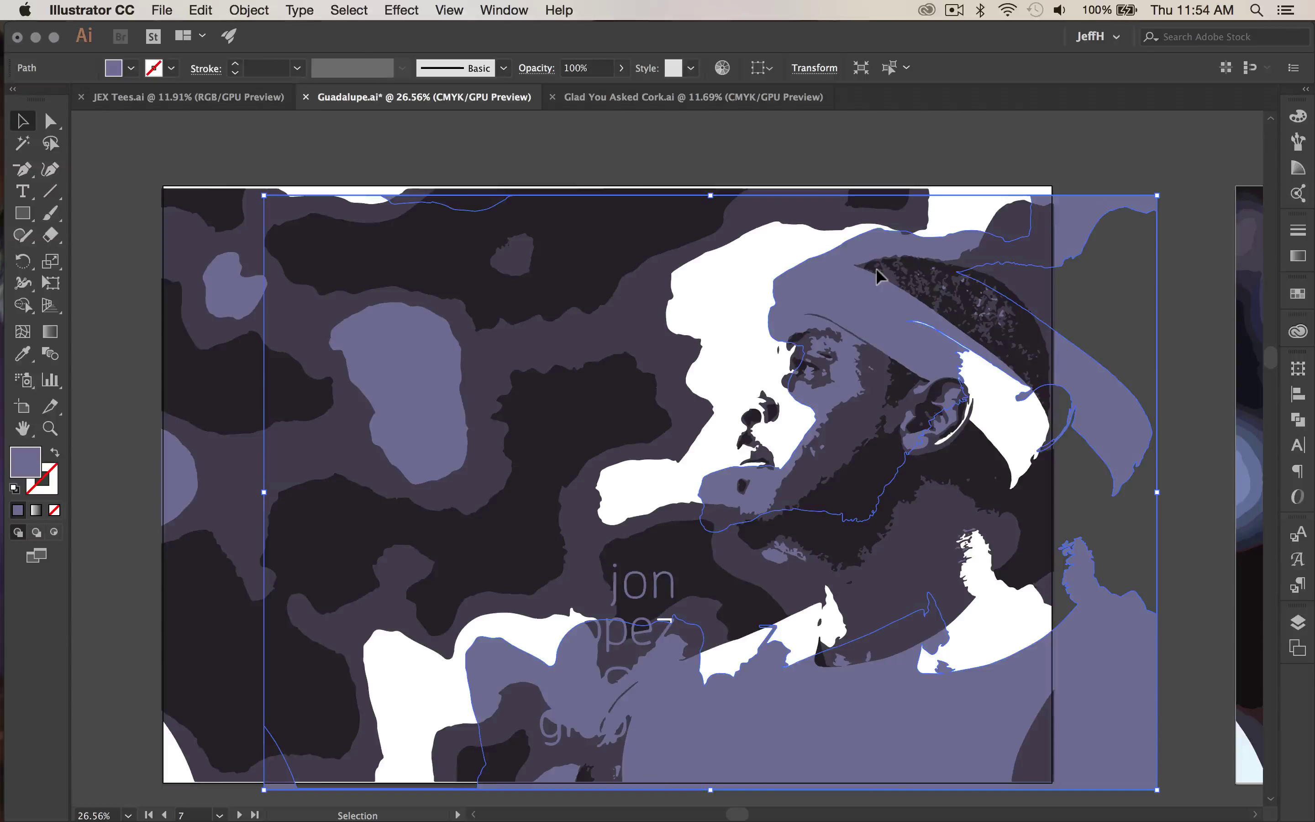
{"action": "left_click_drag", "start_coordinate": [800, 166], "coordinate": [800, 236]}
{"action": "key", "text": "cmd+z"}
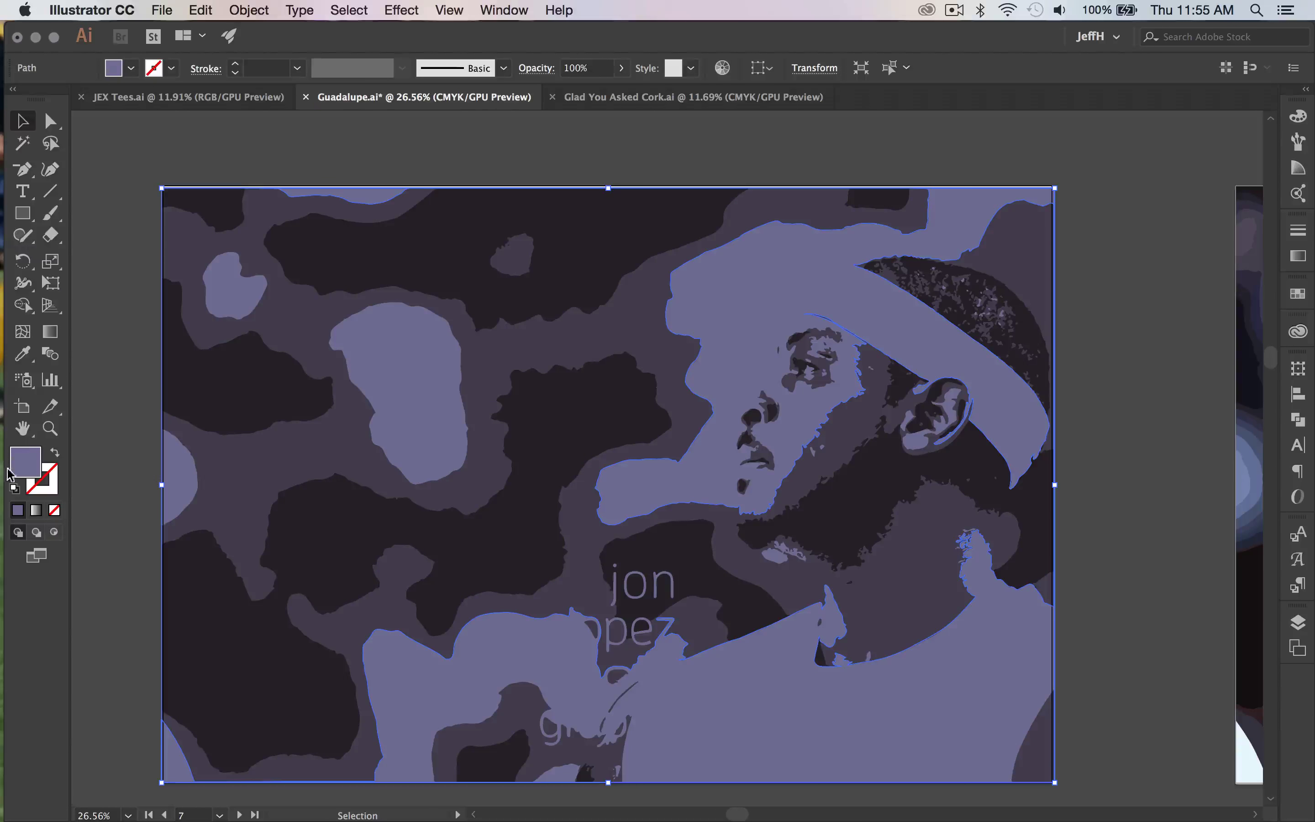
Apply the default white fill and black 1 pt stroke to the large light purple headband-and-shirt shape, and deselect it.
{"action": "left_click", "coordinate": [14, 488]}
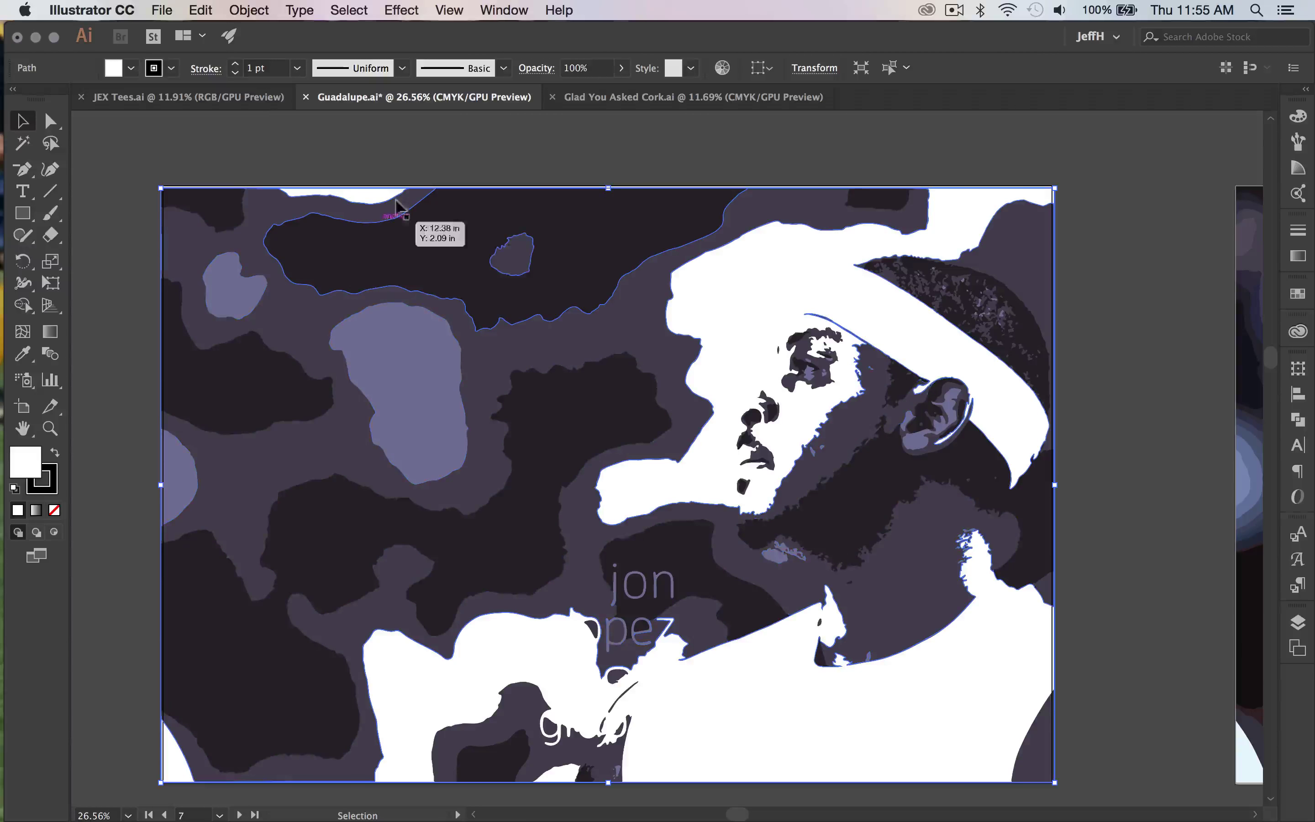
{"action": "left_click", "coordinate": [415, 156]}
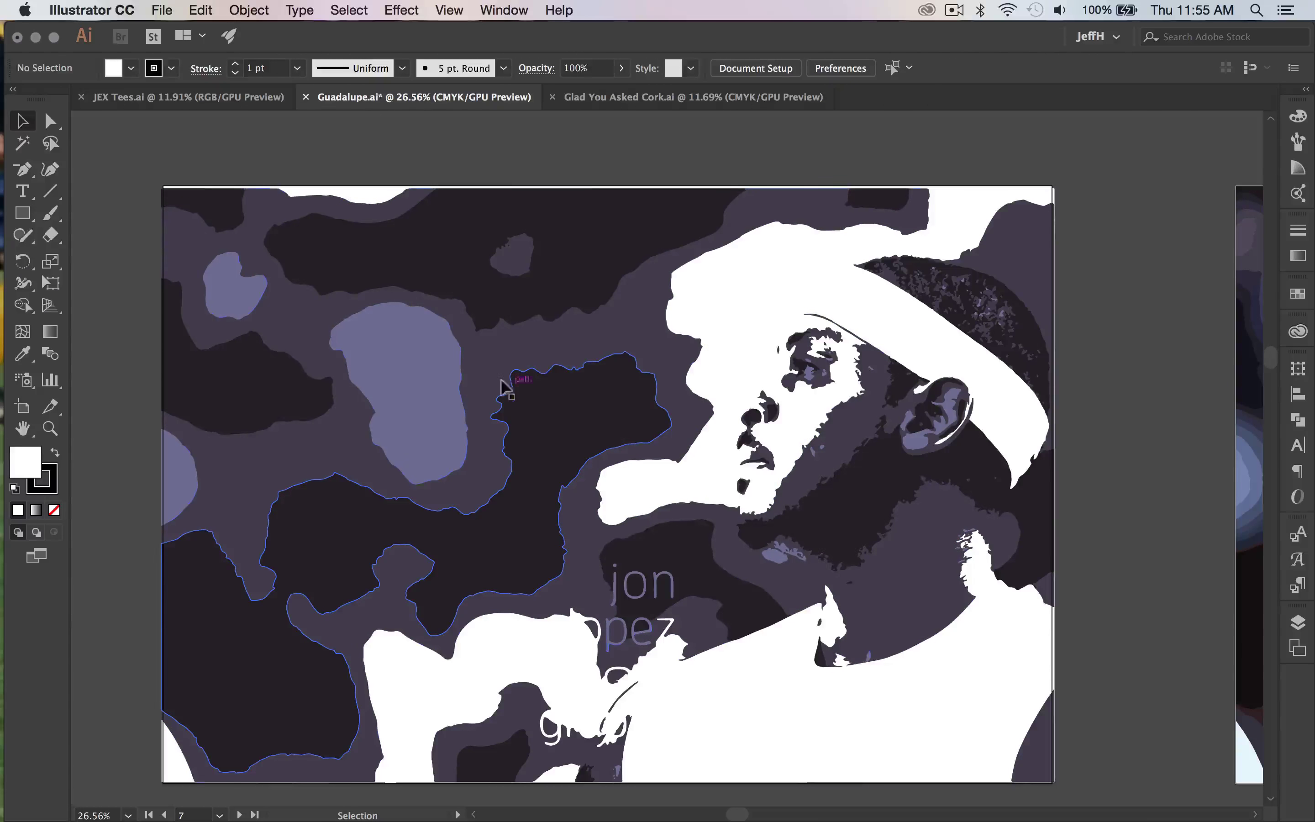
Select all shapes sharing the light purple fill of the large background blob, try moving them, and undo the move.
{"action": "left_click", "coordinate": [489, 347]}
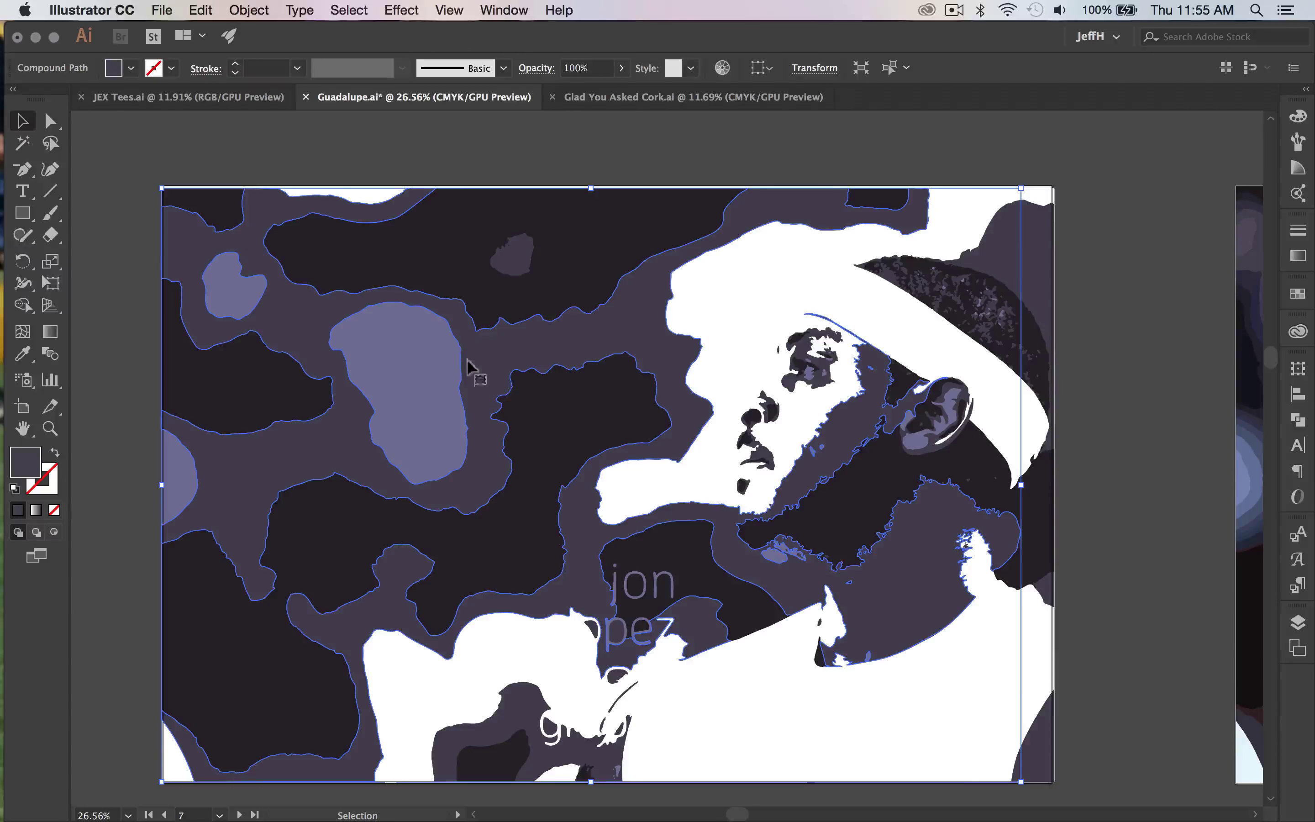
{"action": "left_click", "coordinate": [418, 391]}
{"action": "left_click", "coordinate": [349, 11]}
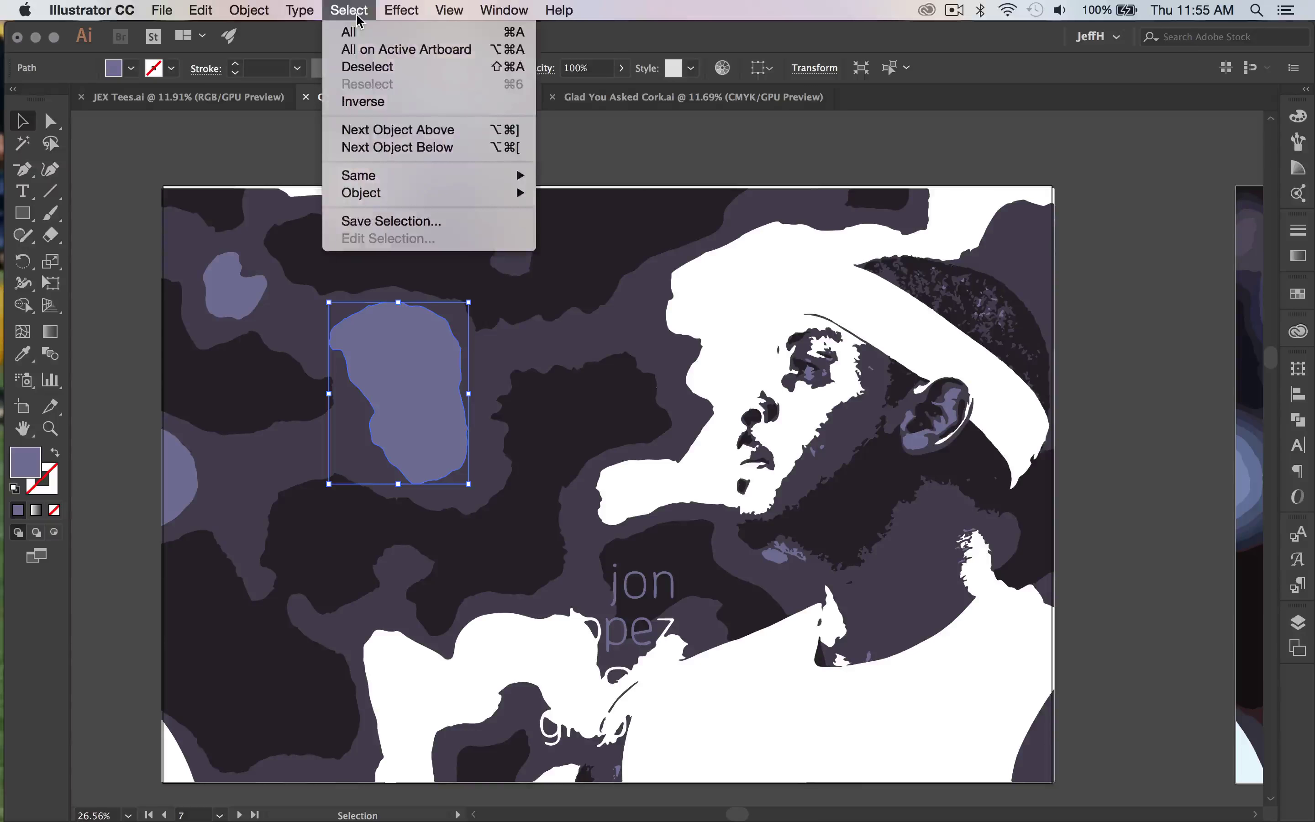
{"action": "mouse_move", "coordinate": [516, 180]}
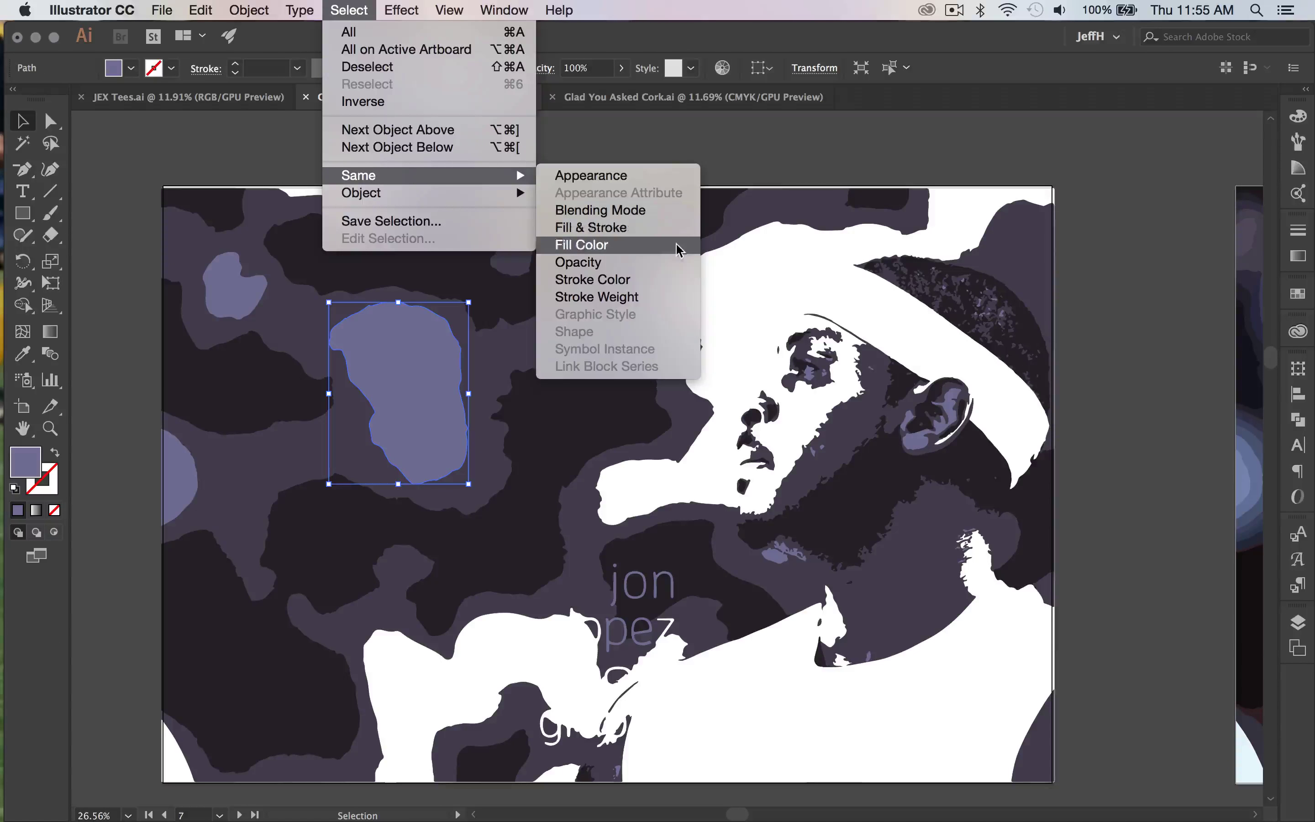
{"action": "left_click", "coordinate": [654, 239]}
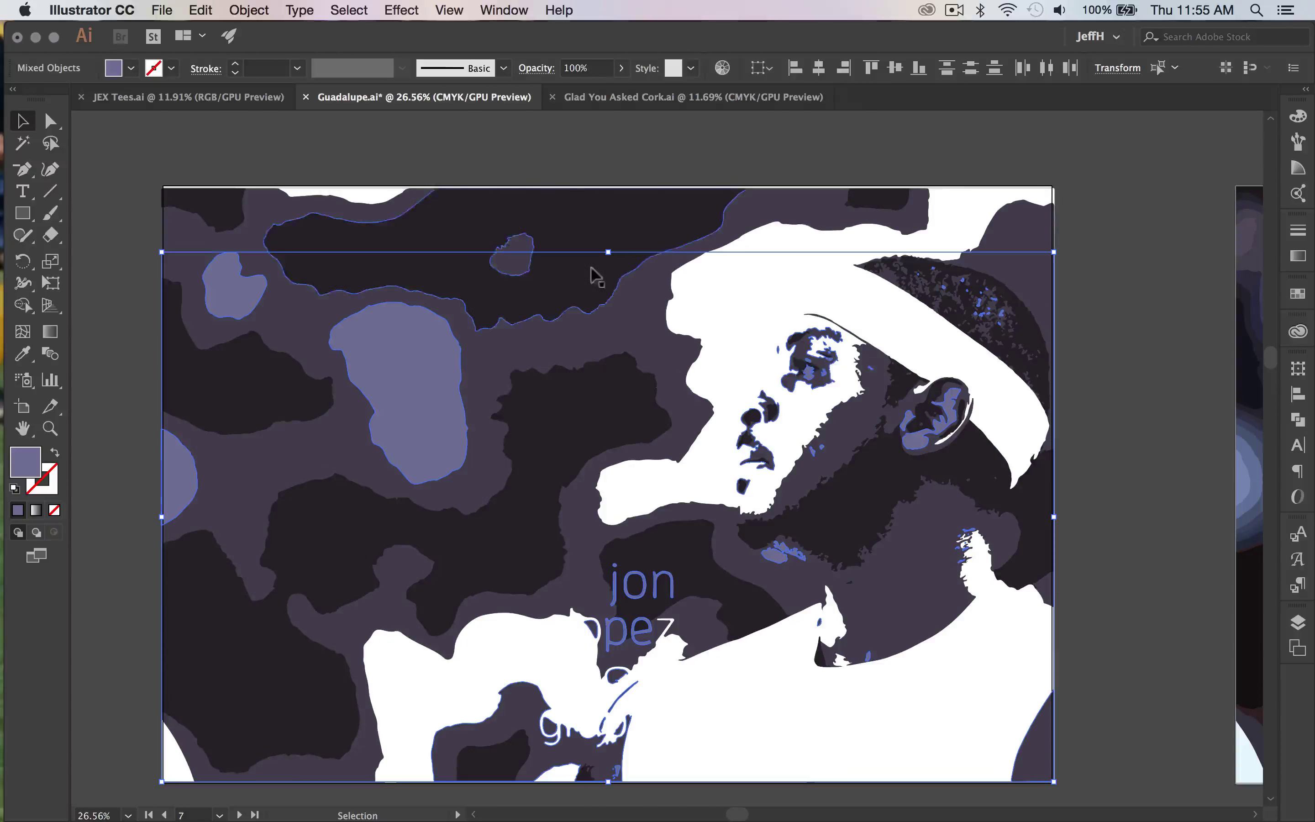
{"action": "left_click_drag", "start_coordinate": [386, 373], "coordinate": [495, 248]}
{"action": "key", "text": "super+z"}
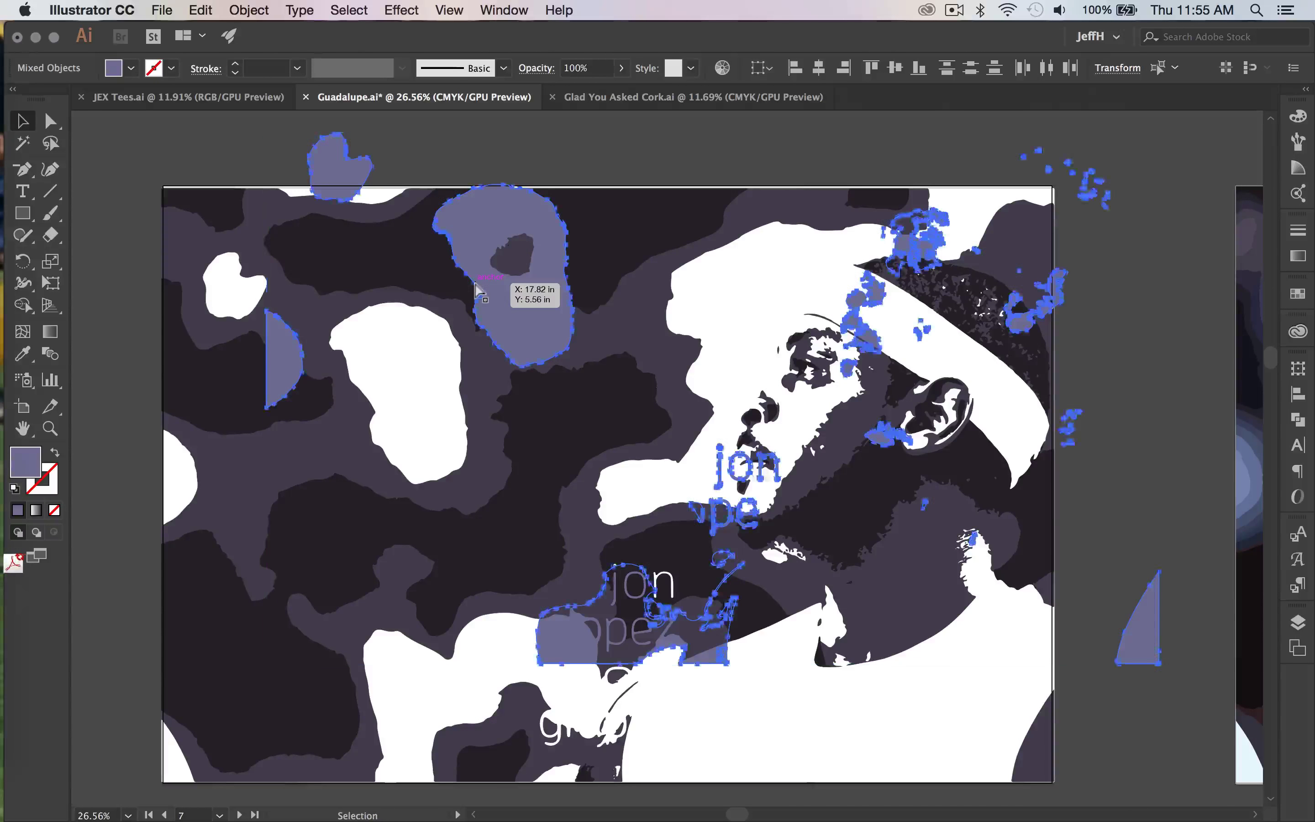
Recolor the selected light purple shapes red with cyan 21%, magenta 99% and yellow 93%, and deselect them.
{"action": "left_click", "coordinate": [1297, 117]}
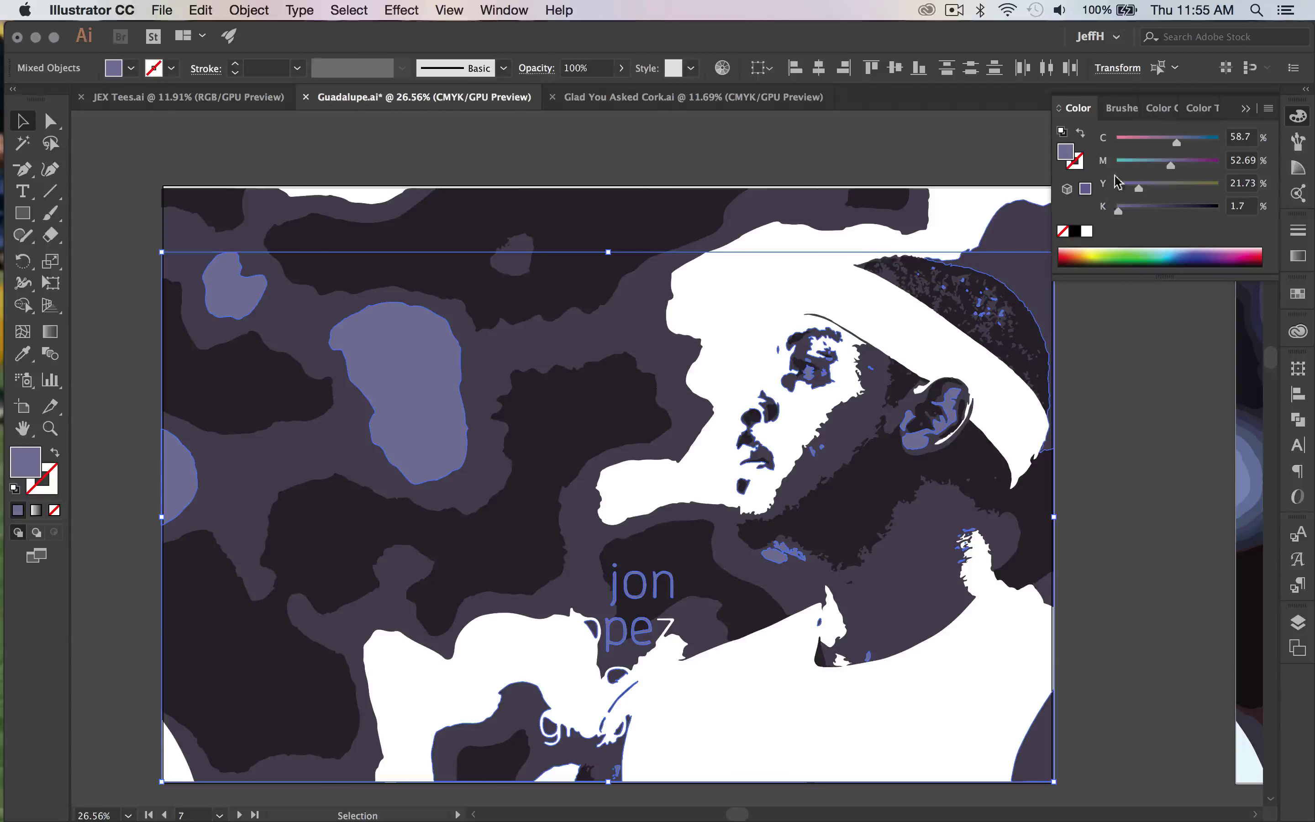
{"action": "left_click", "coordinate": [1136, 139]}
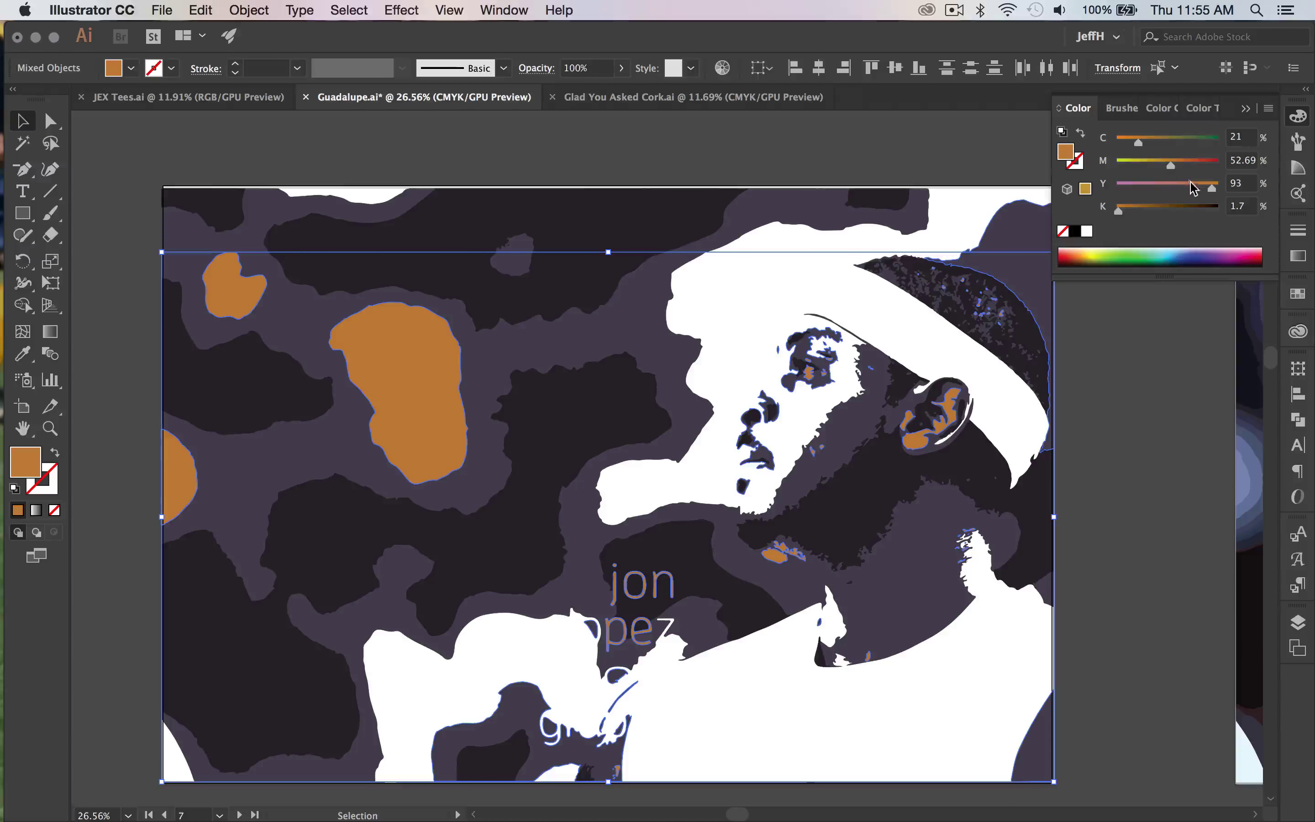
{"action": "left_click_drag", "start_coordinate": [1172, 162], "coordinate": [1219, 166]}
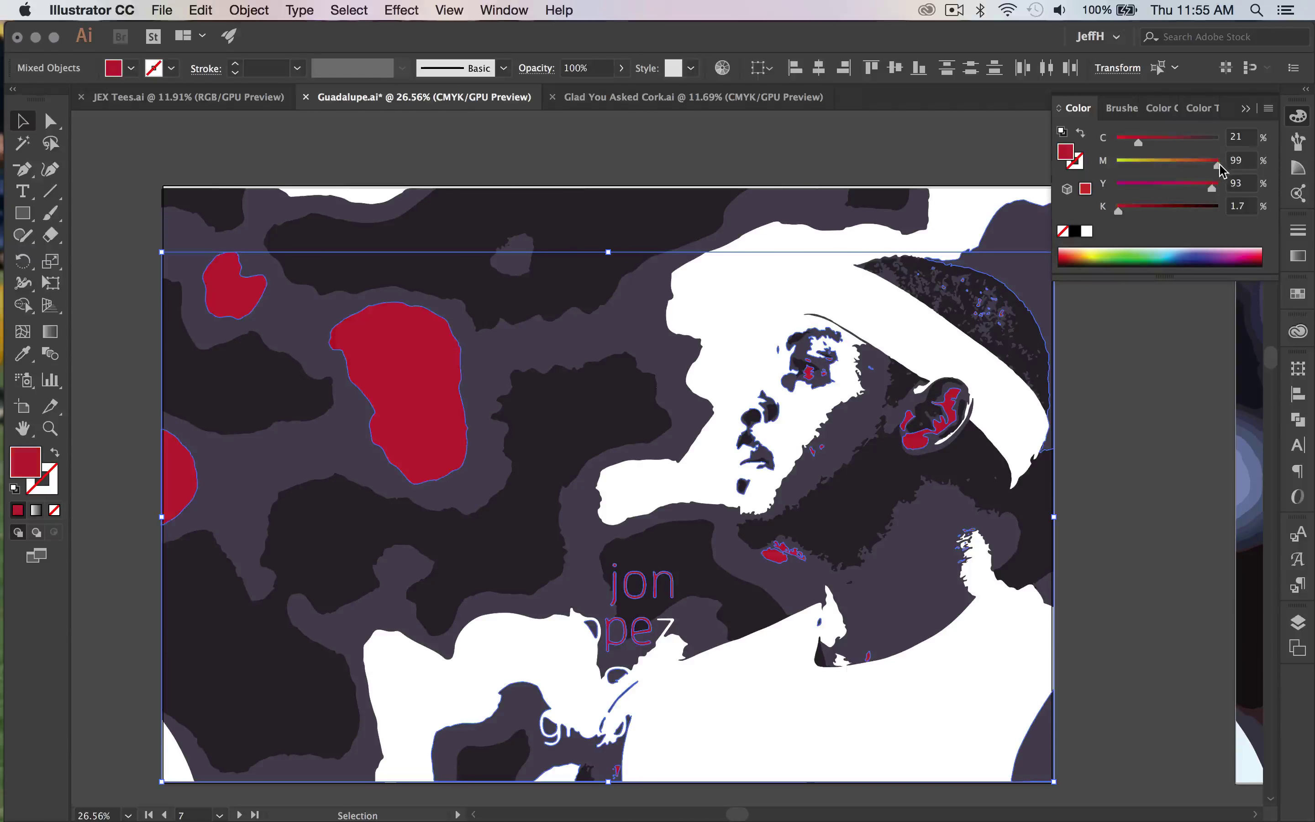
{"action": "left_click", "coordinate": [712, 135]}
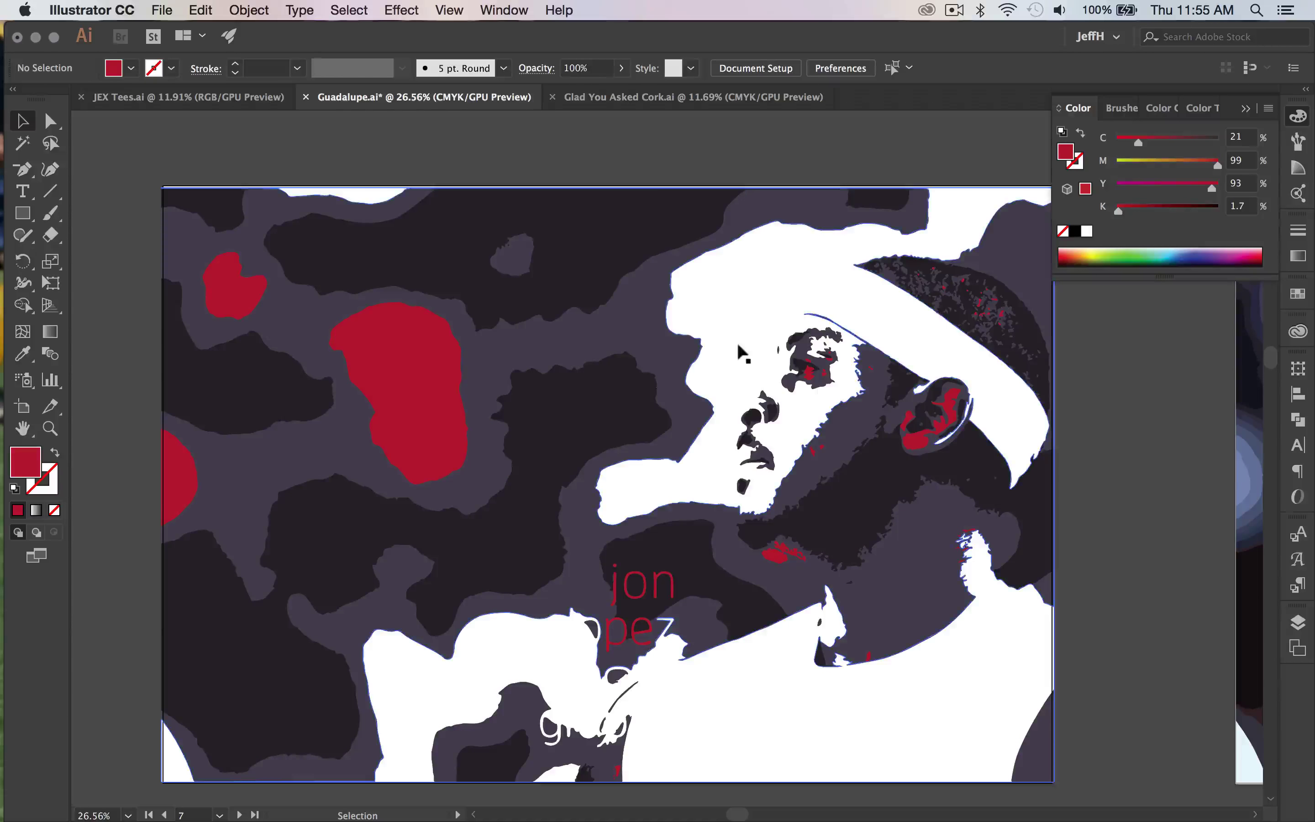
Undo the recoloring, ungrouping and expansion back to the unexpanded image tracing of the player photo.
{"action": "scroll", "coordinate": [739, 347], "scroll_direction": "down", "scroll_amount": 2}
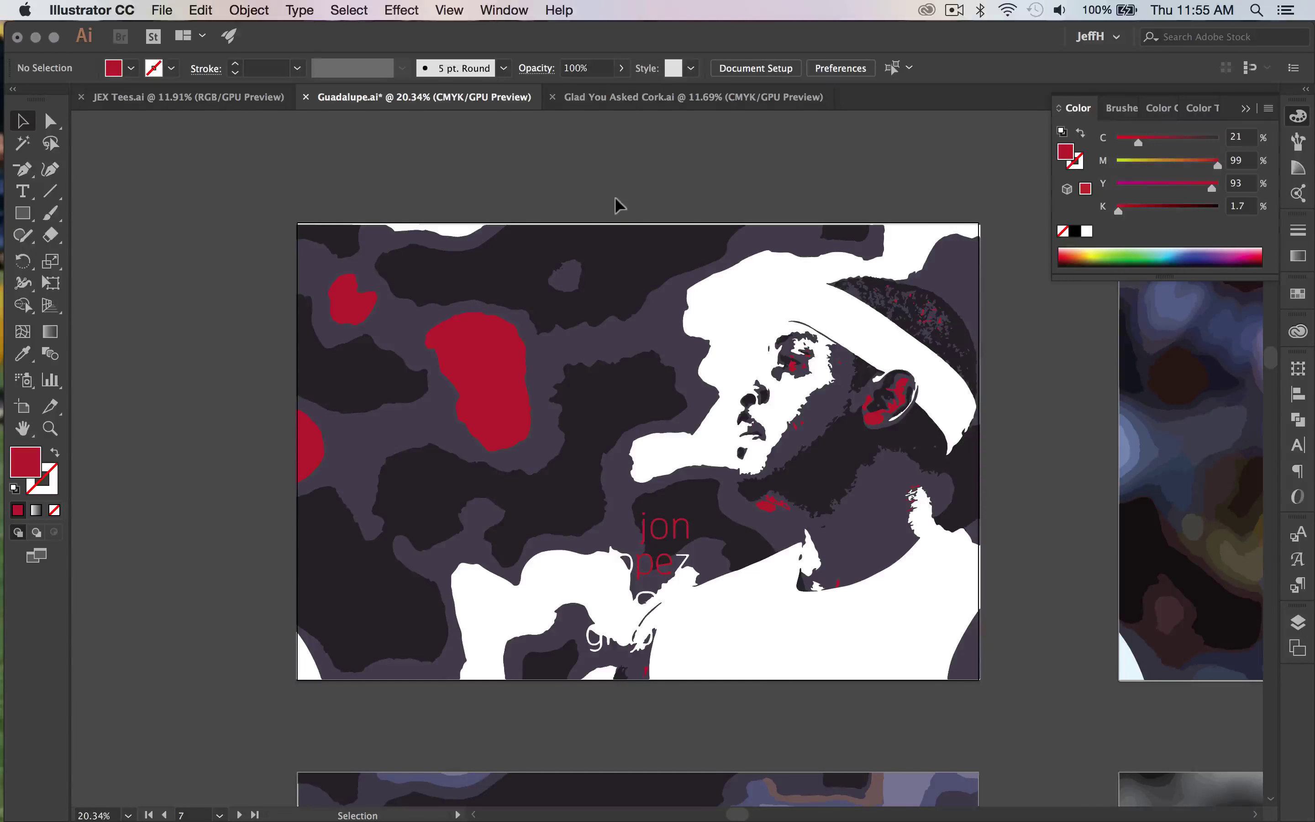
{"action": "key", "text": "super+z"}
{"action": "key", "text": "super+z"}
{"action": "key", "text": "super+z"}
{"action": "key", "text": "super+z"}
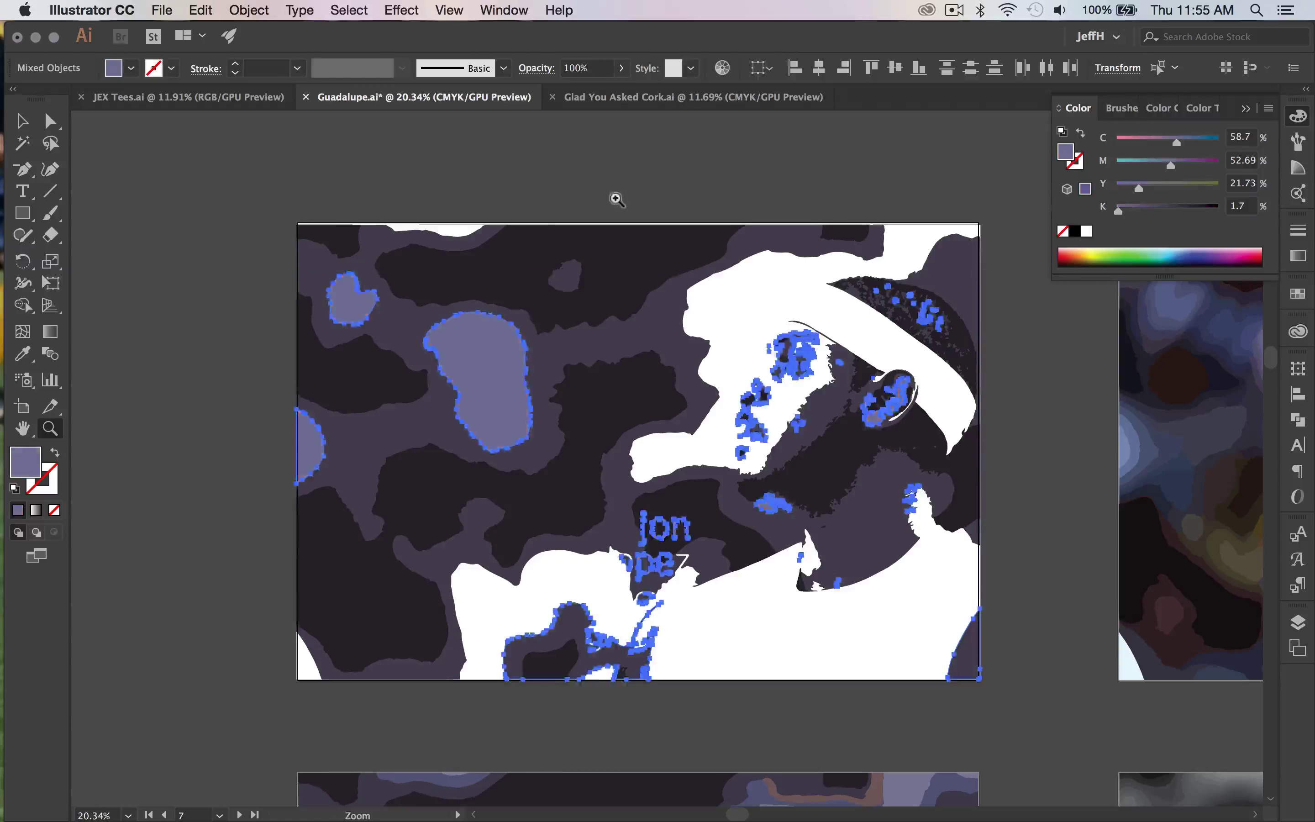
{"action": "key", "text": "super+z"}
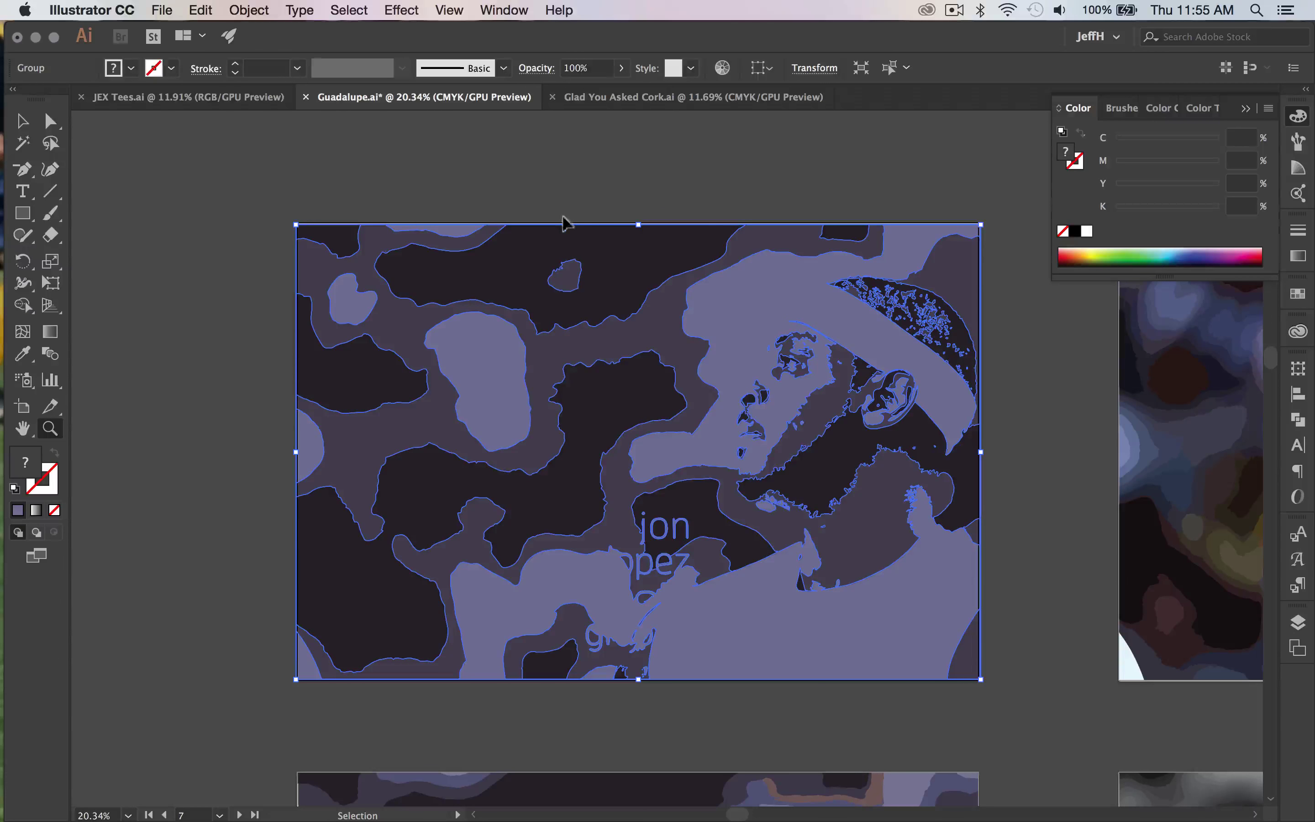
{"action": "key", "text": "super+z"}
{"action": "left_click", "coordinate": [774, 477]}
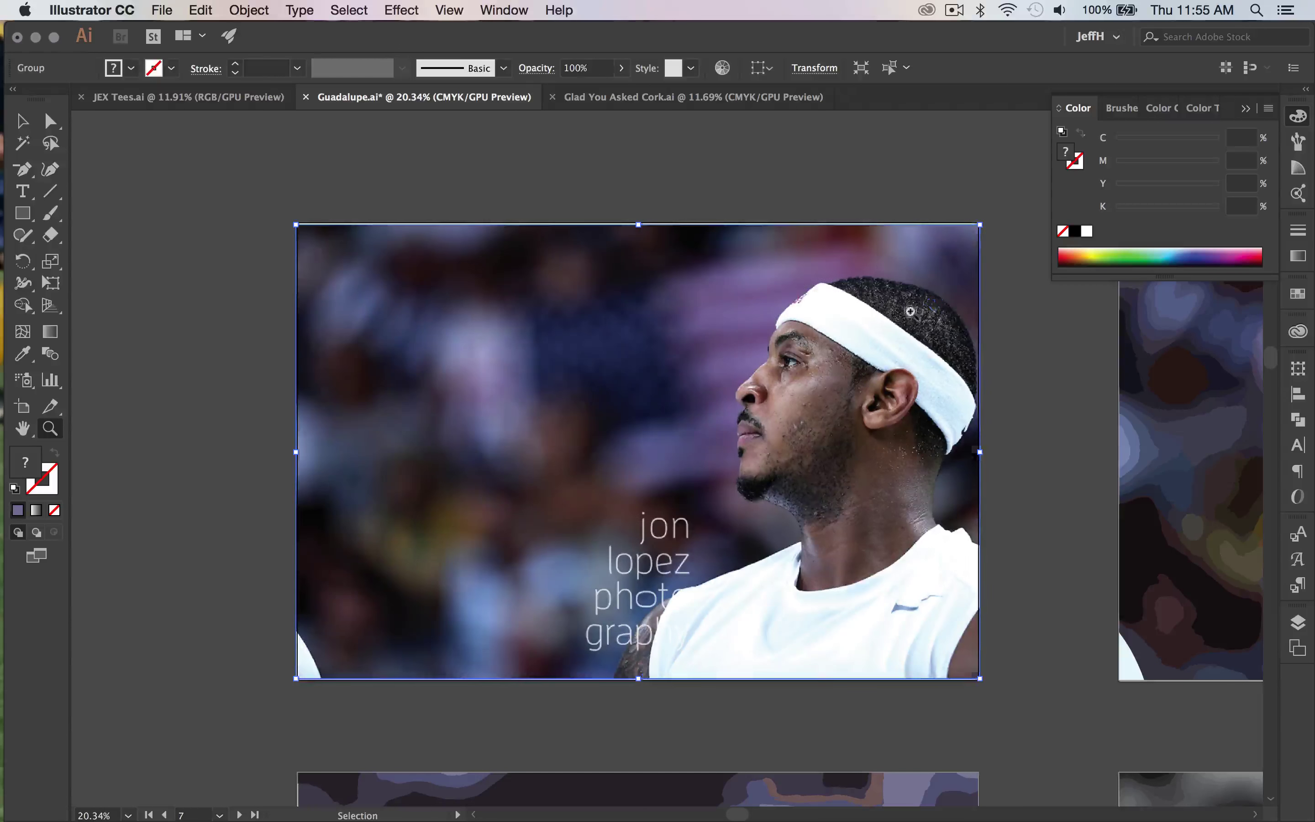
{"action": "scroll", "coordinate": [684, 382], "scroll_direction": "right", "scroll_amount": 3}
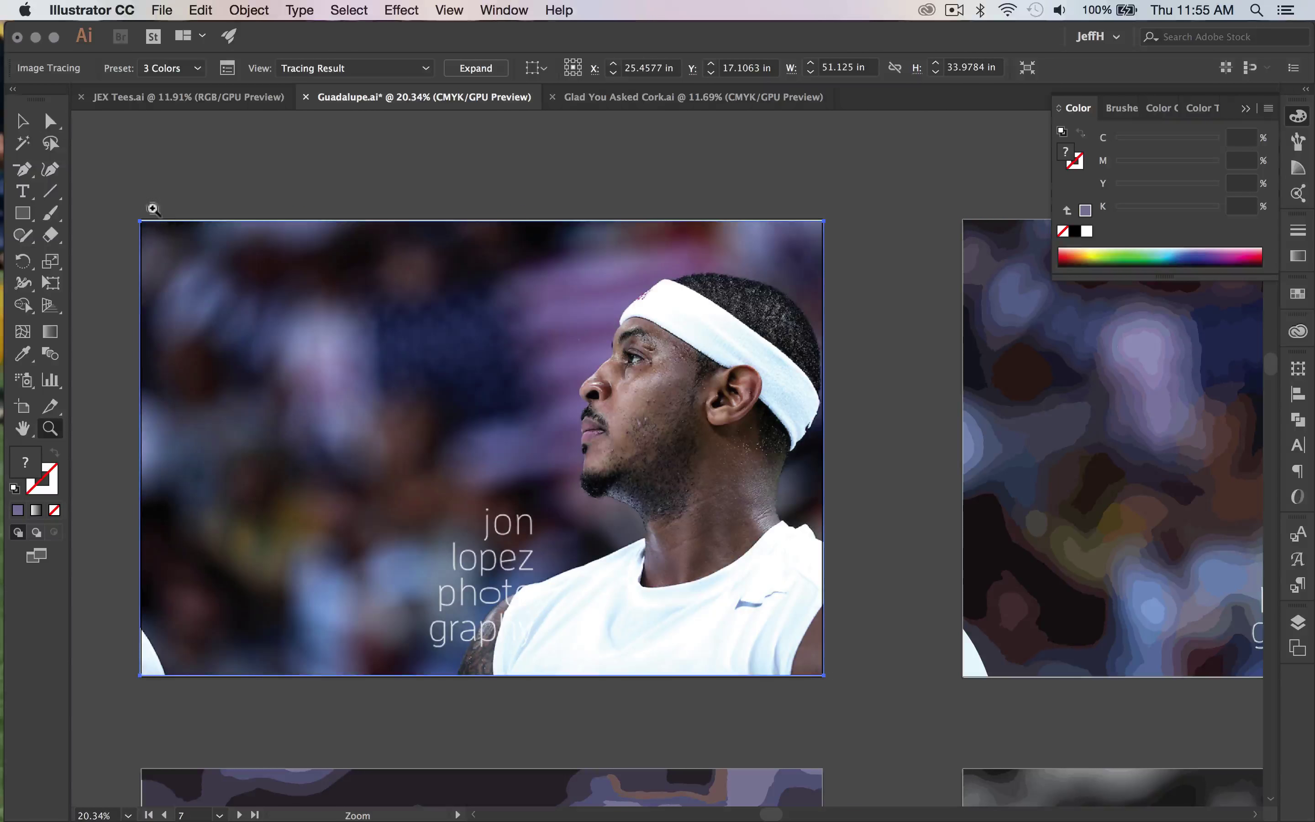
{"action": "left_click", "coordinate": [22, 121]}
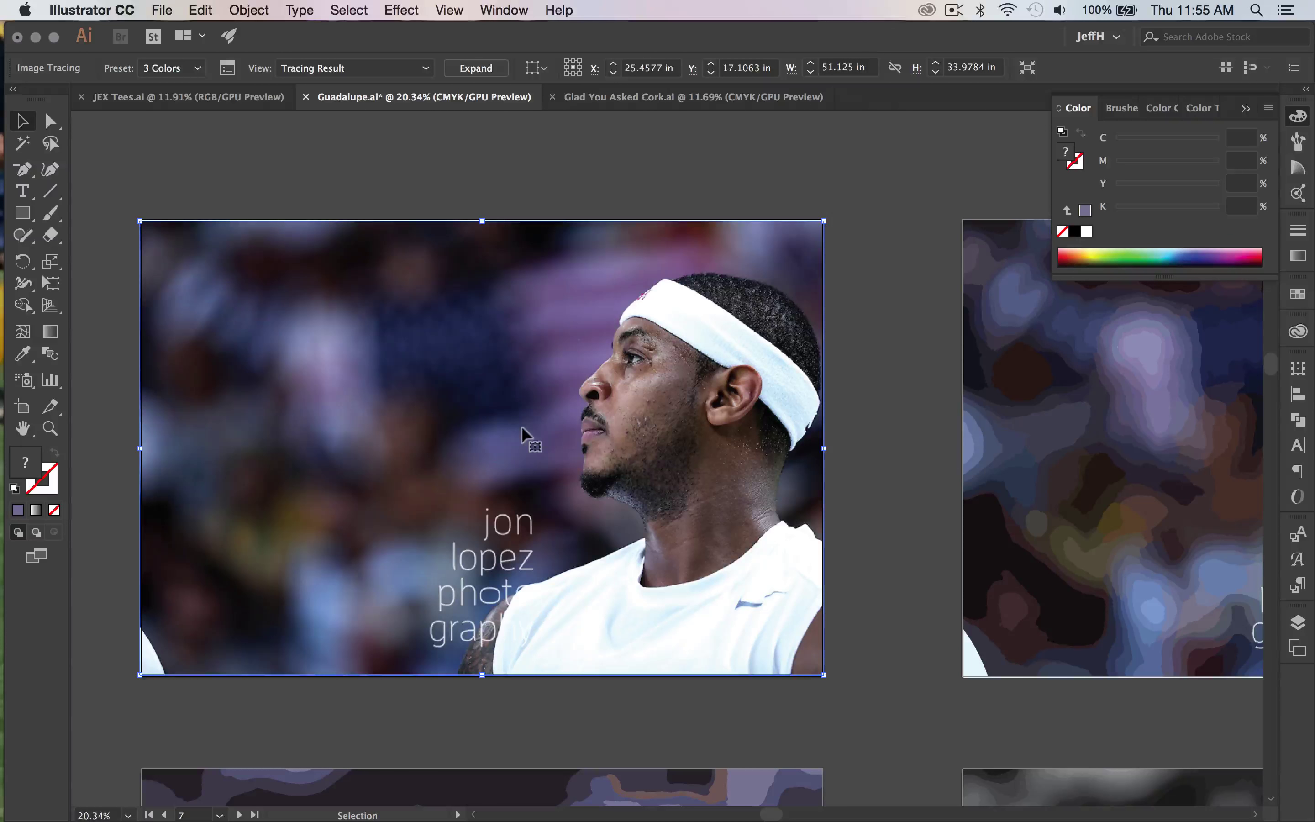
{"action": "right_click", "coordinate": [500, 306]}
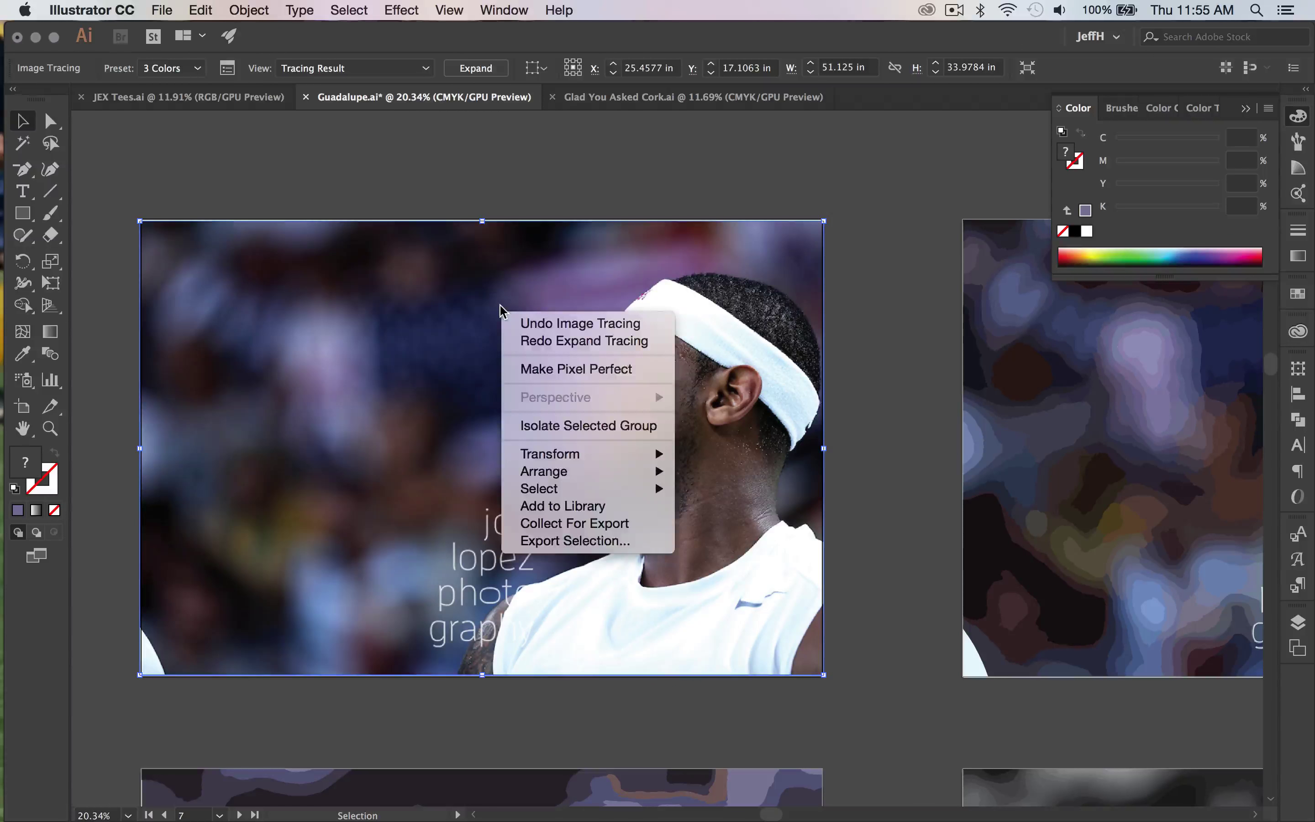
{"action": "left_click", "coordinate": [475, 146]}
{"action": "right_click", "coordinate": [261, 169]}
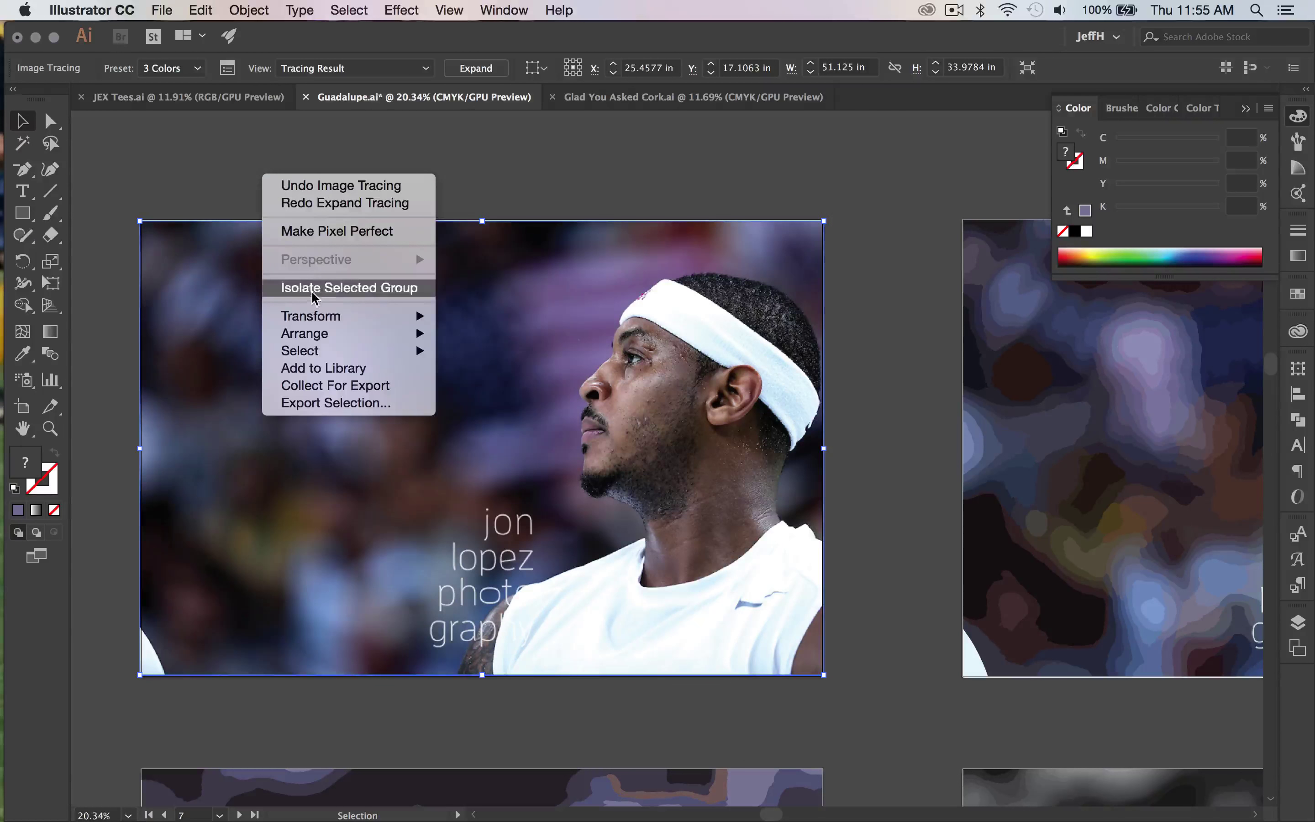
{"action": "left_click", "coordinate": [685, 211]}
Expand the low-fidelity image tracing of the player photo into vector shapes, and clear the selection.
{"action": "scroll", "coordinate": [855, 322], "scroll_direction": "right", "scroll_amount": 10}
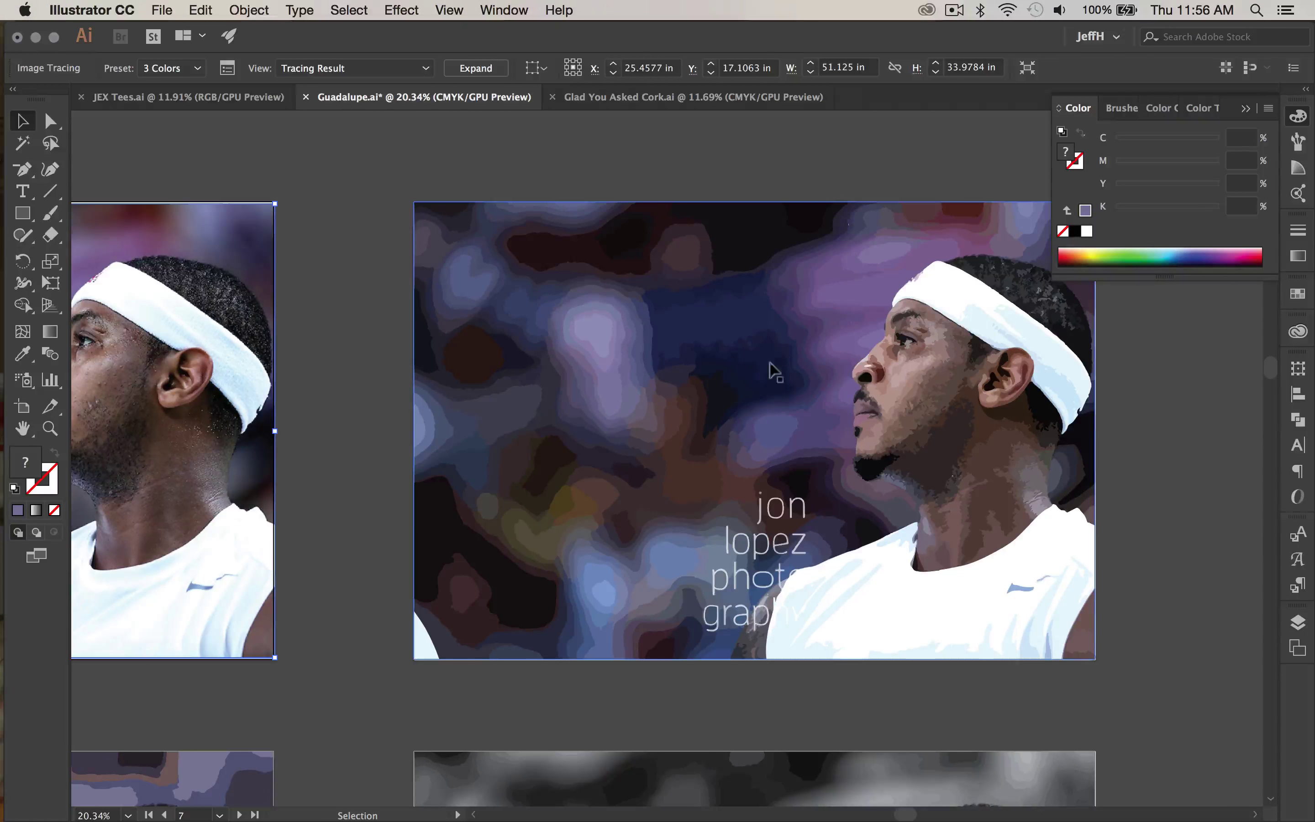
{"action": "left_click", "coordinate": [780, 393]}
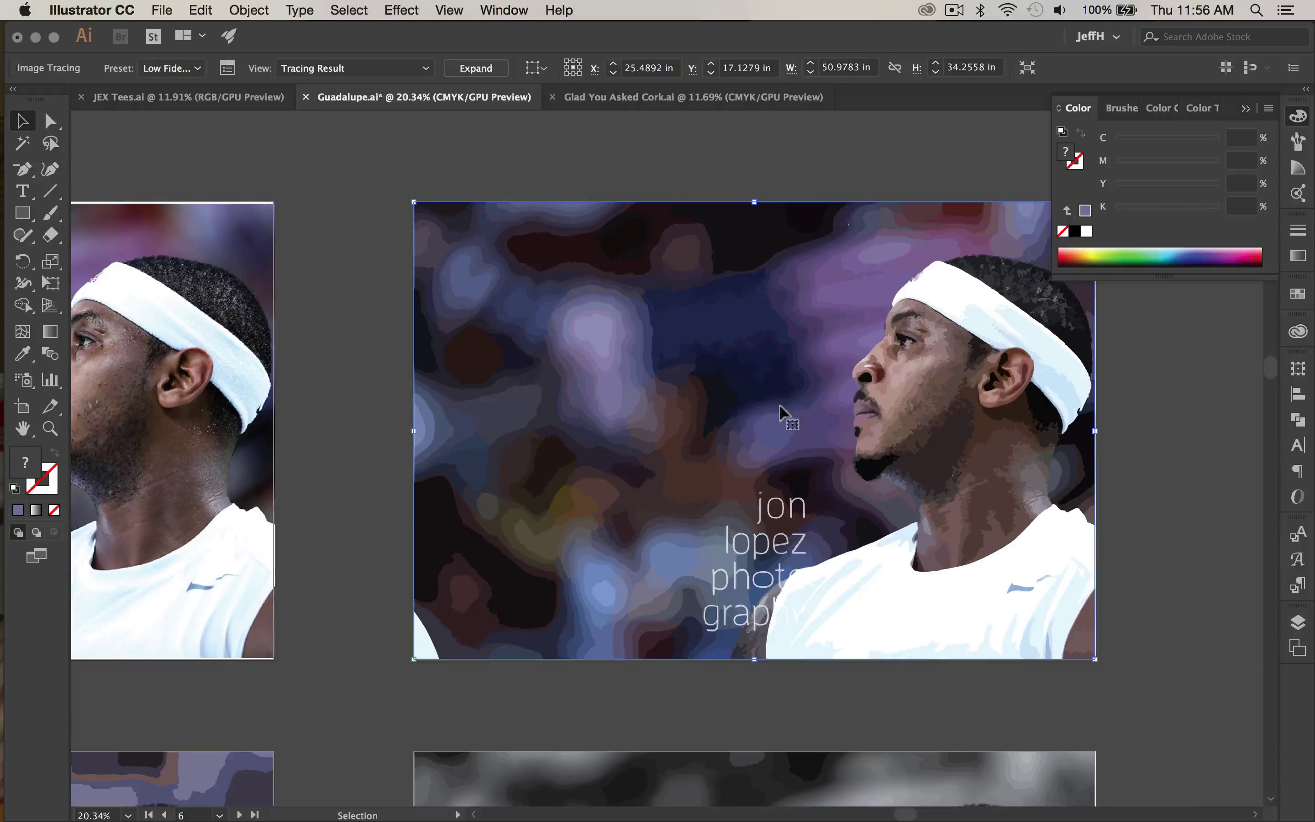
{"action": "right_click", "coordinate": [781, 411]}
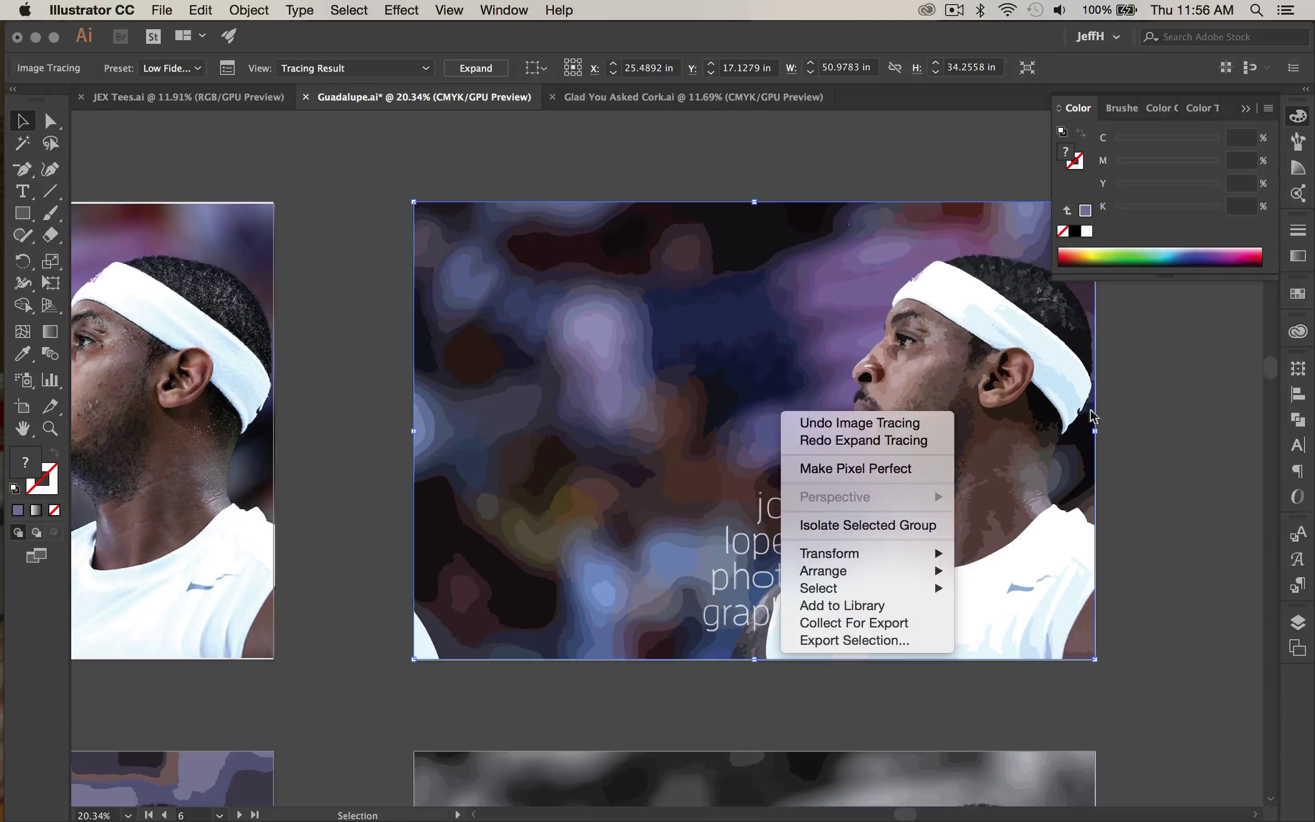
{"action": "left_click", "coordinate": [920, 427]}
{"action": "scroll", "coordinate": [920, 427], "scroll_direction": "up", "scroll_amount": 5}
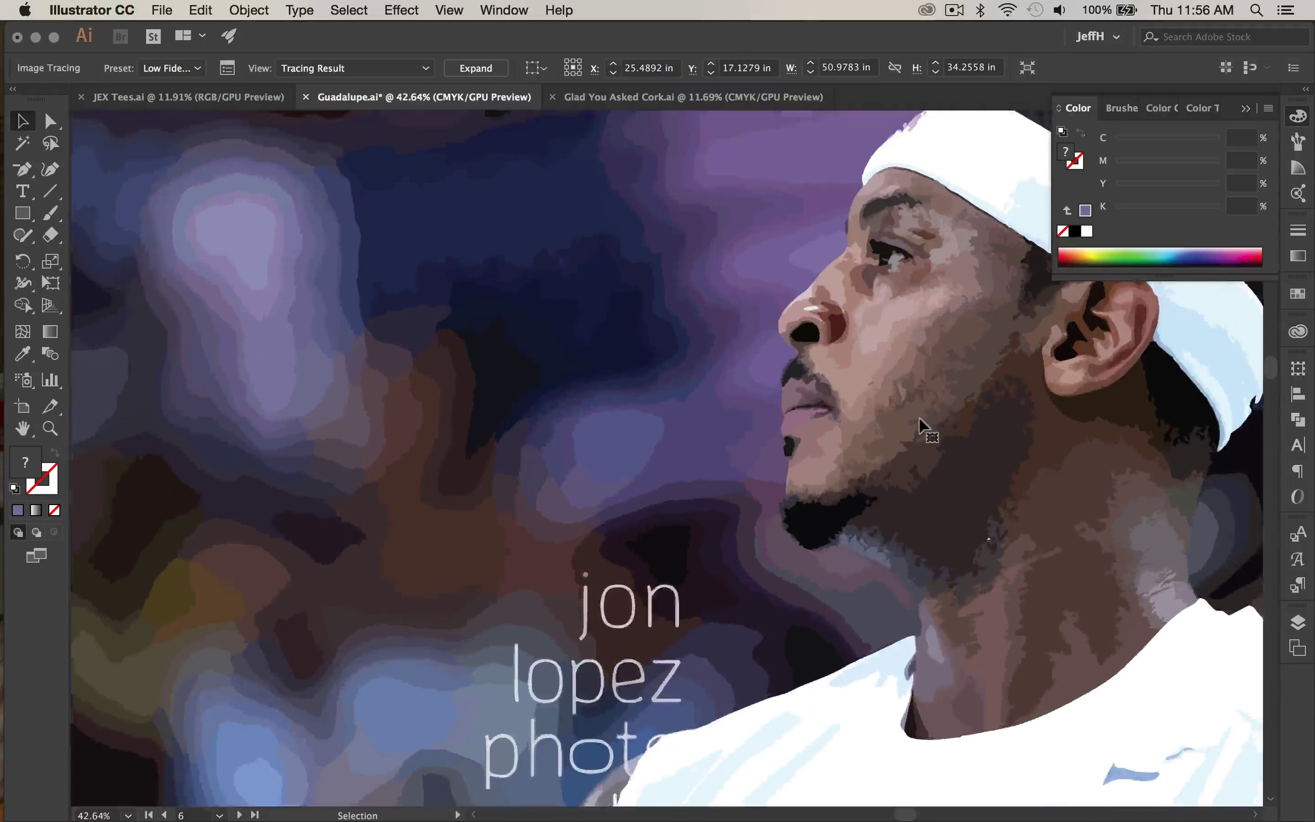
{"action": "right_click", "coordinate": [777, 334]}
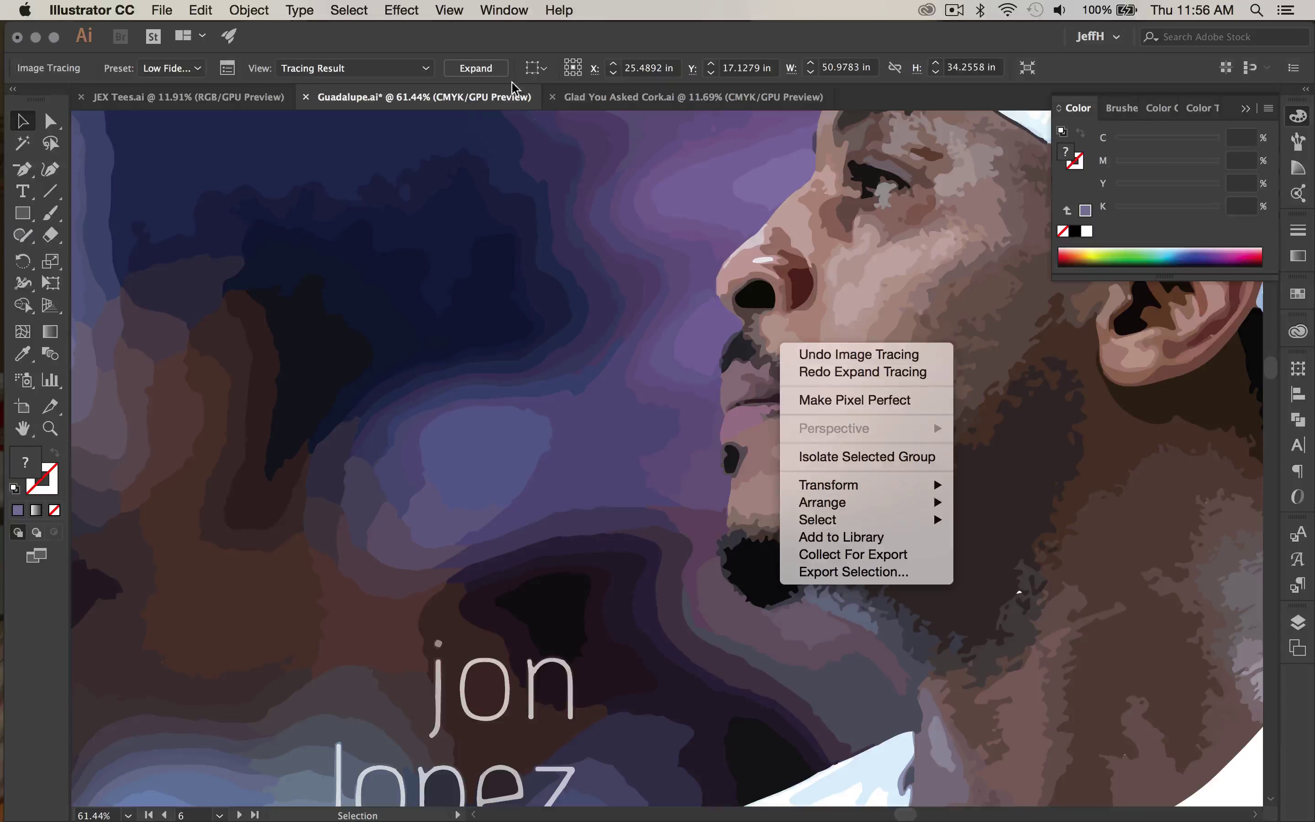
{"action": "left_click", "coordinate": [460, 69]}
{"action": "left_click", "coordinate": [461, 68]}
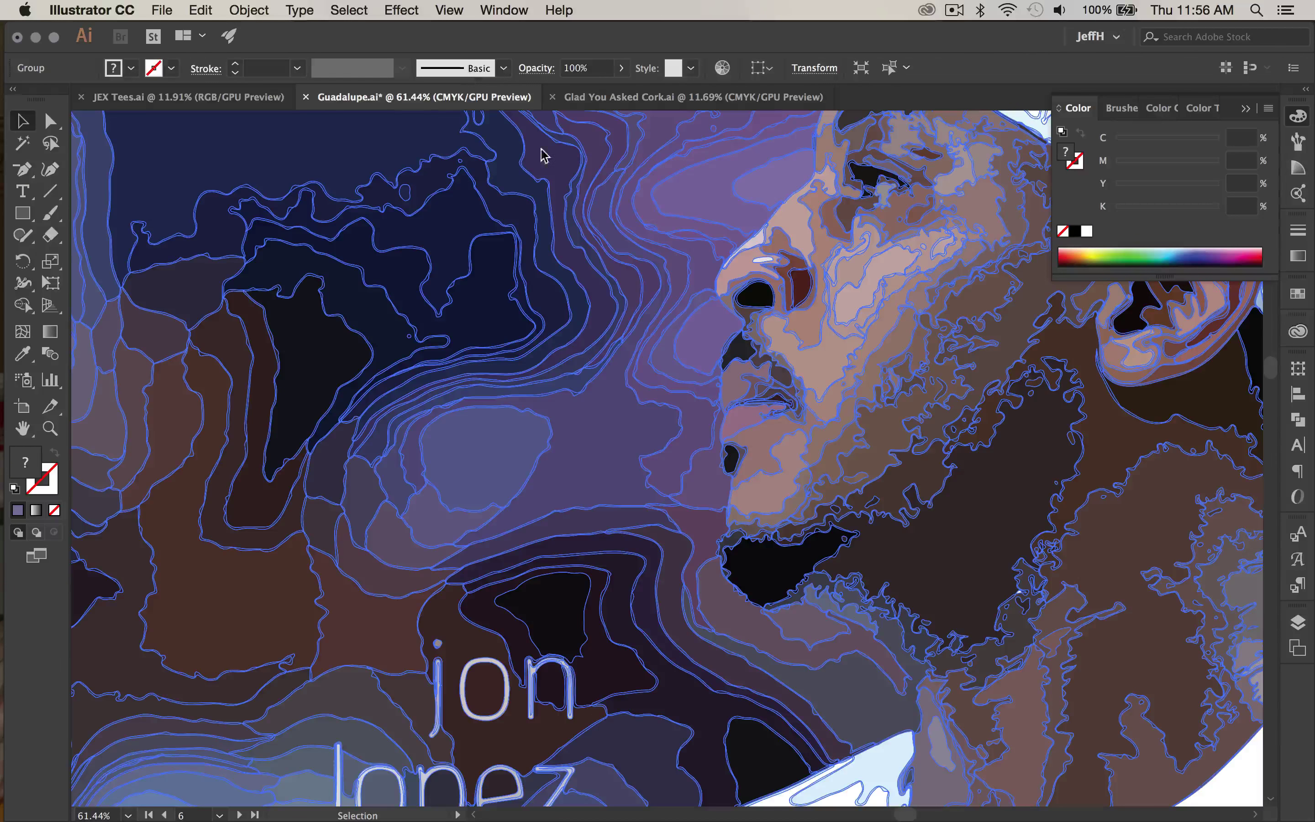
{"action": "scroll", "coordinate": [630, 522], "scroll_direction": "down", "scroll_amount": 5}
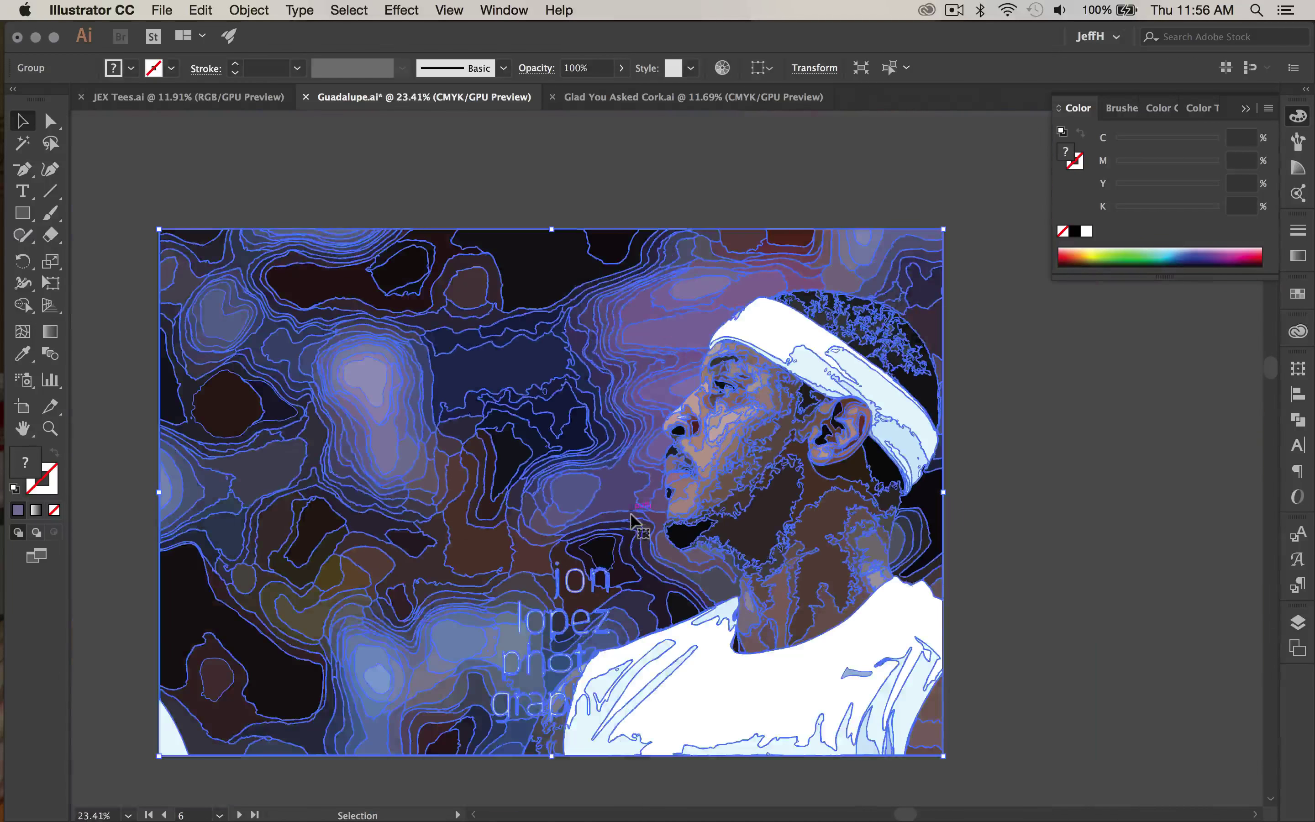
{"action": "left_click", "coordinate": [962, 491]}
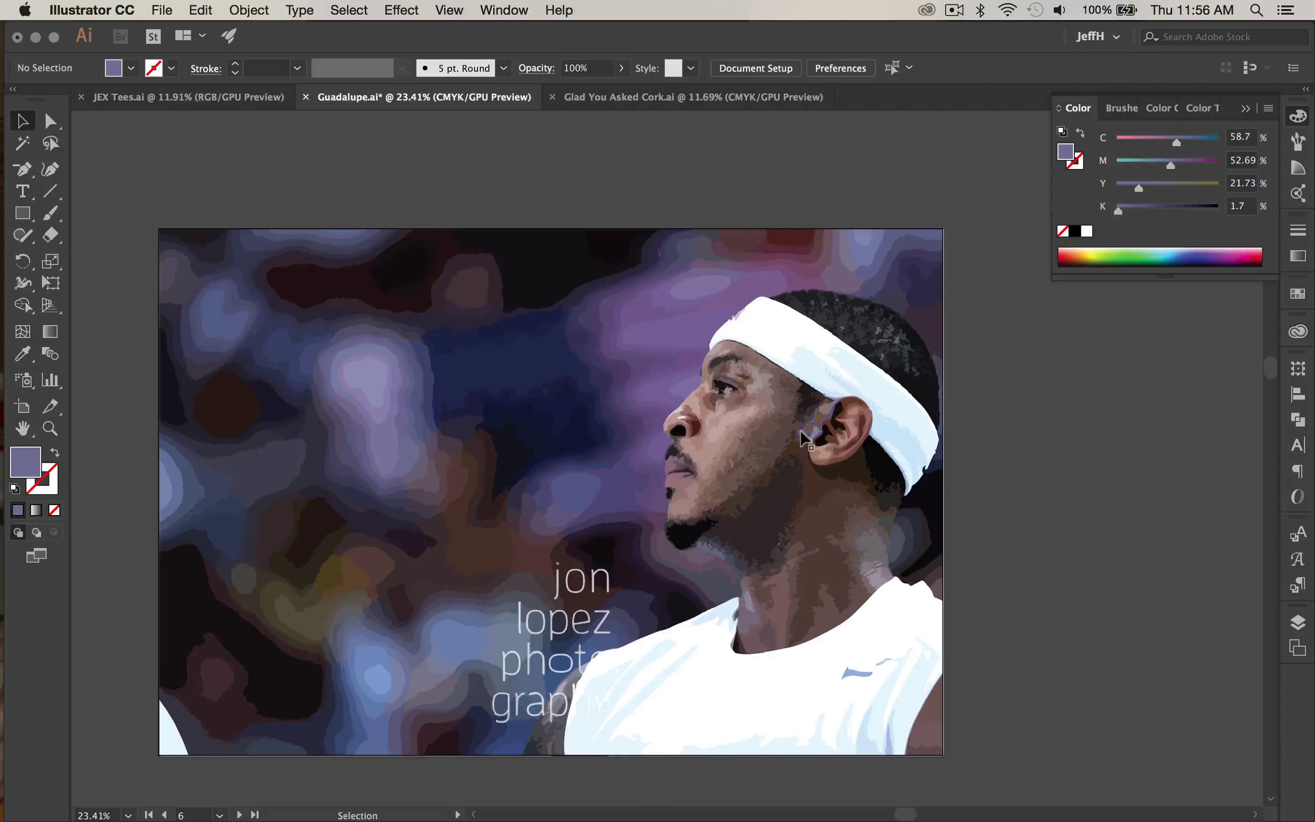
Examine the detail of the expanded low-fidelity tracing and compare it with the other color and grayscale versions of the photo.
{"action": "scroll", "coordinate": [804, 435], "scroll_direction": "up", "scroll_amount": 3}
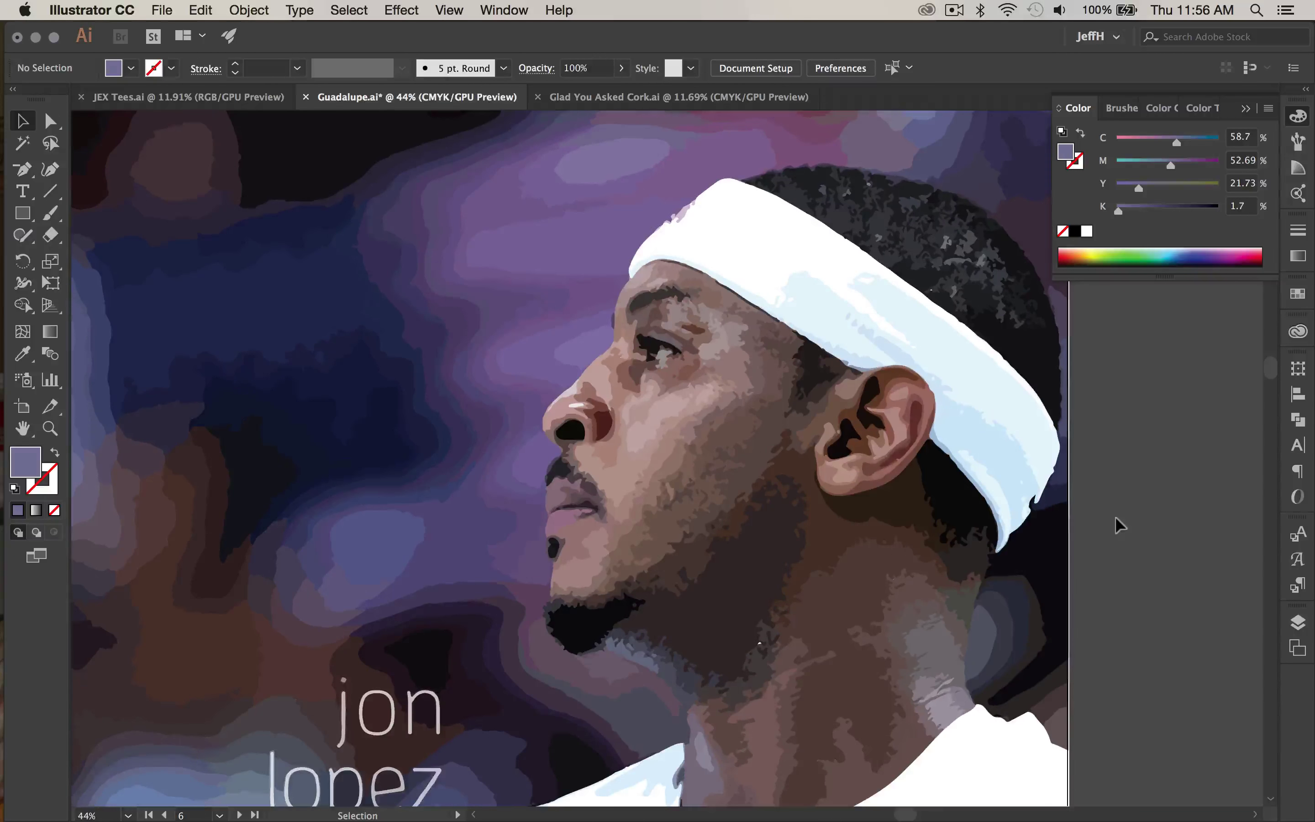
{"action": "scroll", "coordinate": [1115, 515], "scroll_direction": "down", "scroll_amount": 3}
{"action": "scroll", "coordinate": [896, 491], "scroll_direction": "up", "scroll_amount": 2}
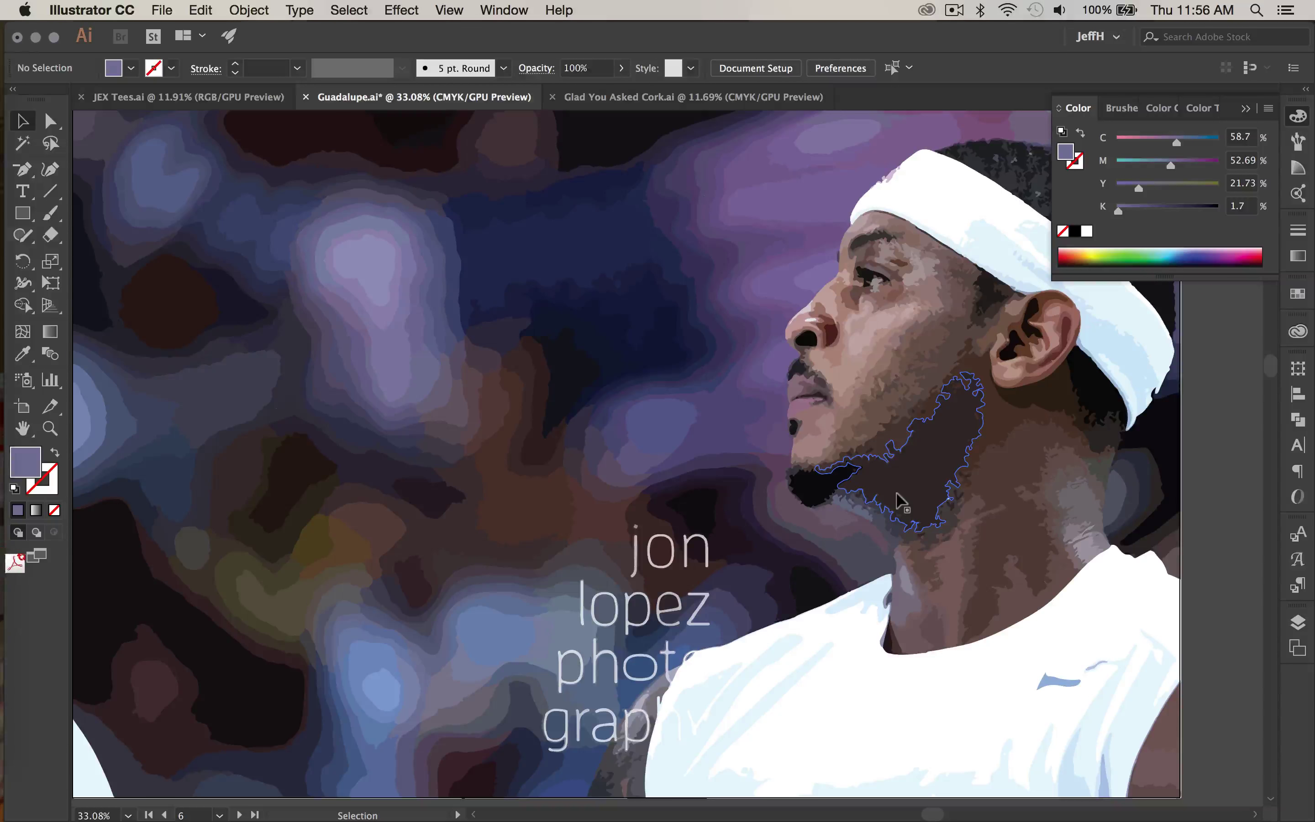
{"action": "scroll", "coordinate": [899, 500], "scroll_direction": "down", "scroll_amount": 2}
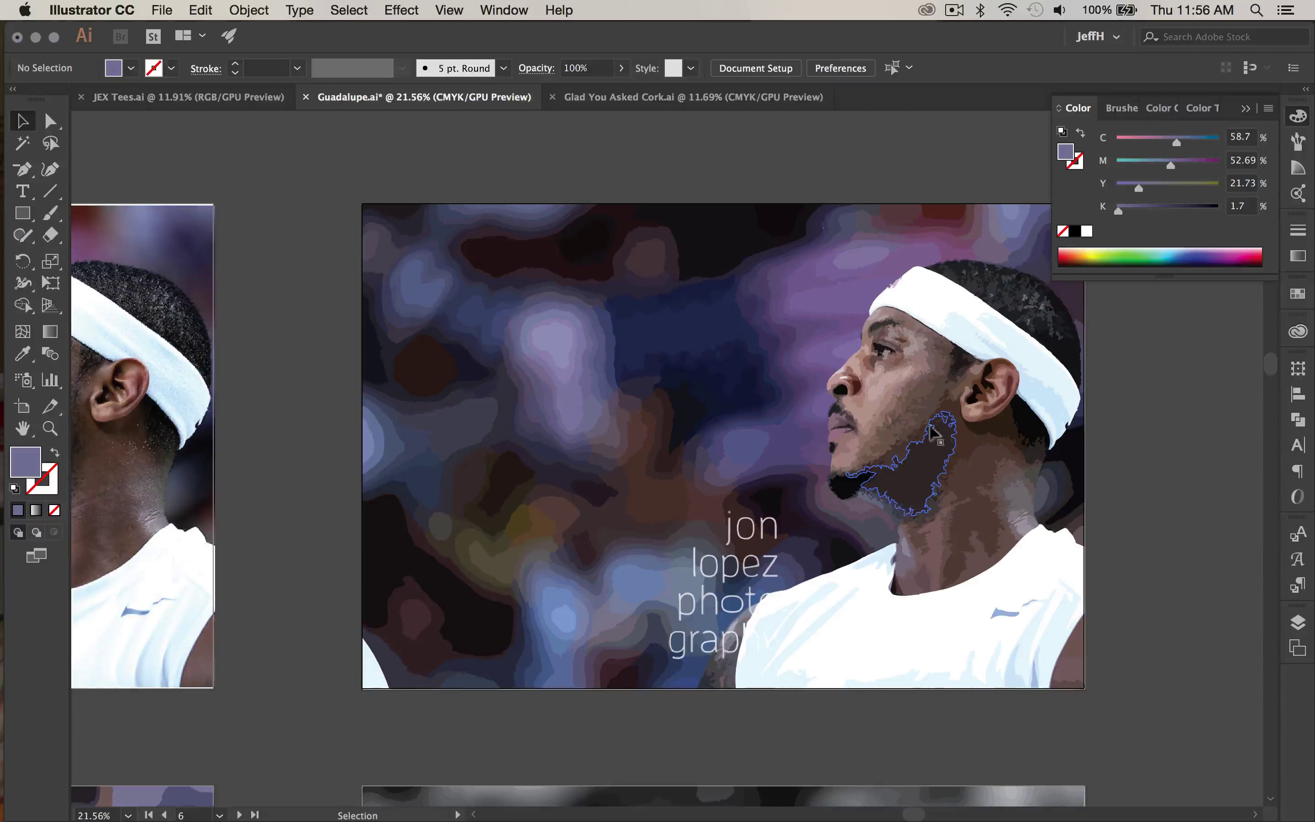
{"action": "scroll", "coordinate": [934, 432], "scroll_direction": "left", "scroll_amount": 3}
{"action": "scroll", "coordinate": [934, 431], "scroll_direction": "down", "scroll_amount": 2}
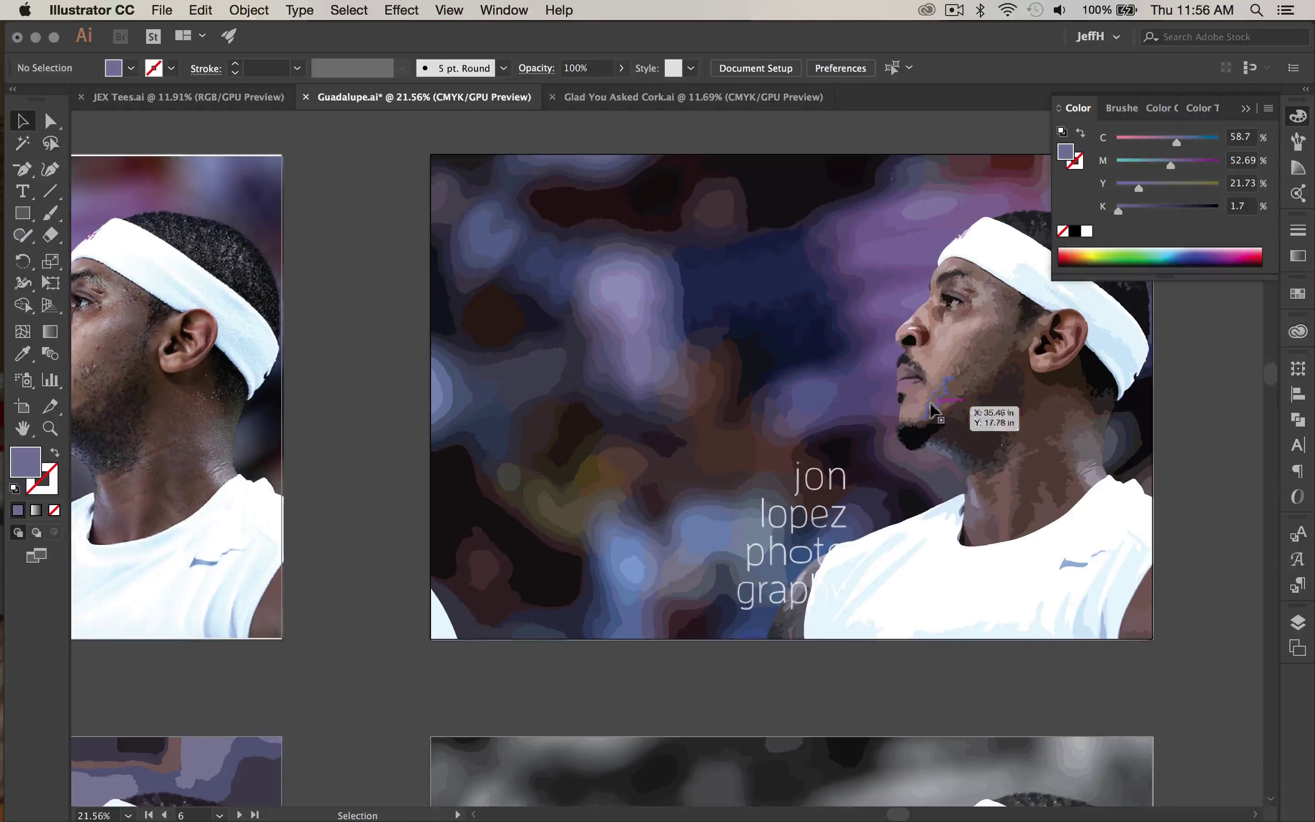
{"action": "scroll", "coordinate": [930, 402], "scroll_direction": "down", "scroll_amount": 3}
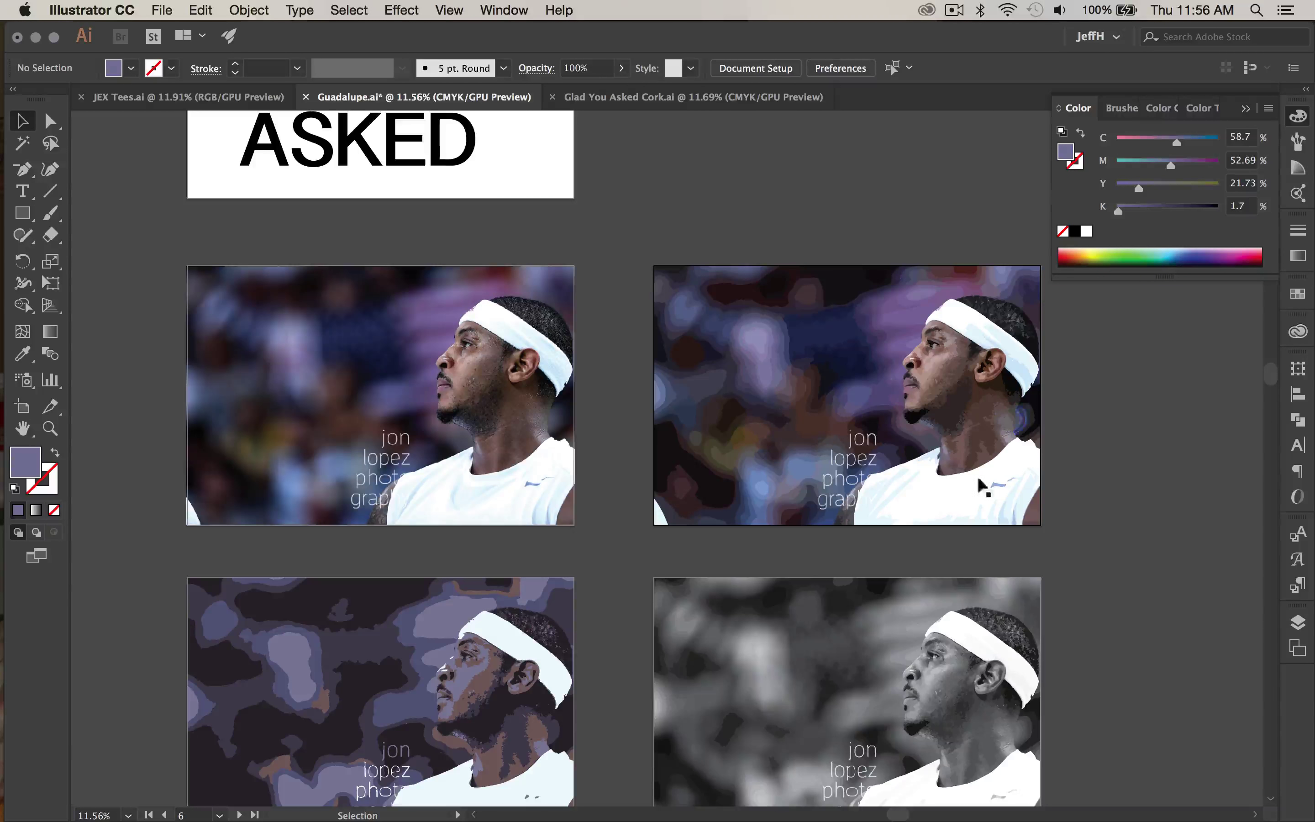
{"action": "scroll", "coordinate": [697, 506], "scroll_direction": "left", "scroll_amount": 2}
{"action": "scroll", "coordinate": [698, 507], "scroll_direction": "down", "scroll_amount": 2}
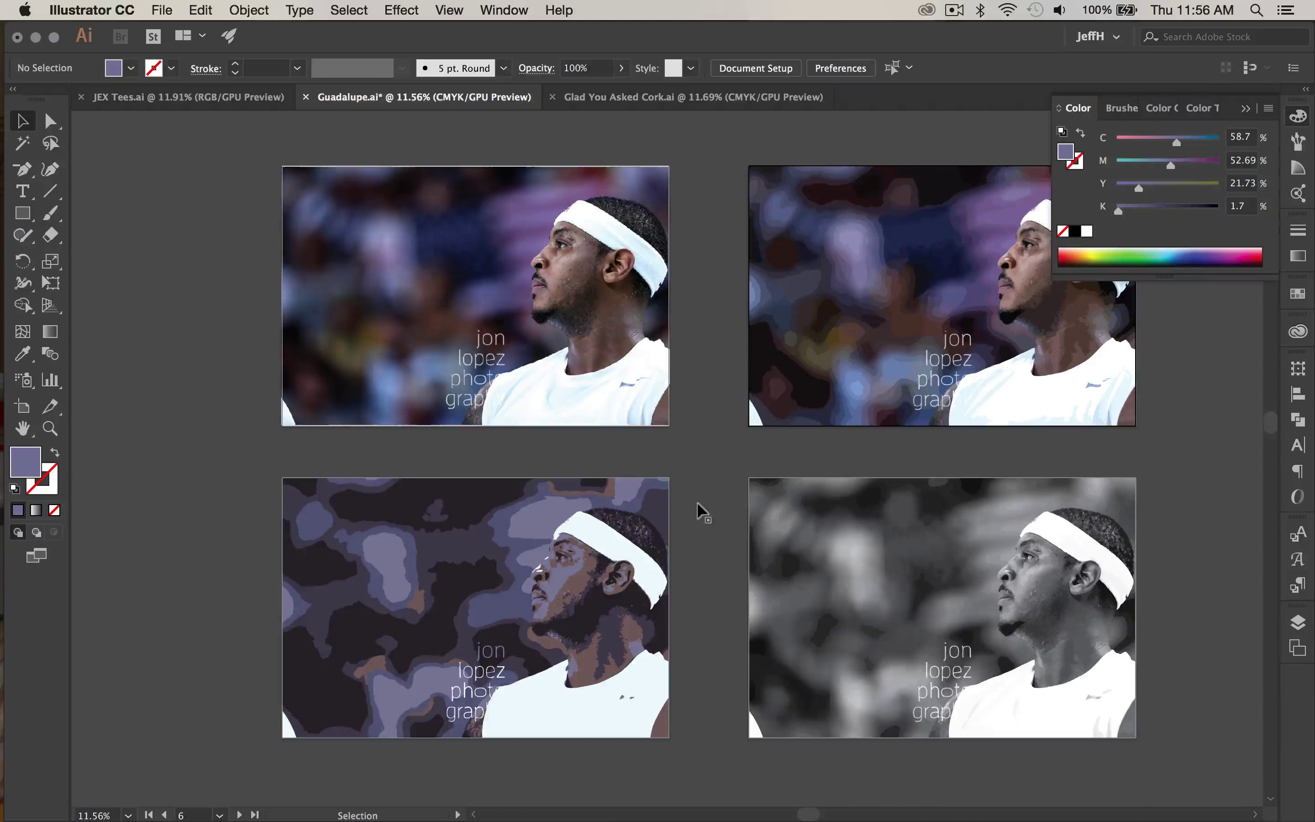
{"action": "scroll", "coordinate": [697, 502], "scroll_direction": "left", "scroll_amount": 3}
{"action": "scroll", "coordinate": [696, 502], "scroll_direction": "down", "scroll_amount": 1}
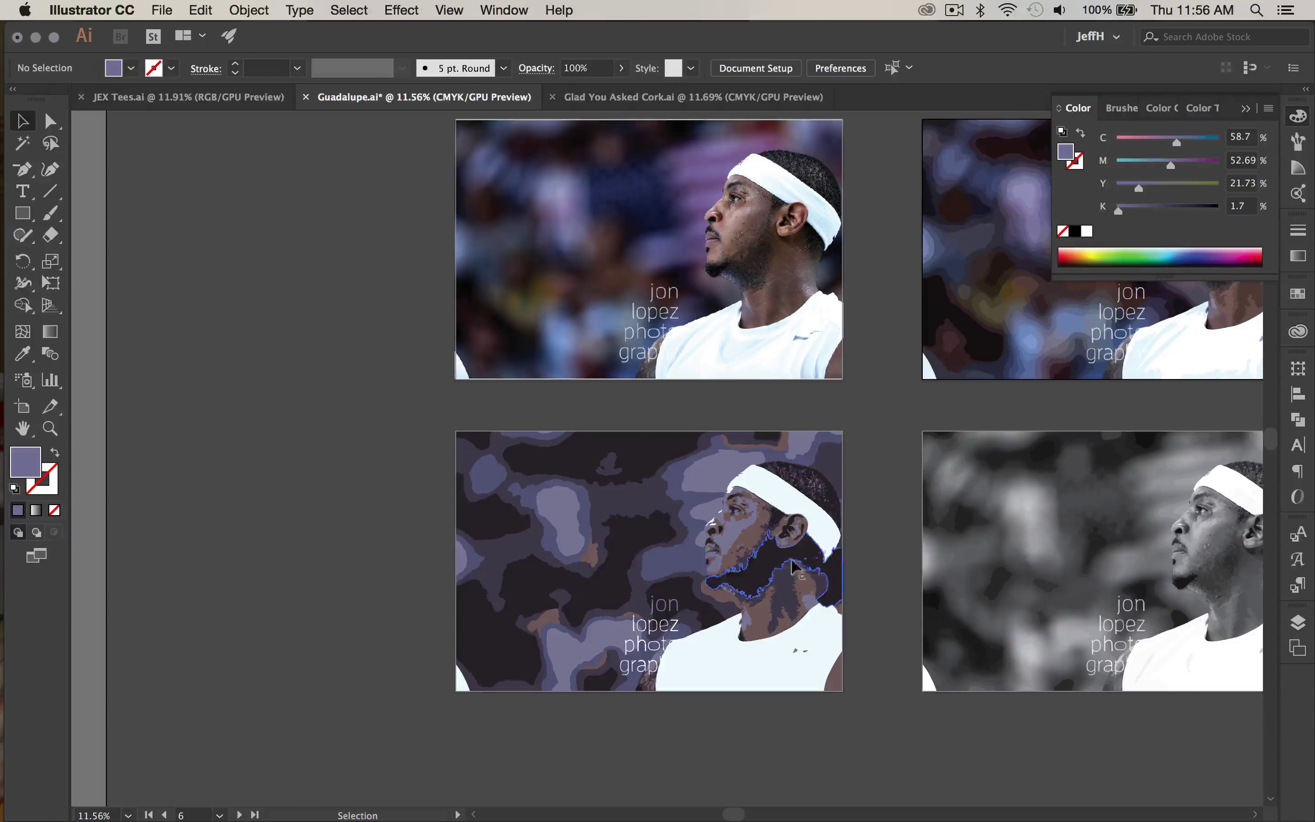
{"action": "scroll", "coordinate": [875, 593], "scroll_direction": "right", "scroll_amount": 5}
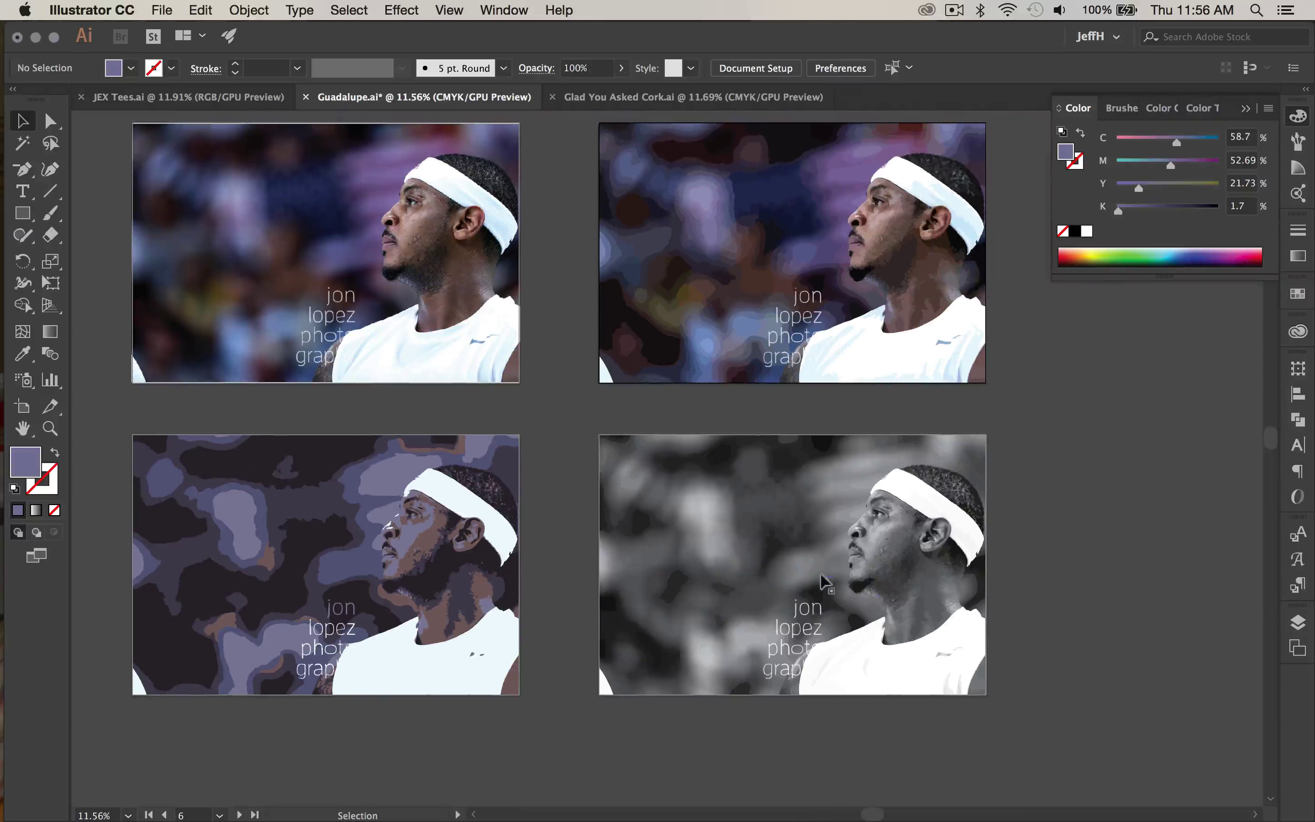
Select the expanded grayscale tracing of the player photo to inspect its vector paths, and clear the selection.
{"action": "scroll", "coordinate": [786, 566], "scroll_direction": "up", "scroll_amount": 5}
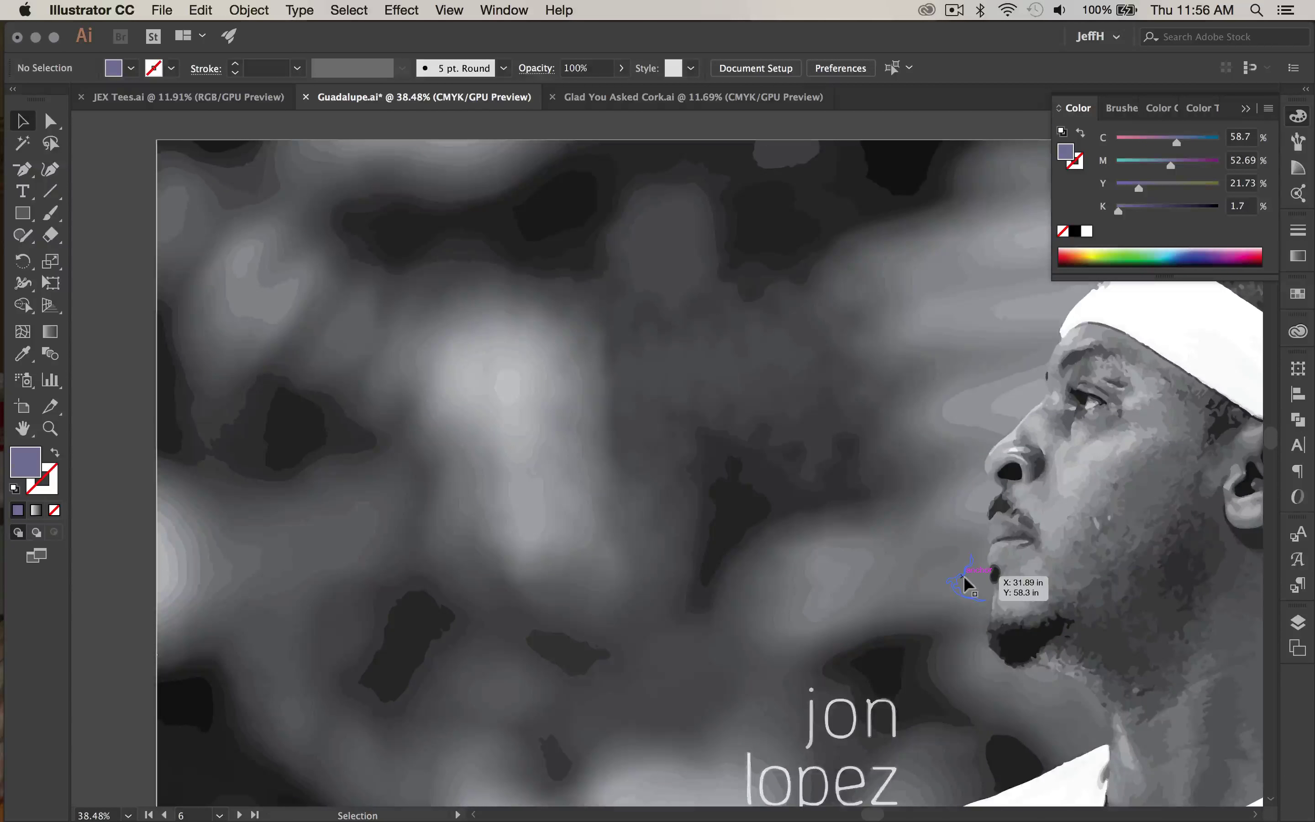
{"action": "left_click", "coordinate": [963, 575]}
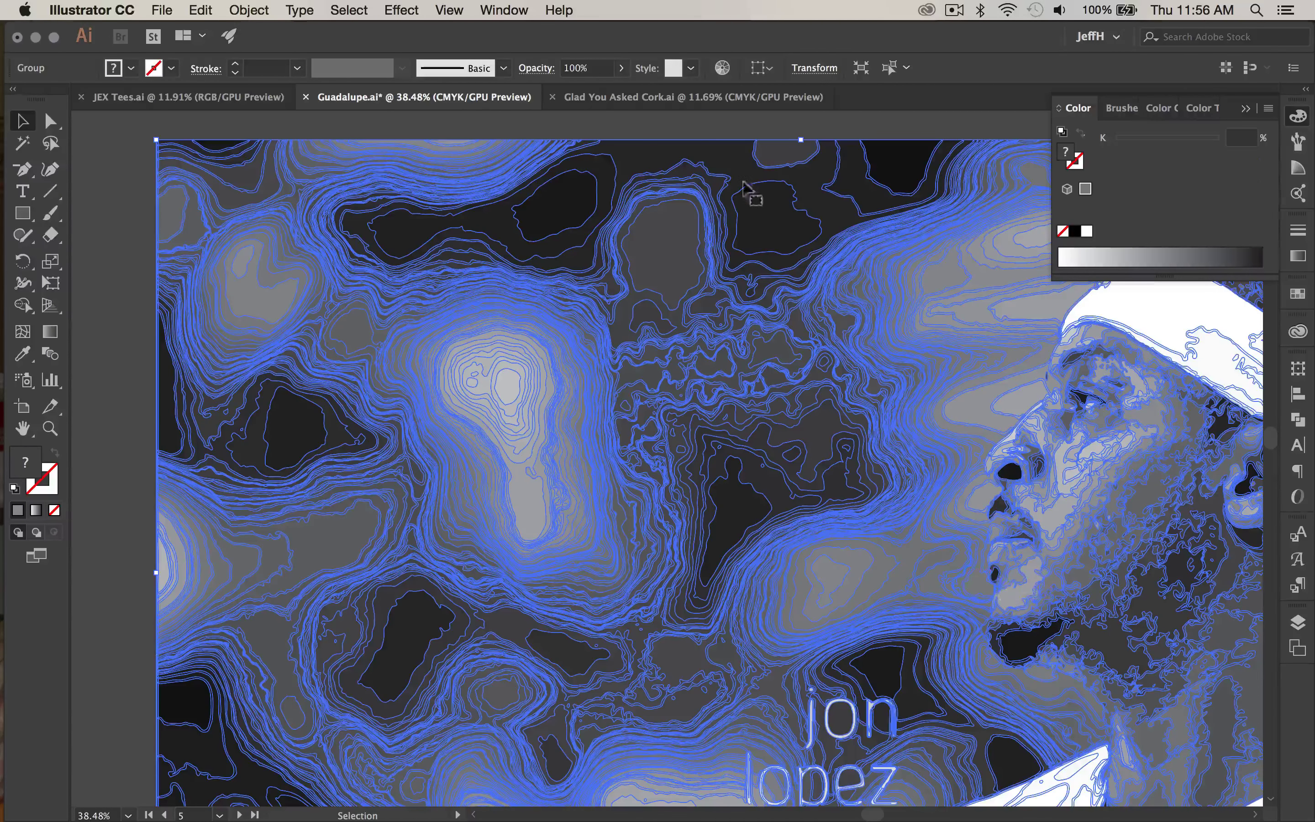
{"action": "key", "text": "super+3"}
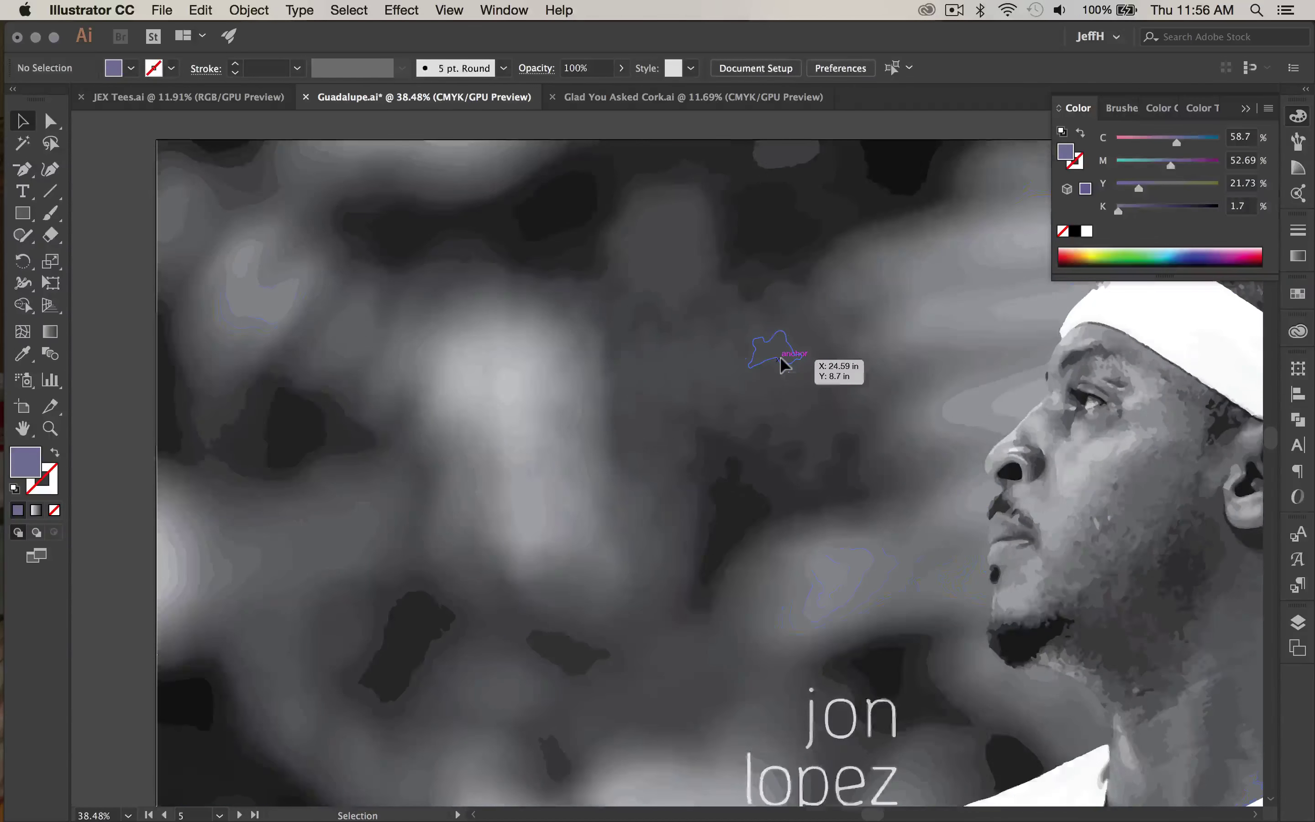
{"action": "key", "text": "super+alt+3"}
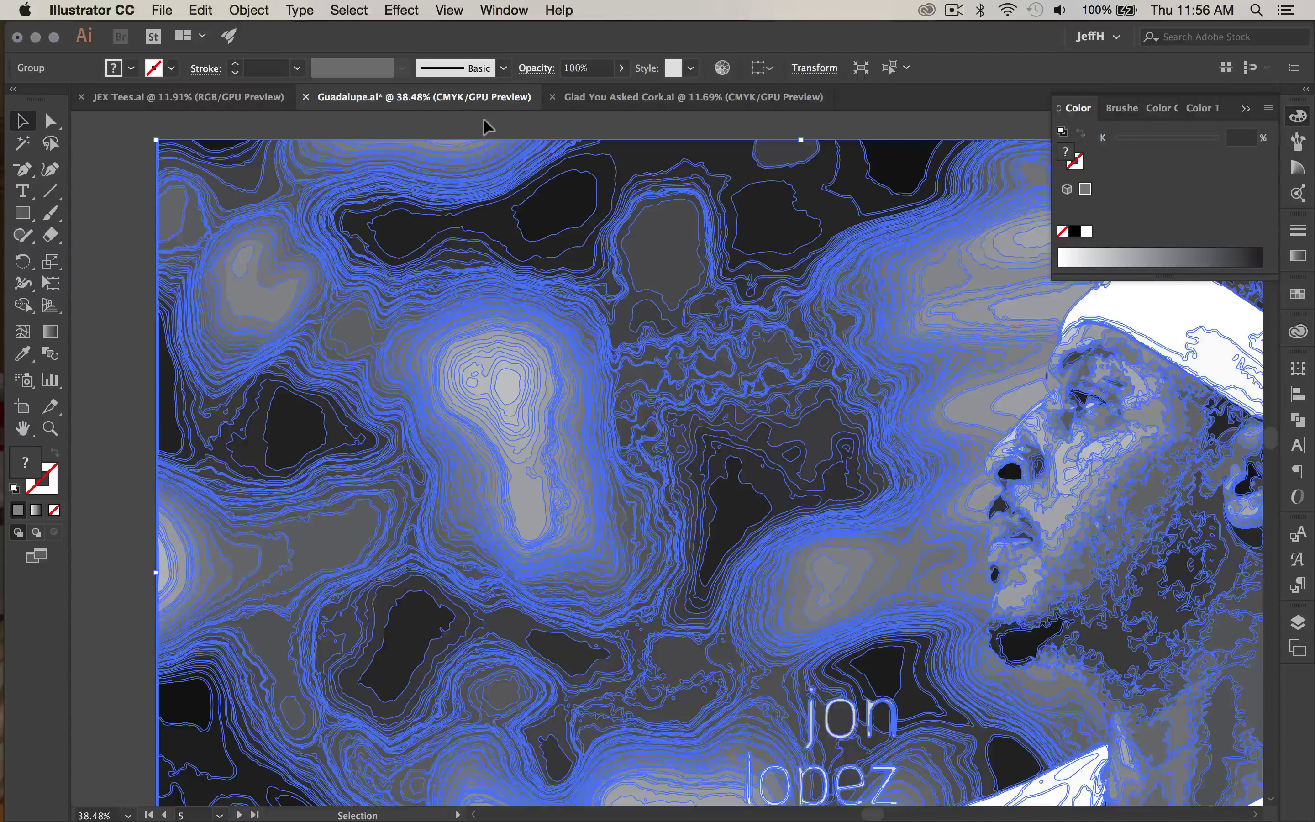
{"action": "key", "text": "super+3"}
{"action": "scroll", "coordinate": [697, 321], "scroll_direction": "down", "scroll_amount": 3}
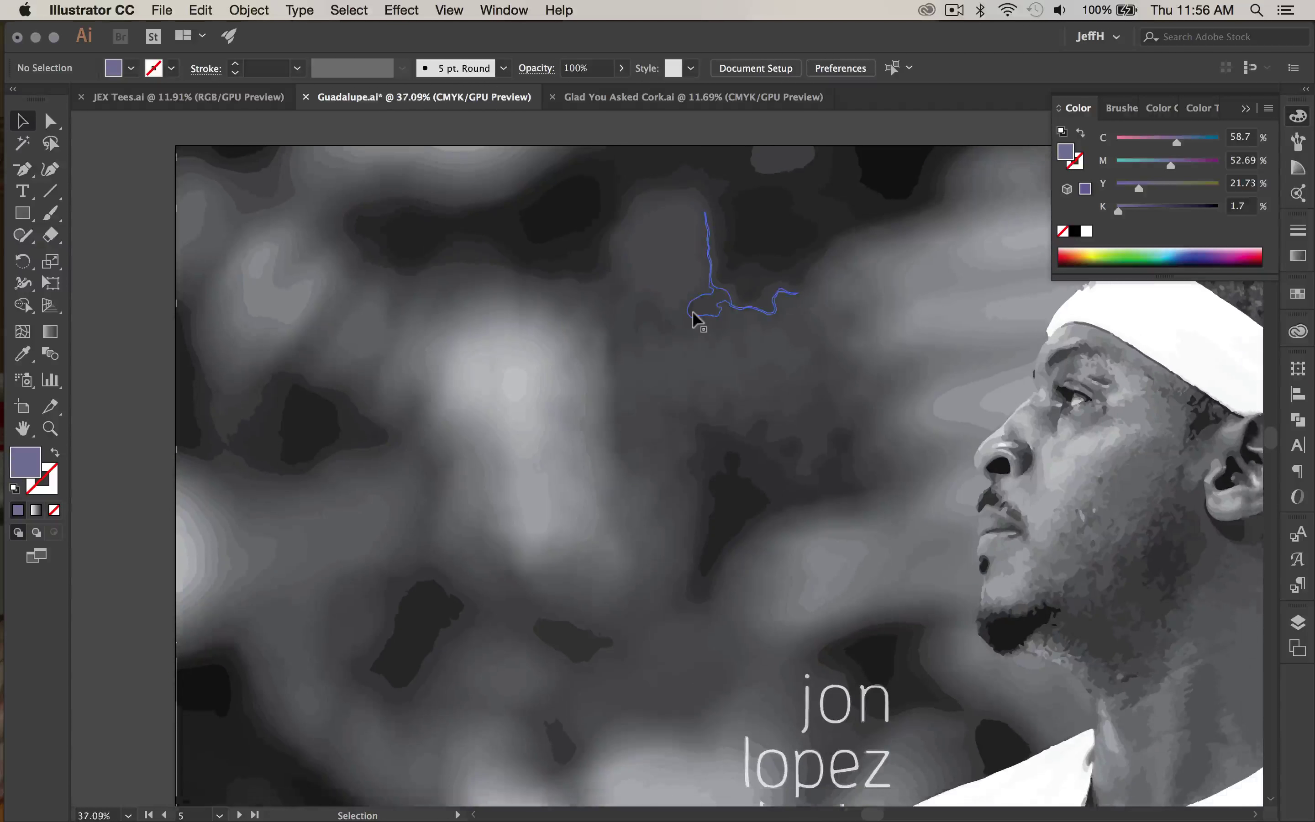
Compare the low-fidelity color tracing with the grayscale tracing and the other versions of the player photo.
{"action": "scroll", "coordinate": [695, 317], "scroll_direction": "down", "scroll_amount": 3}
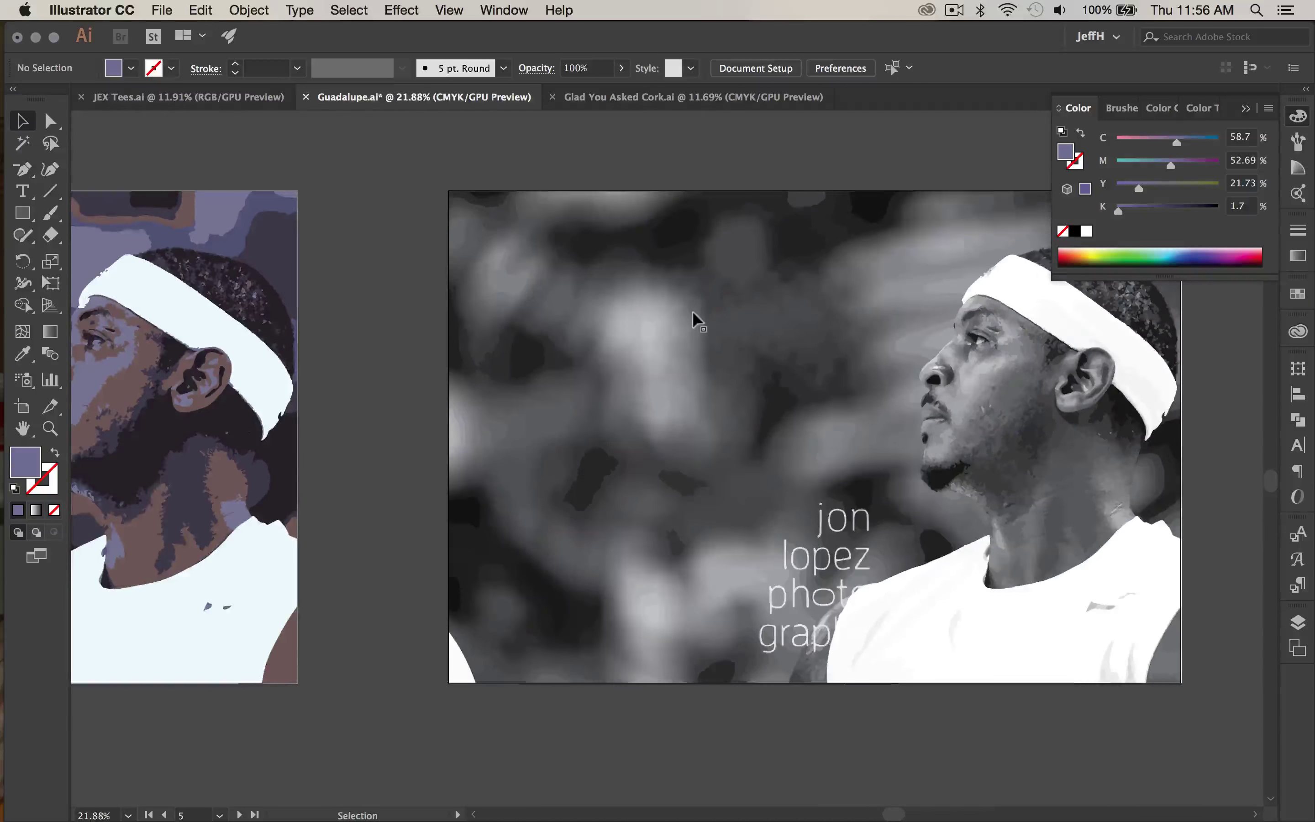
{"action": "scroll", "coordinate": [702, 386], "scroll_direction": "left", "scroll_amount": 3}
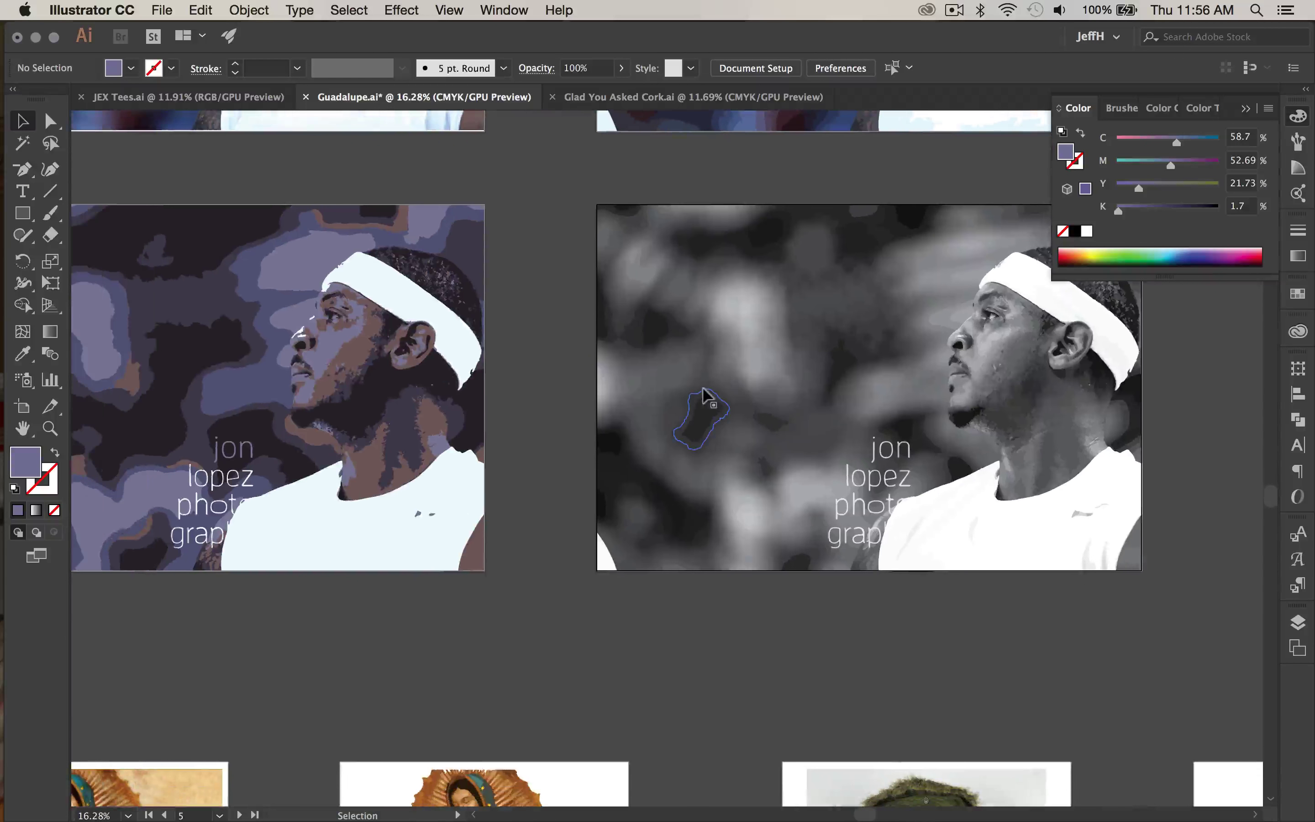
{"action": "scroll", "coordinate": [704, 397], "scroll_direction": "left", "scroll_amount": 5}
{"action": "scroll", "coordinate": [704, 396], "scroll_direction": "up", "scroll_amount": 3}
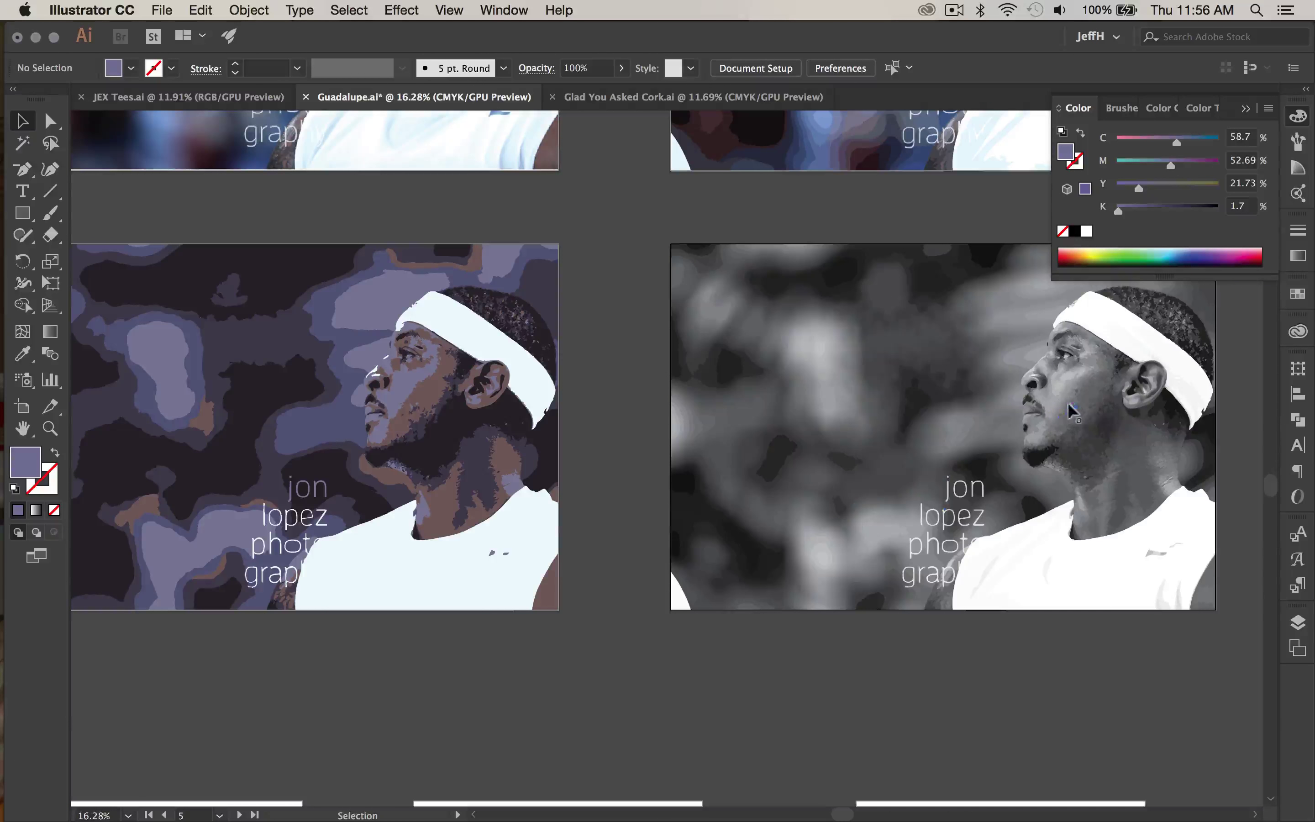
{"action": "scroll", "coordinate": [927, 570], "scroll_direction": "left", "scroll_amount": 4}
{"action": "scroll", "coordinate": [928, 570], "scroll_direction": "up", "scroll_amount": 2}
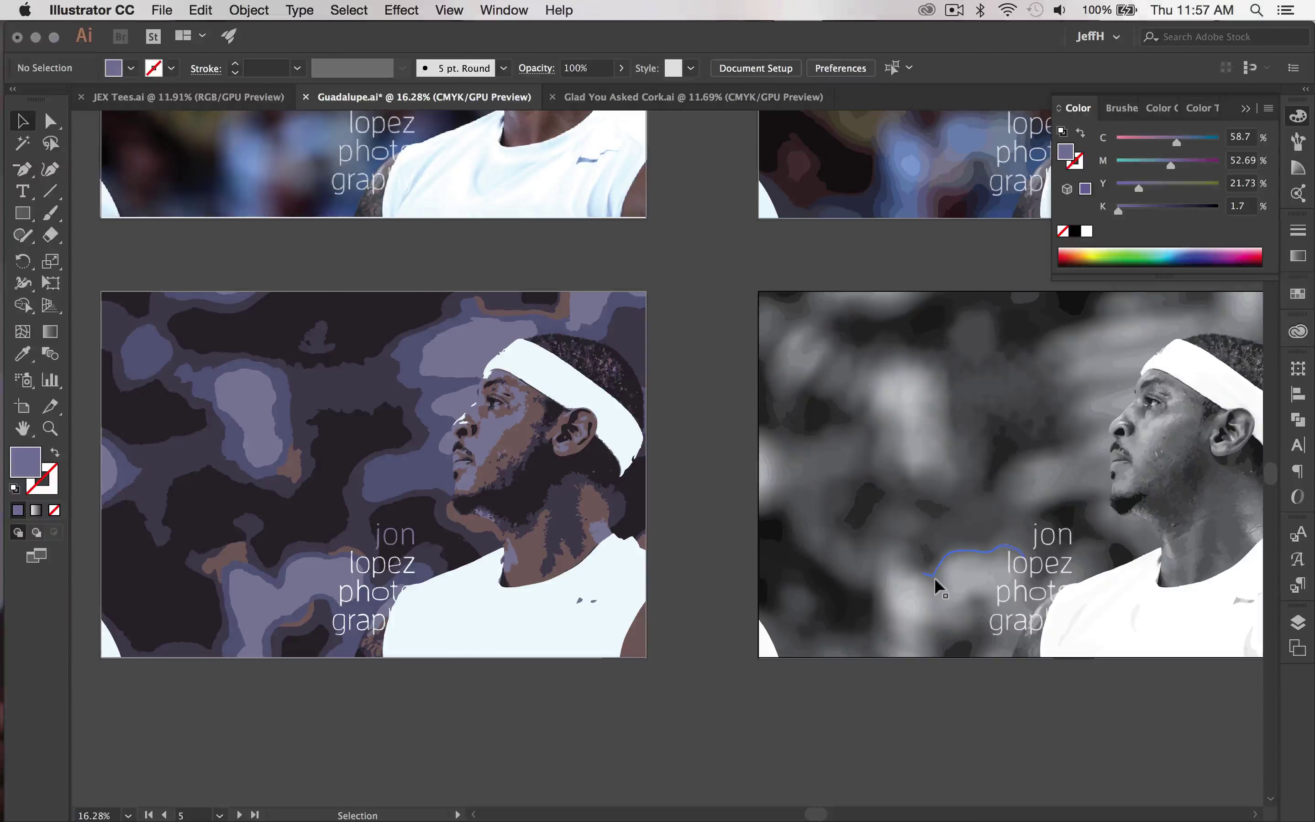
{"action": "scroll", "coordinate": [934, 617], "scroll_direction": "left", "scroll_amount": 2}
{"action": "scroll", "coordinate": [934, 617], "scroll_direction": "down", "scroll_amount": 1}
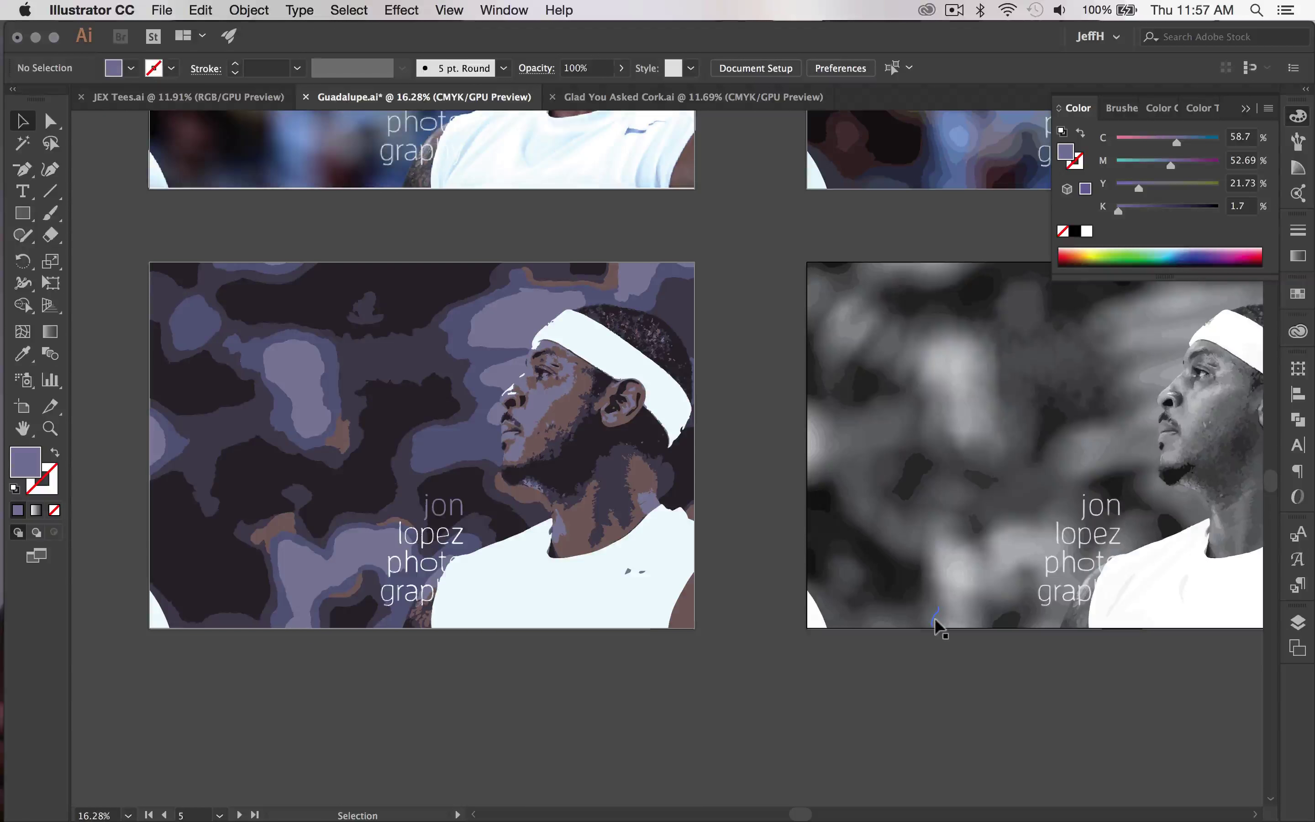
{"action": "scroll", "coordinate": [970, 680], "scroll_direction": "up", "scroll_amount": 1}
{"action": "scroll", "coordinate": [969, 674], "scroll_direction": "down", "scroll_amount": 3}
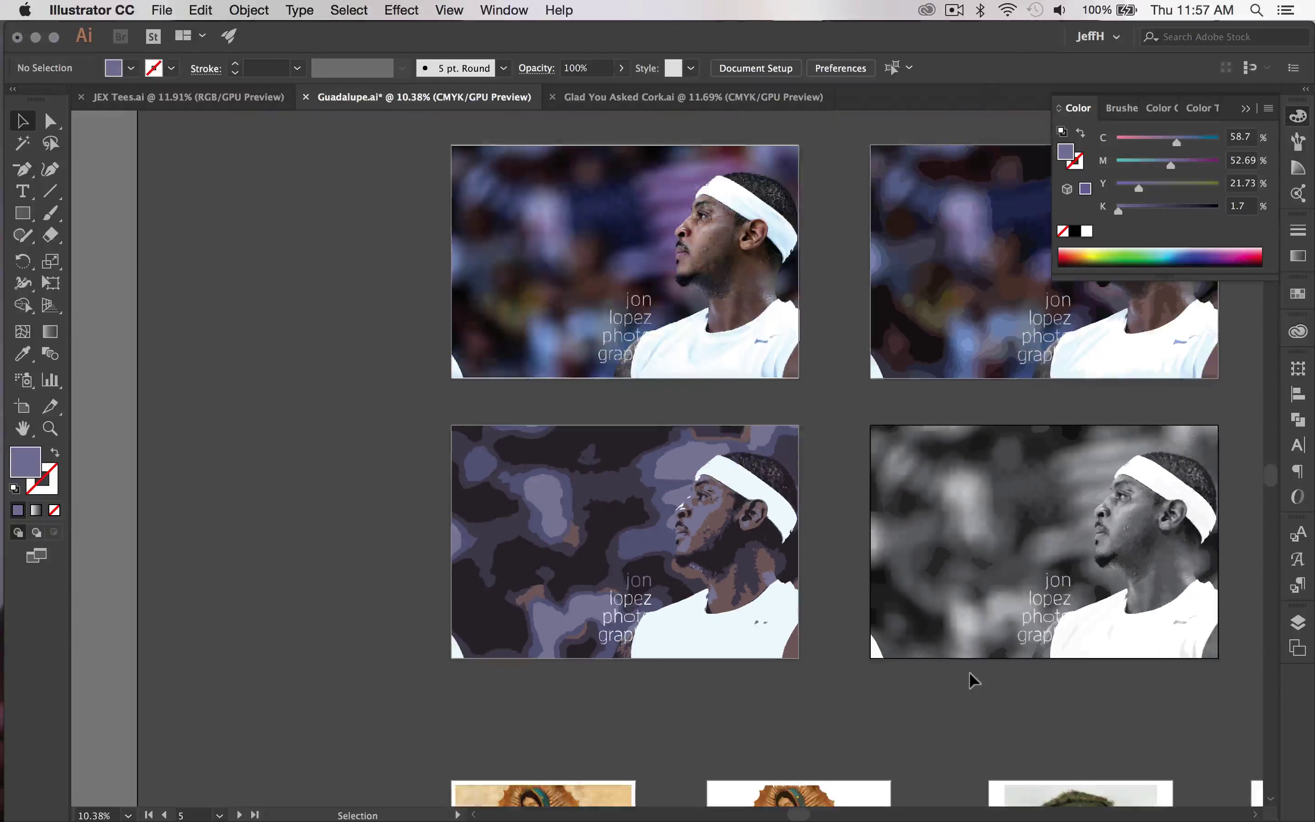
{"action": "scroll", "coordinate": [969, 674], "scroll_direction": "down", "scroll_amount": 2}
{"action": "scroll", "coordinate": [969, 674], "scroll_direction": "down", "scroll_amount": 2}
{"action": "scroll", "coordinate": [968, 671], "scroll_direction": "up", "scroll_amount": 6}
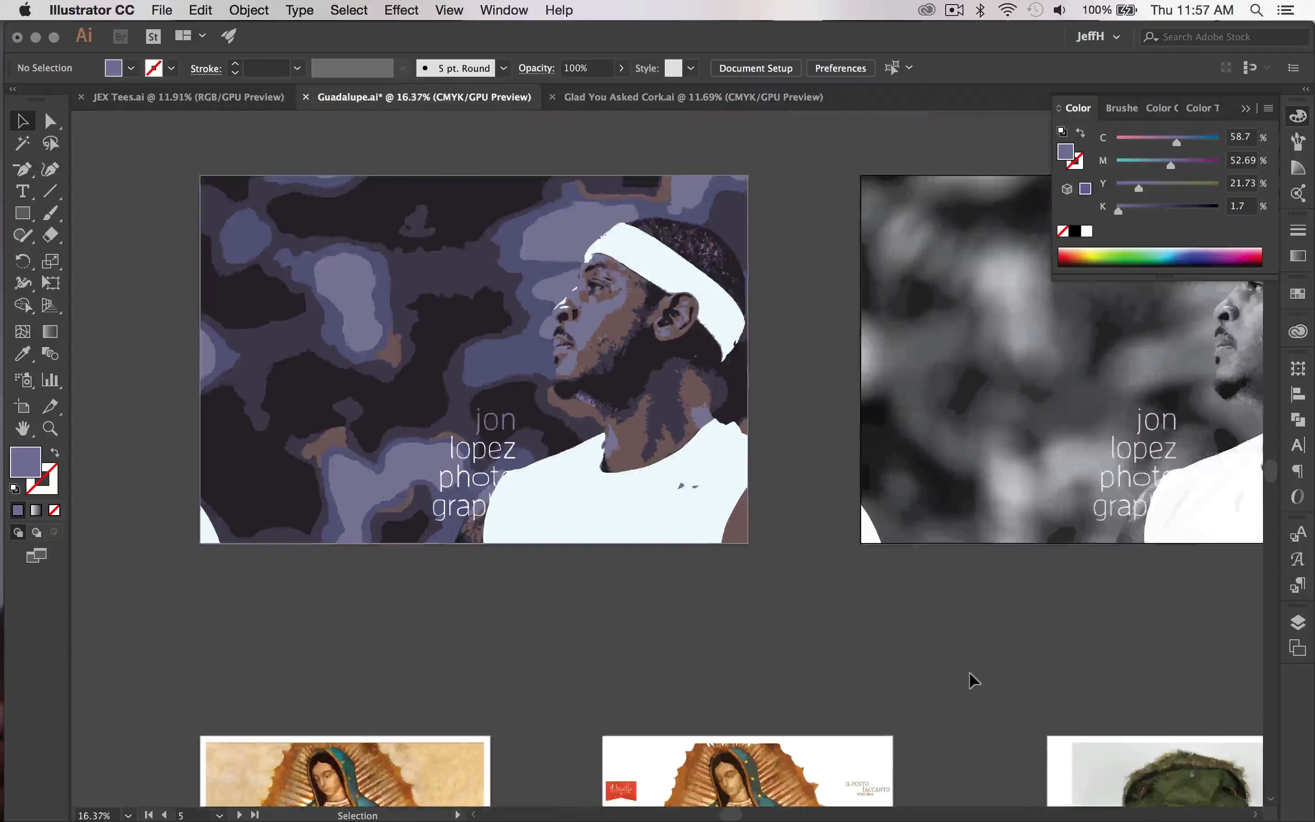
{"action": "scroll", "coordinate": [969, 671], "scroll_direction": "up", "scroll_amount": 2}
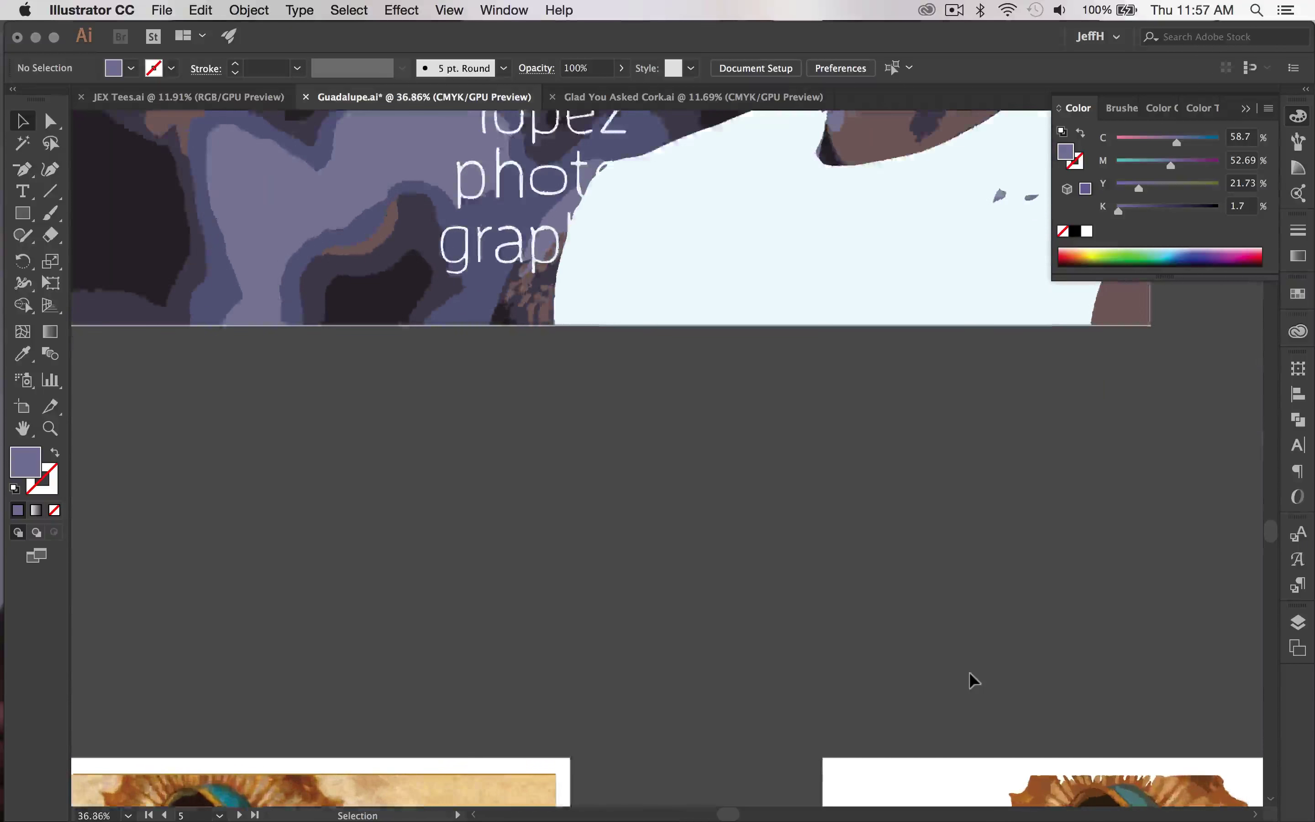
Examine the original Guadalupe image as a whole and its mantle, stars and robe in close-up.
{"action": "scroll", "coordinate": [968, 671], "scroll_direction": "down", "scroll_amount": 6}
{"action": "scroll", "coordinate": [969, 671], "scroll_direction": "down", "scroll_amount": 6}
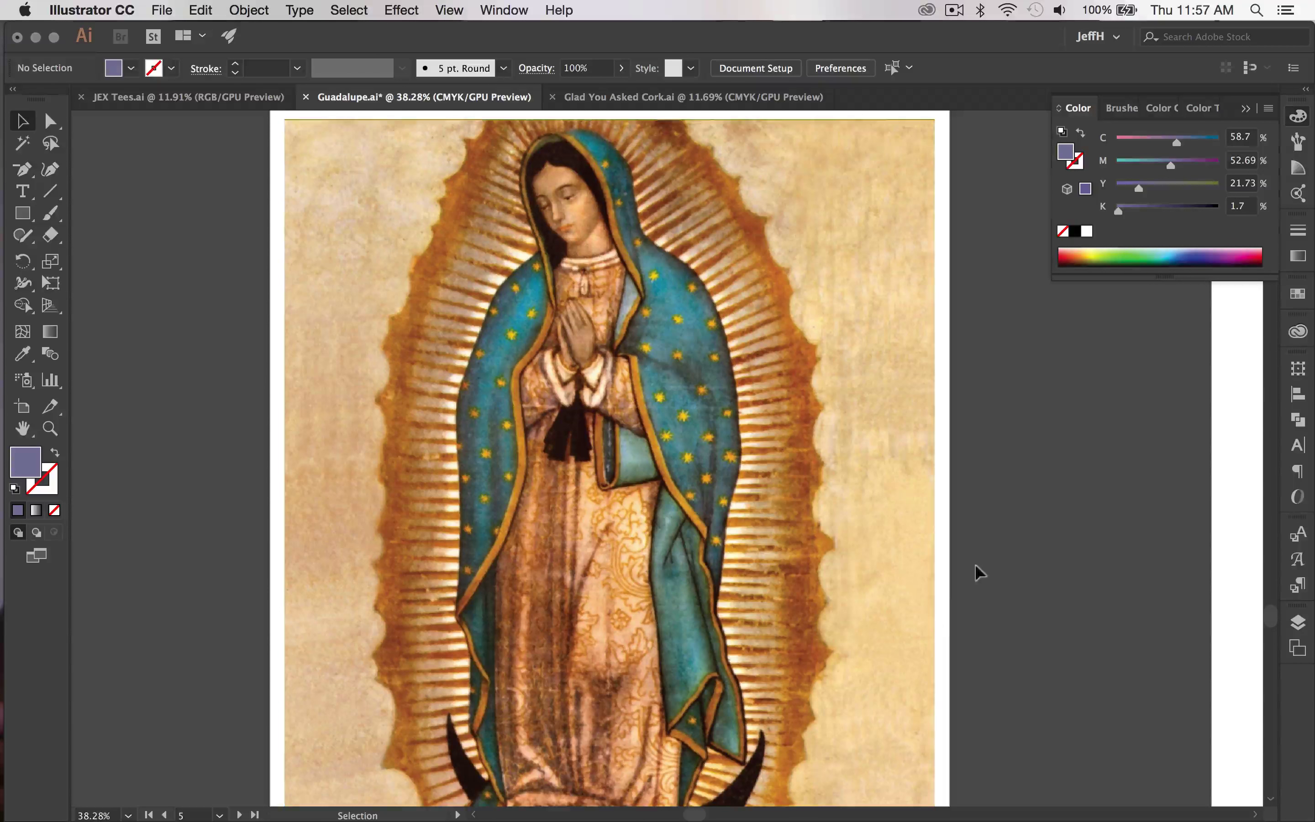
{"action": "scroll", "coordinate": [980, 562], "scroll_direction": "down", "scroll_amount": 2}
{"action": "scroll", "coordinate": [980, 562], "scroll_direction": "up", "scroll_amount": 2}
{"action": "scroll", "coordinate": [980, 562], "scroll_direction": "left", "scroll_amount": 2}
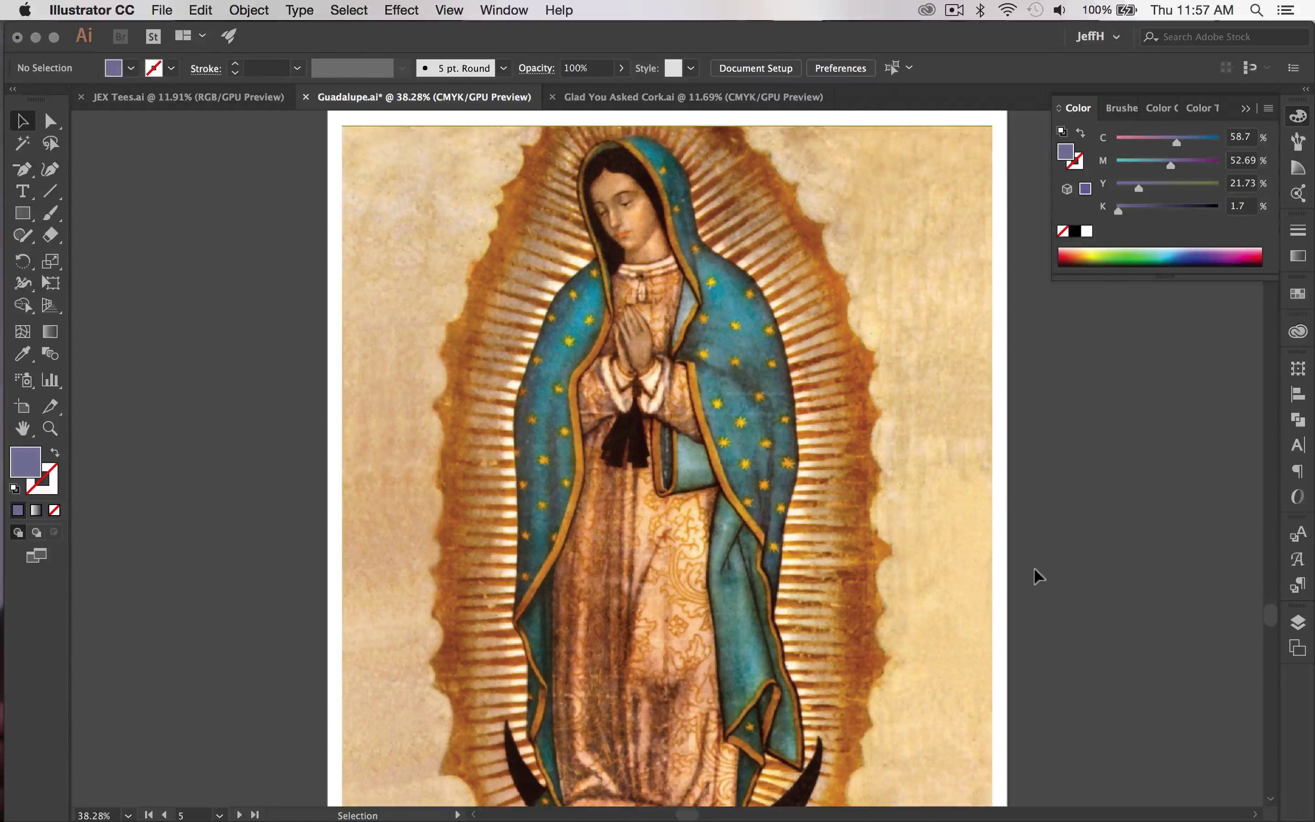
{"action": "scroll", "coordinate": [1034, 570], "scroll_direction": "down", "scroll_amount": 2}
{"action": "scroll", "coordinate": [1034, 570], "scroll_direction": "down", "scroll_amount": 1}
{"action": "scroll", "coordinate": [1028, 568], "scroll_direction": "right", "scroll_amount": 3}
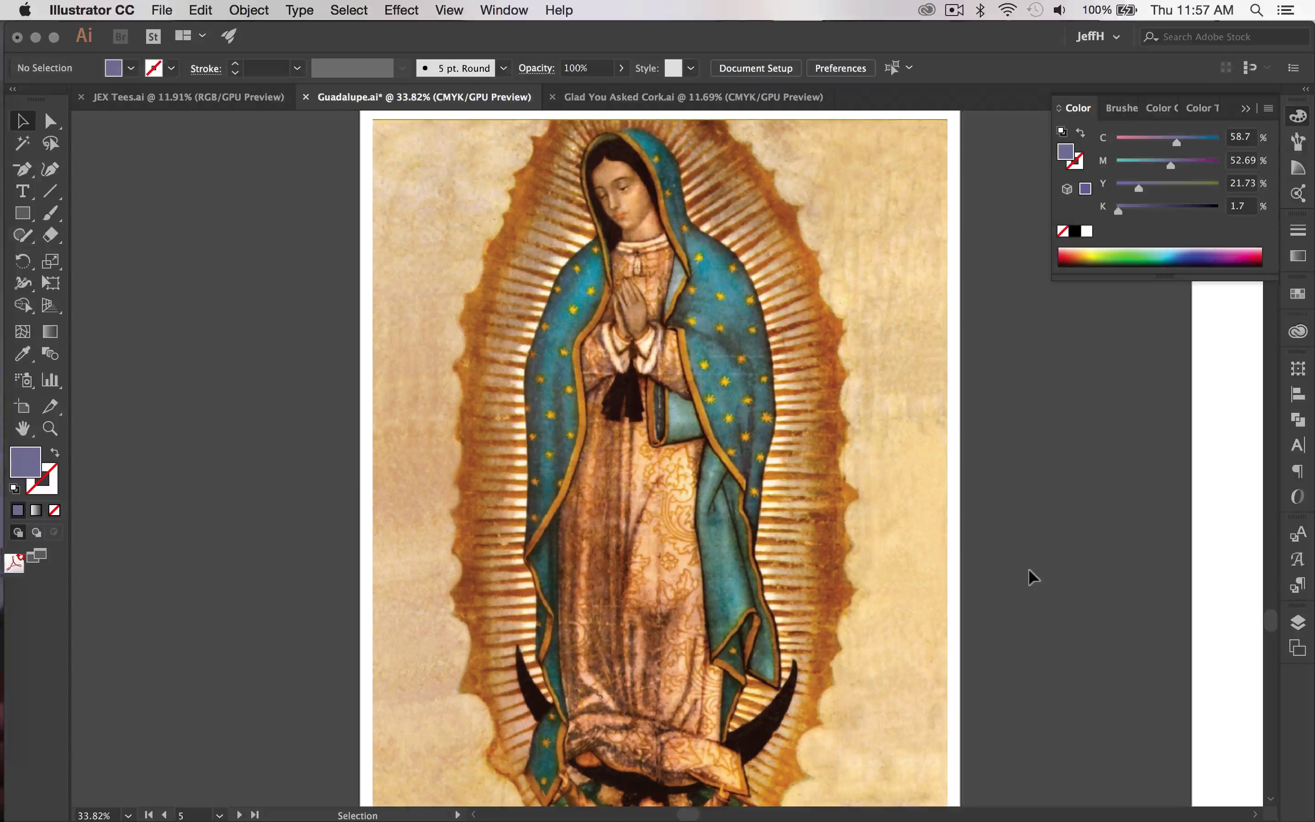
{"action": "scroll", "coordinate": [1029, 568], "scroll_direction": "down", "scroll_amount": 1}
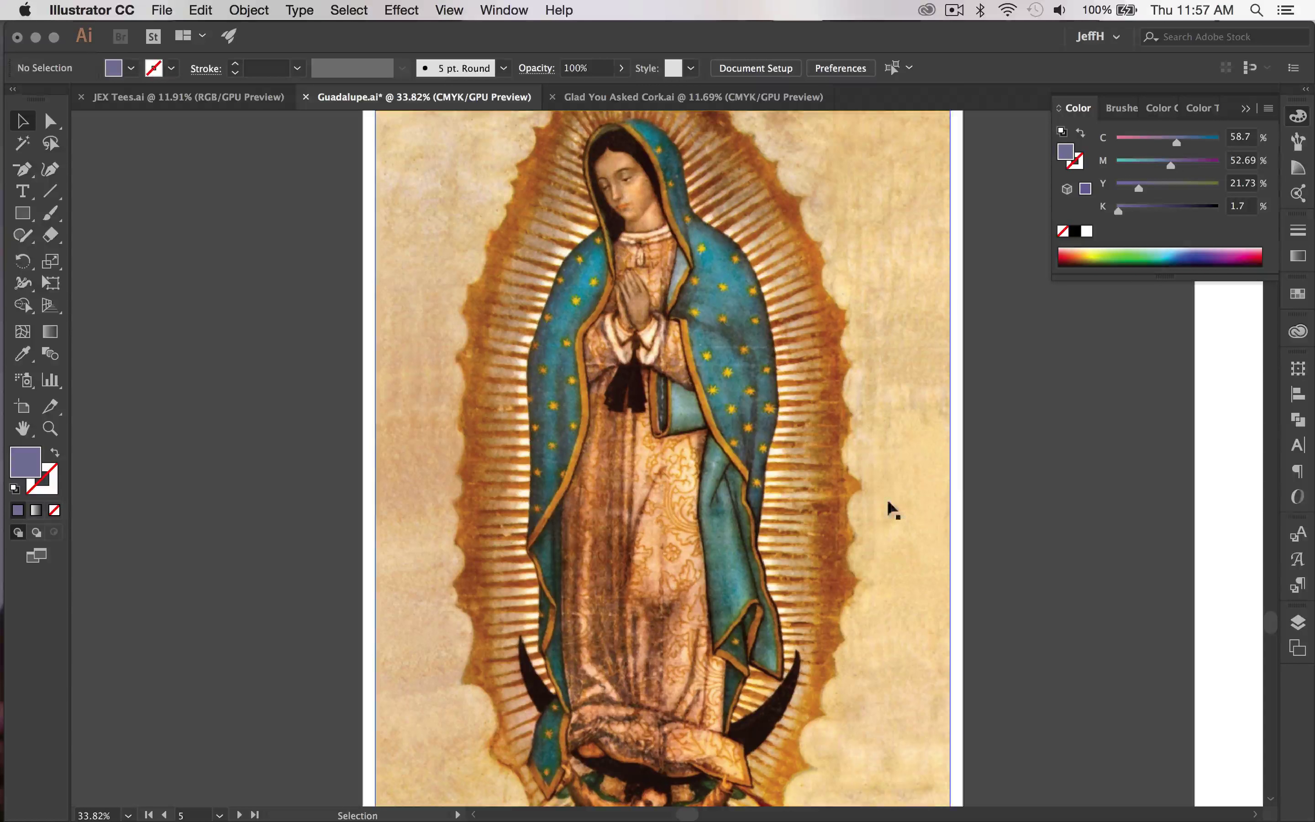
{"action": "scroll", "coordinate": [1026, 462], "scroll_direction": "down", "scroll_amount": 2}
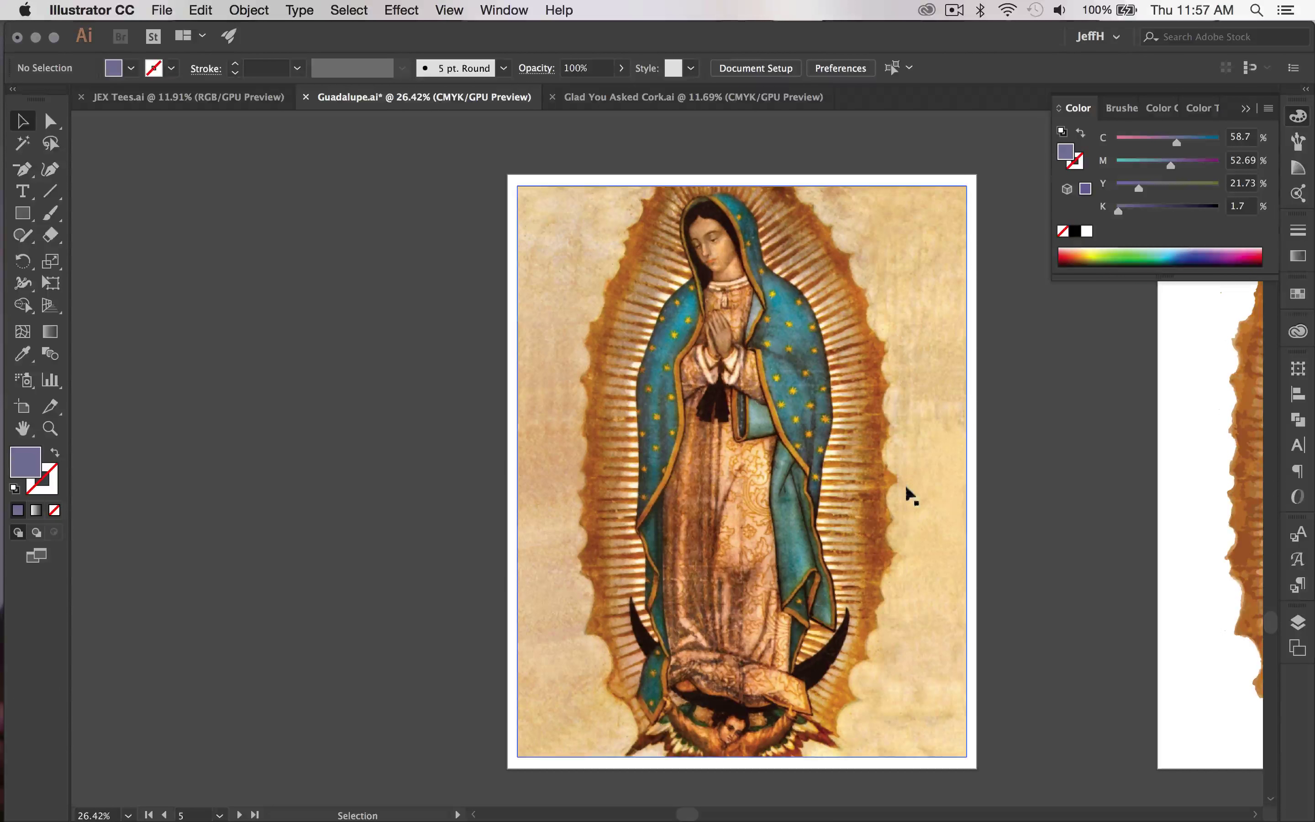
{"action": "scroll", "coordinate": [1051, 538], "scroll_direction": "up", "scroll_amount": 2}
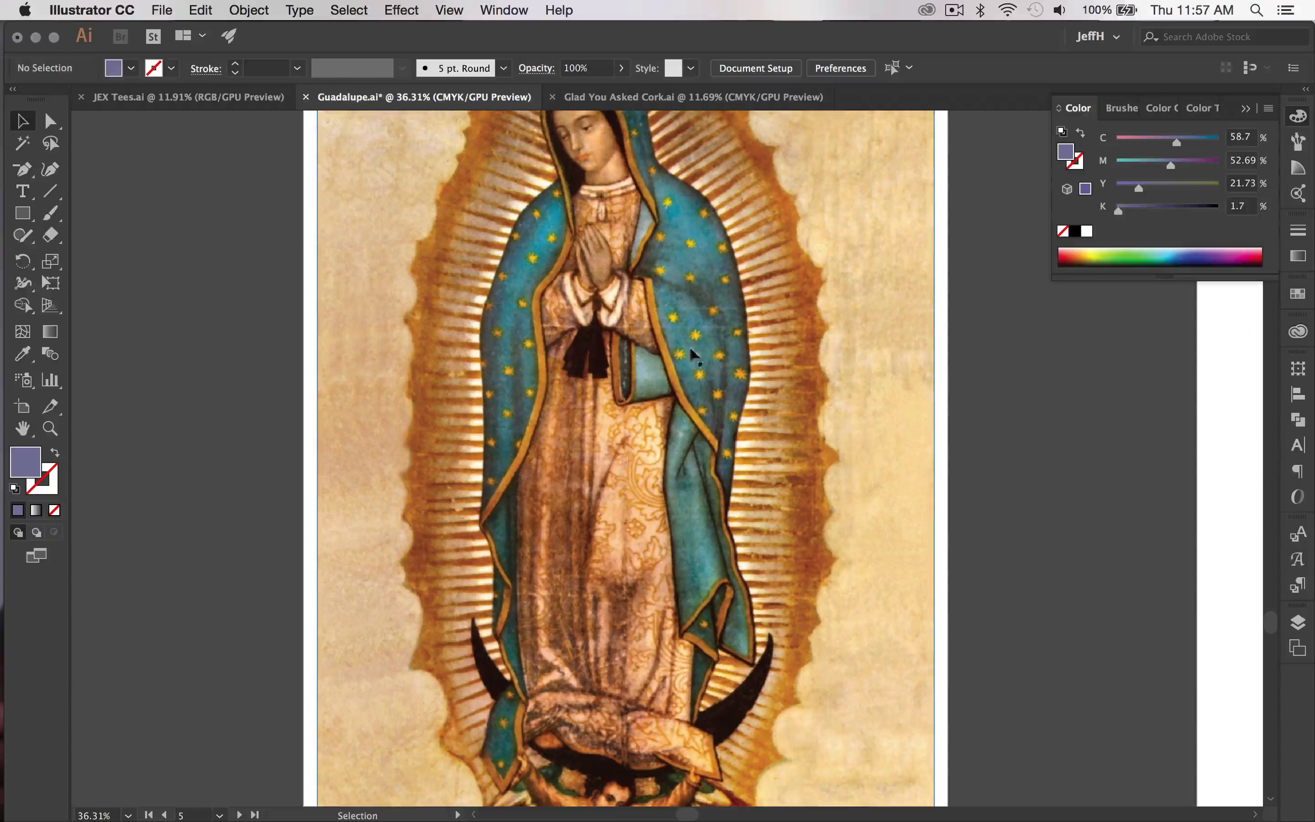
{"action": "scroll", "coordinate": [616, 360], "scroll_direction": "up", "scroll_amount": 5}
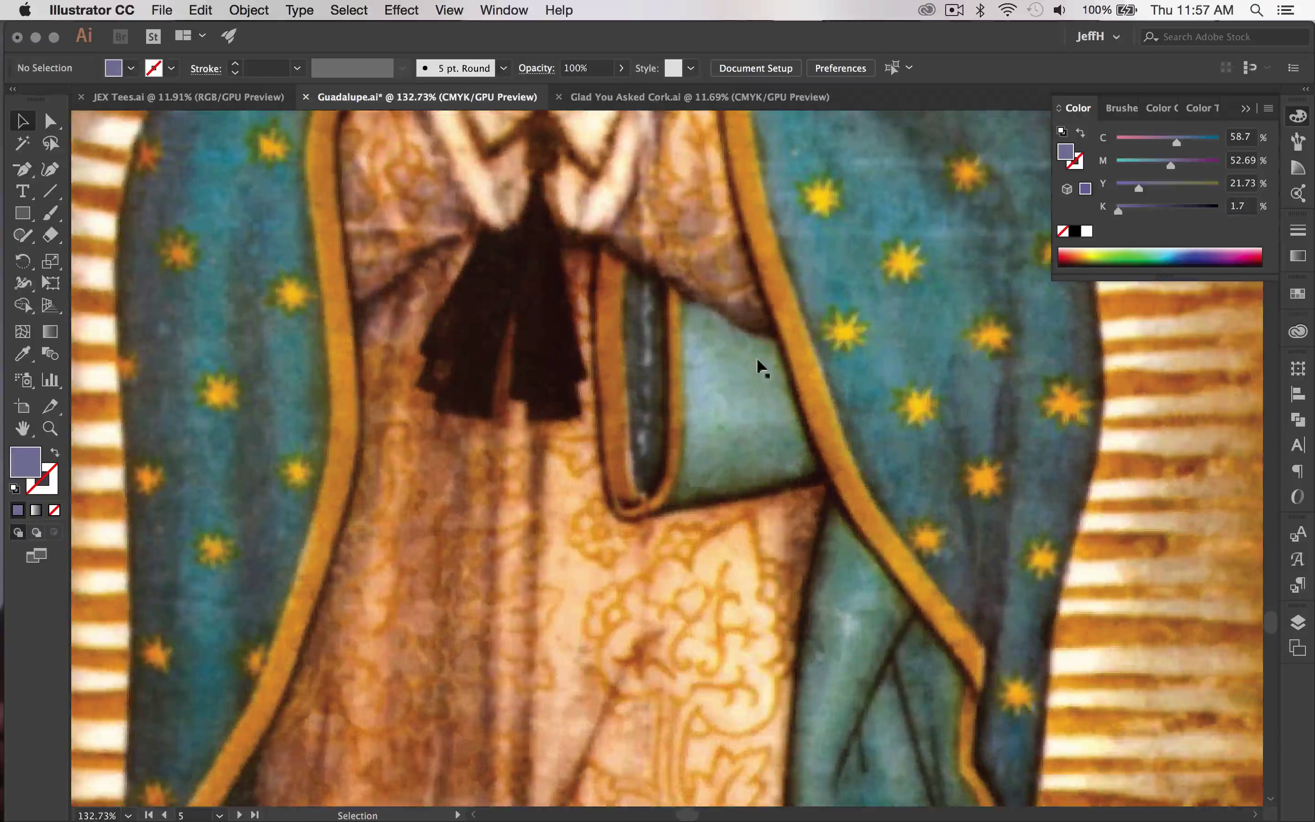
{"action": "scroll", "coordinate": [834, 378], "scroll_direction": "down", "scroll_amount": 6}
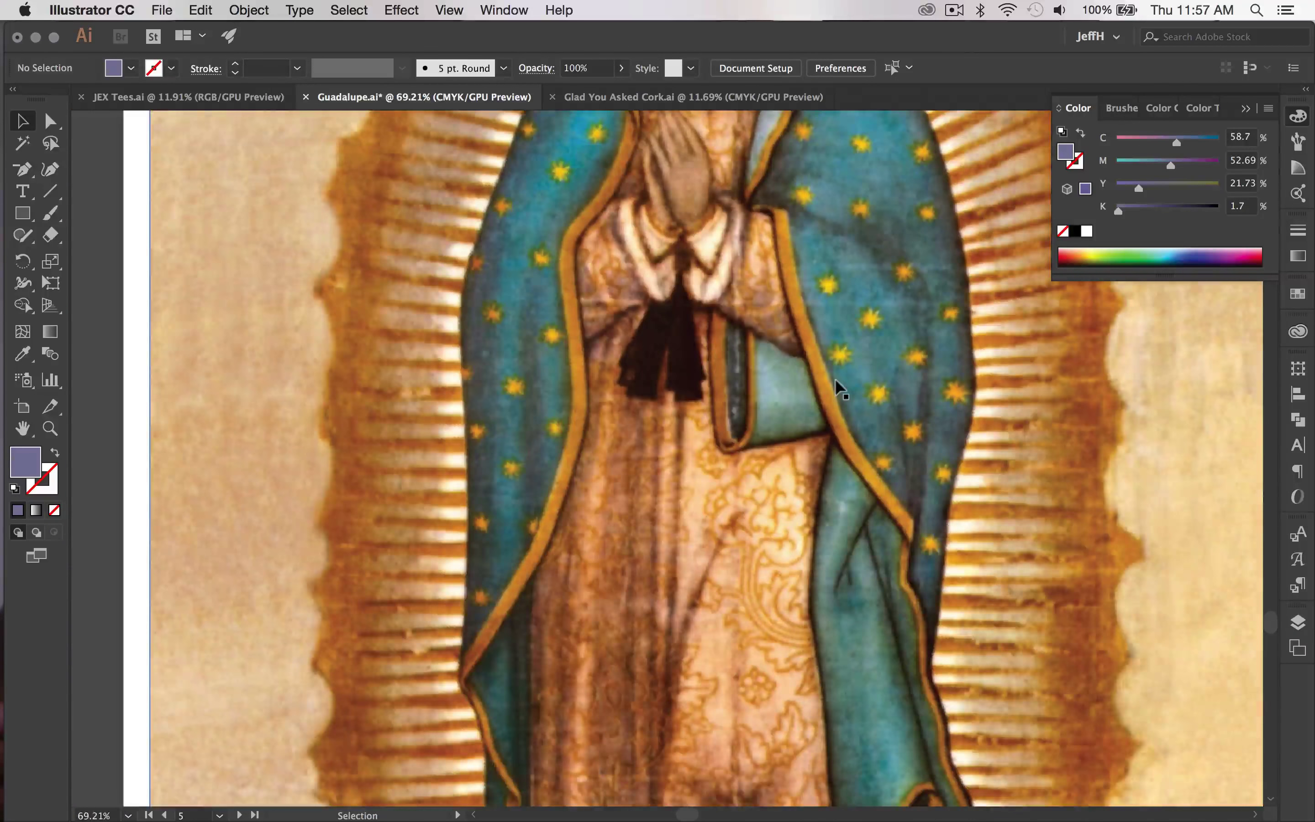
In the vector Guadalupe illustration, select the teal mantle shapes and then the yellow stars to inspect each color group.
{"action": "scroll", "coordinate": [834, 379], "scroll_direction": "right", "scroll_amount": 10}
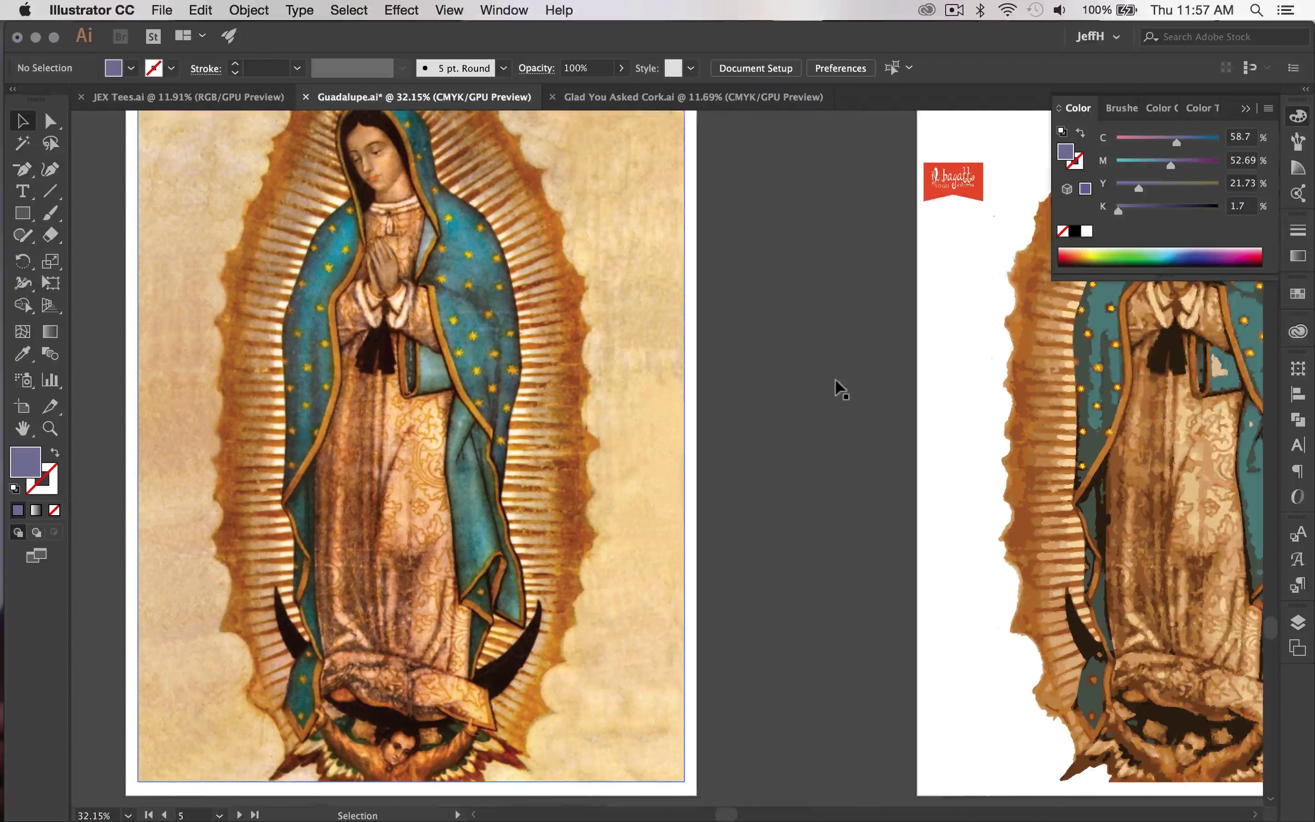
{"action": "scroll", "coordinate": [837, 387], "scroll_direction": "up", "scroll_amount": 4}
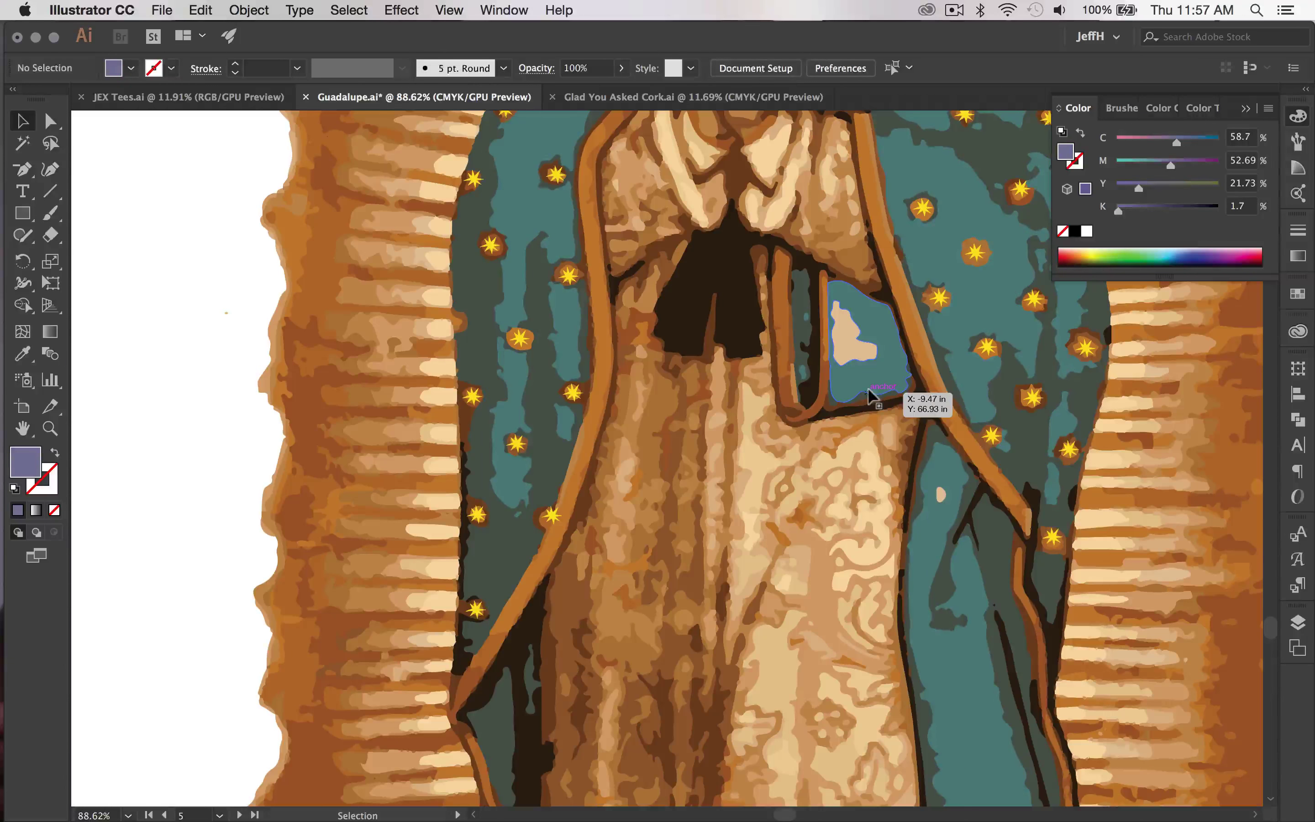
{"action": "left_click", "coordinate": [868, 394]}
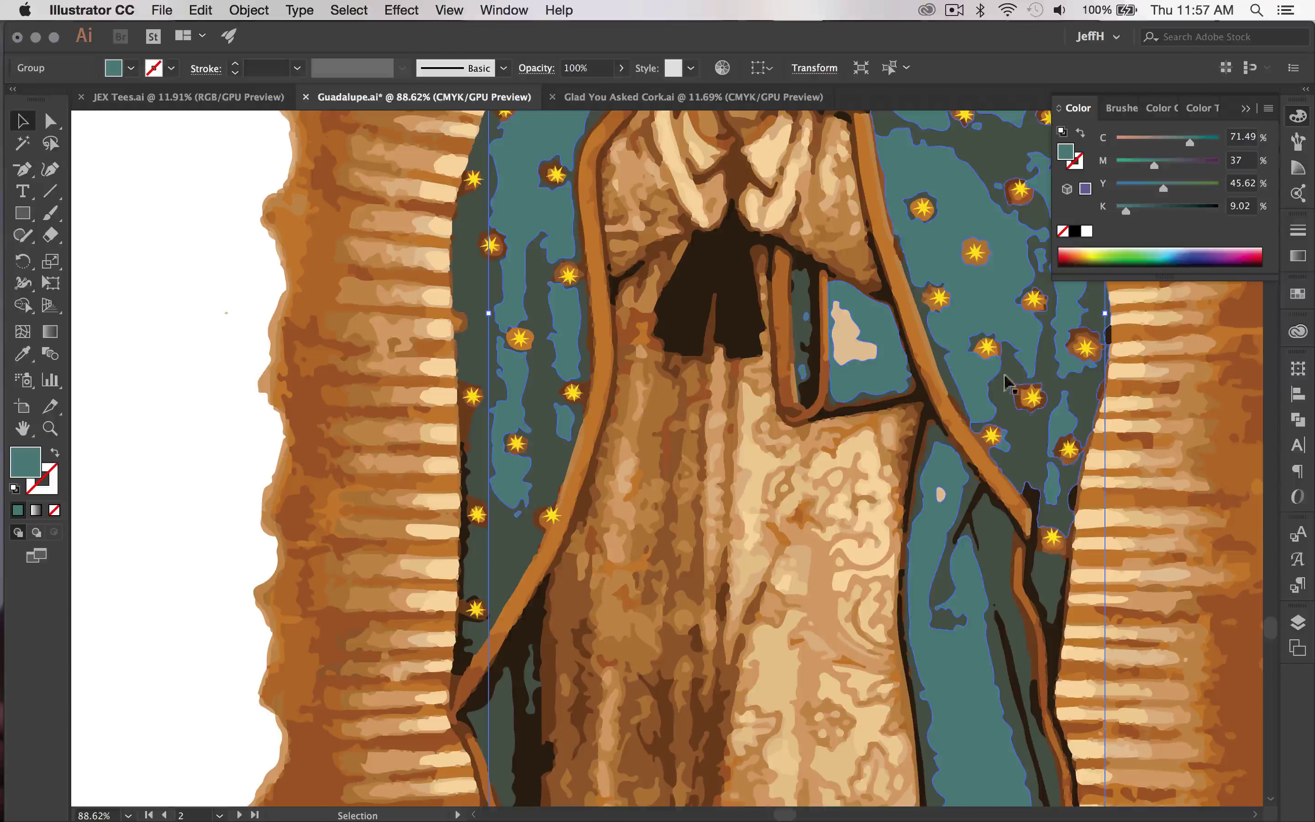
{"action": "left_click", "coordinate": [989, 348]}
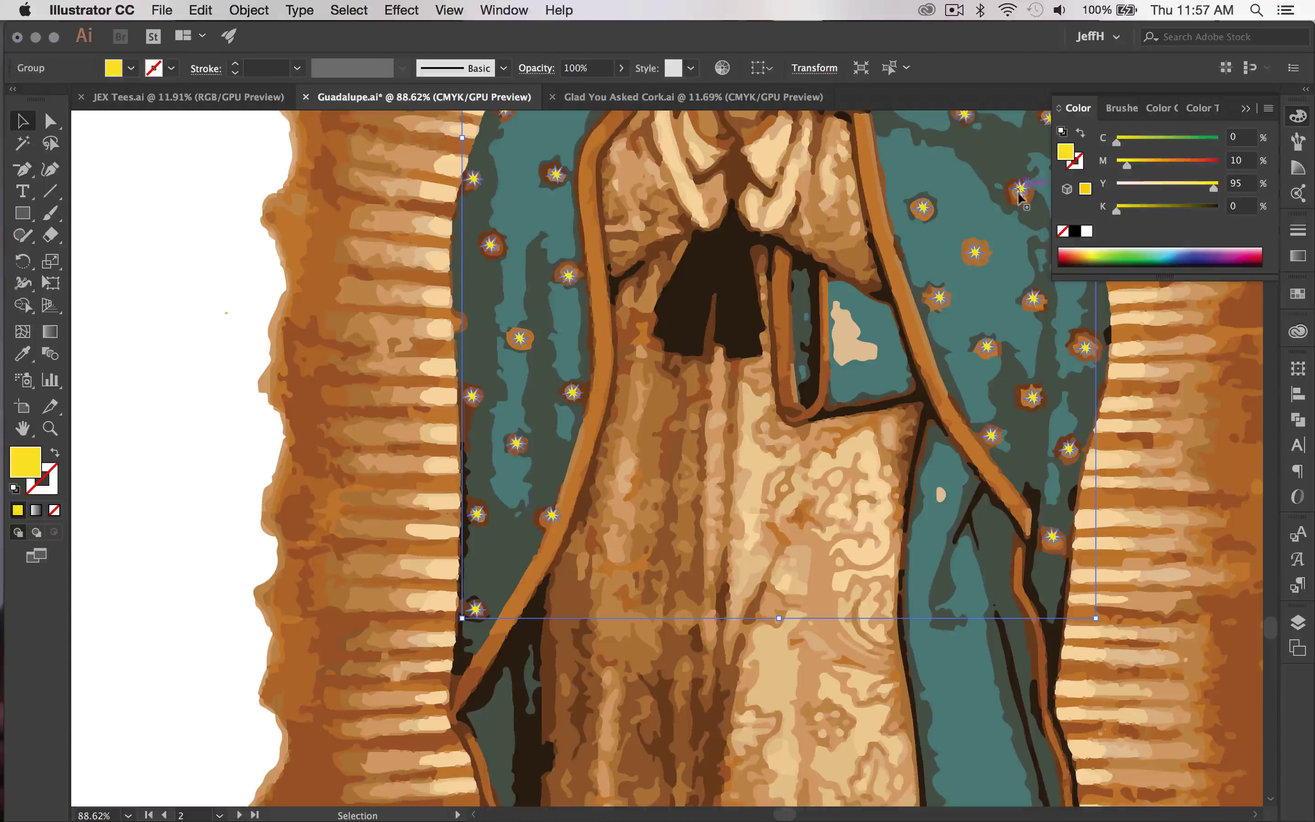
Compare the stars, rays and overall detail of the original Guadalupe image with the vector illustration.
{"action": "scroll", "coordinate": [1021, 195], "scroll_direction": "down", "scroll_amount": 3}
{"action": "scroll", "coordinate": [542, 333], "scroll_direction": "right", "scroll_amount": 10}
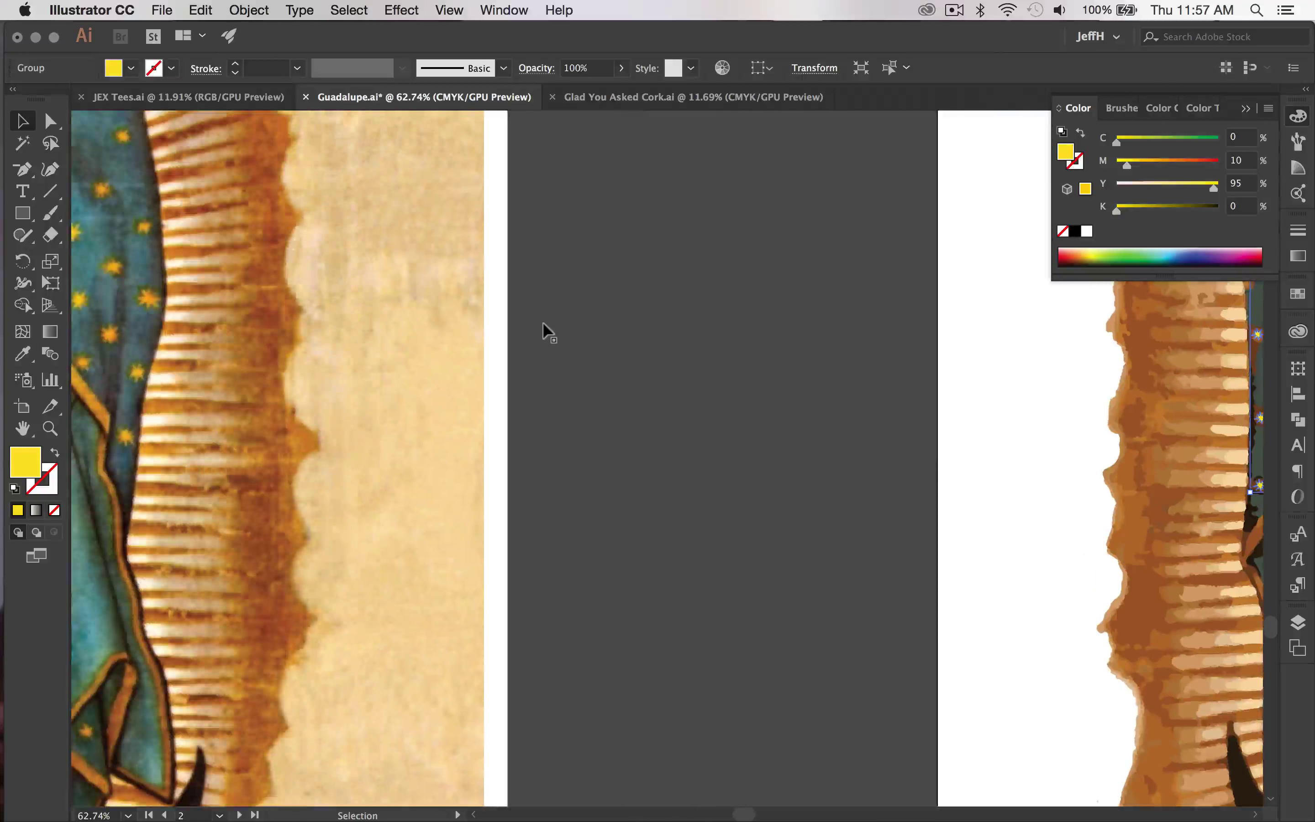
{"action": "scroll", "coordinate": [542, 326], "scroll_direction": "left", "scroll_amount": 8}
{"action": "scroll", "coordinate": [380, 266], "scroll_direction": "up", "scroll_amount": 3}
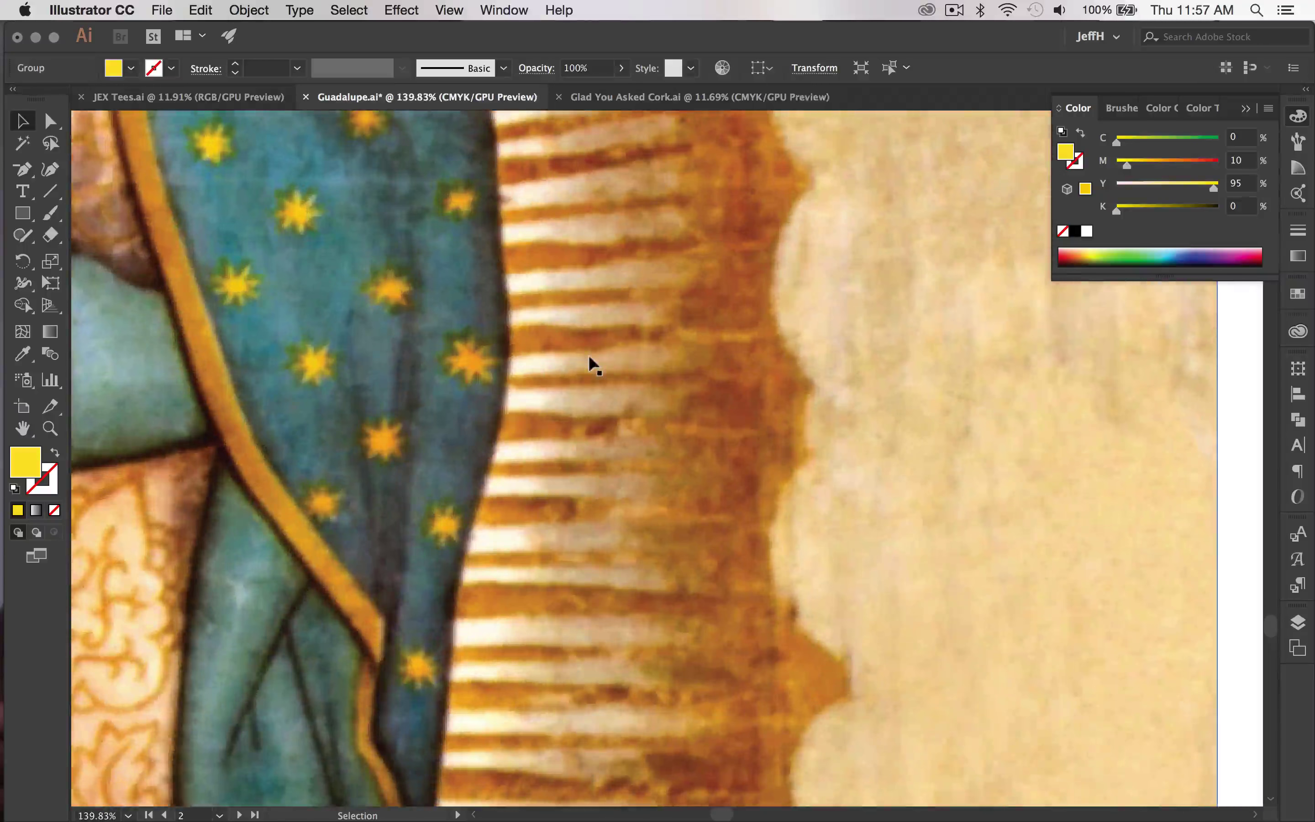
{"action": "scroll", "coordinate": [592, 364], "scroll_direction": "right", "scroll_amount": 15}
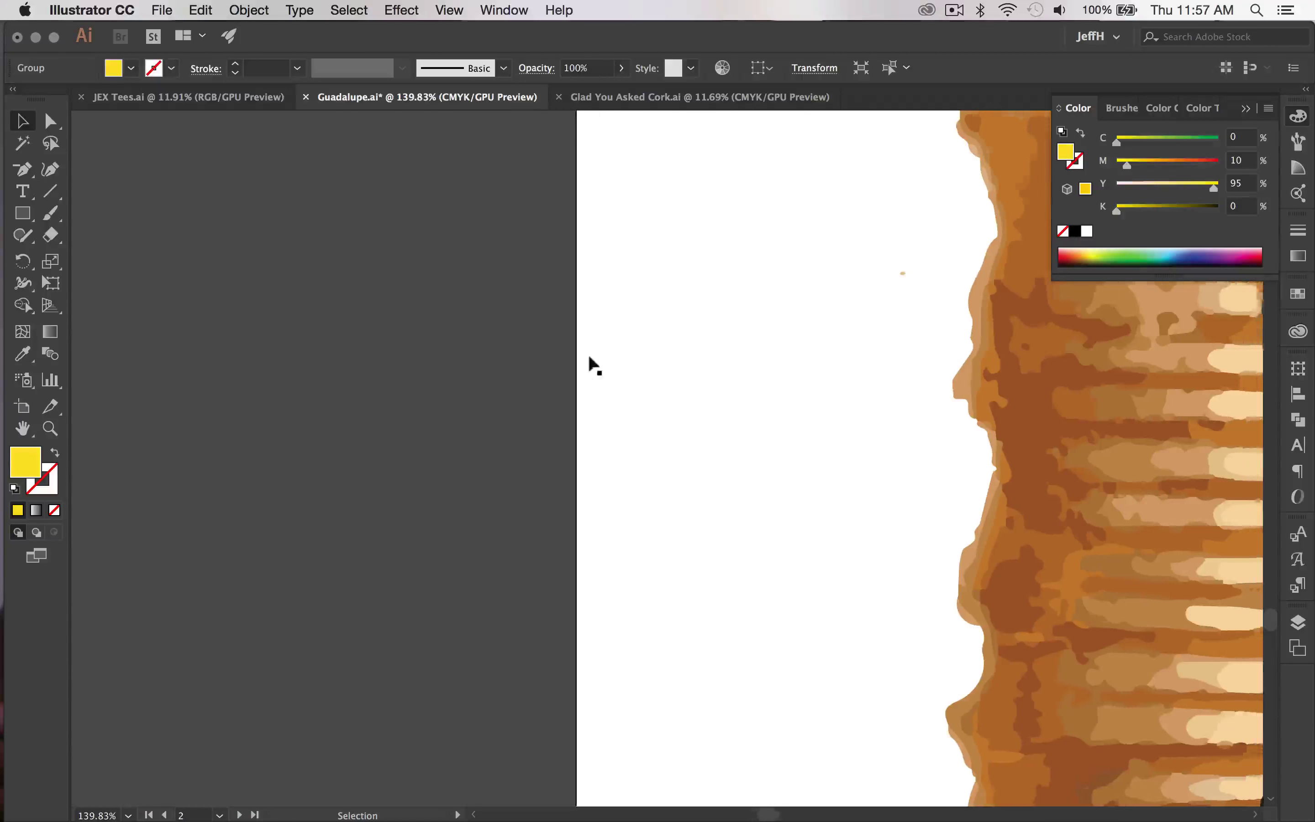
{"action": "scroll", "coordinate": [589, 357], "scroll_direction": "right", "scroll_amount": 15}
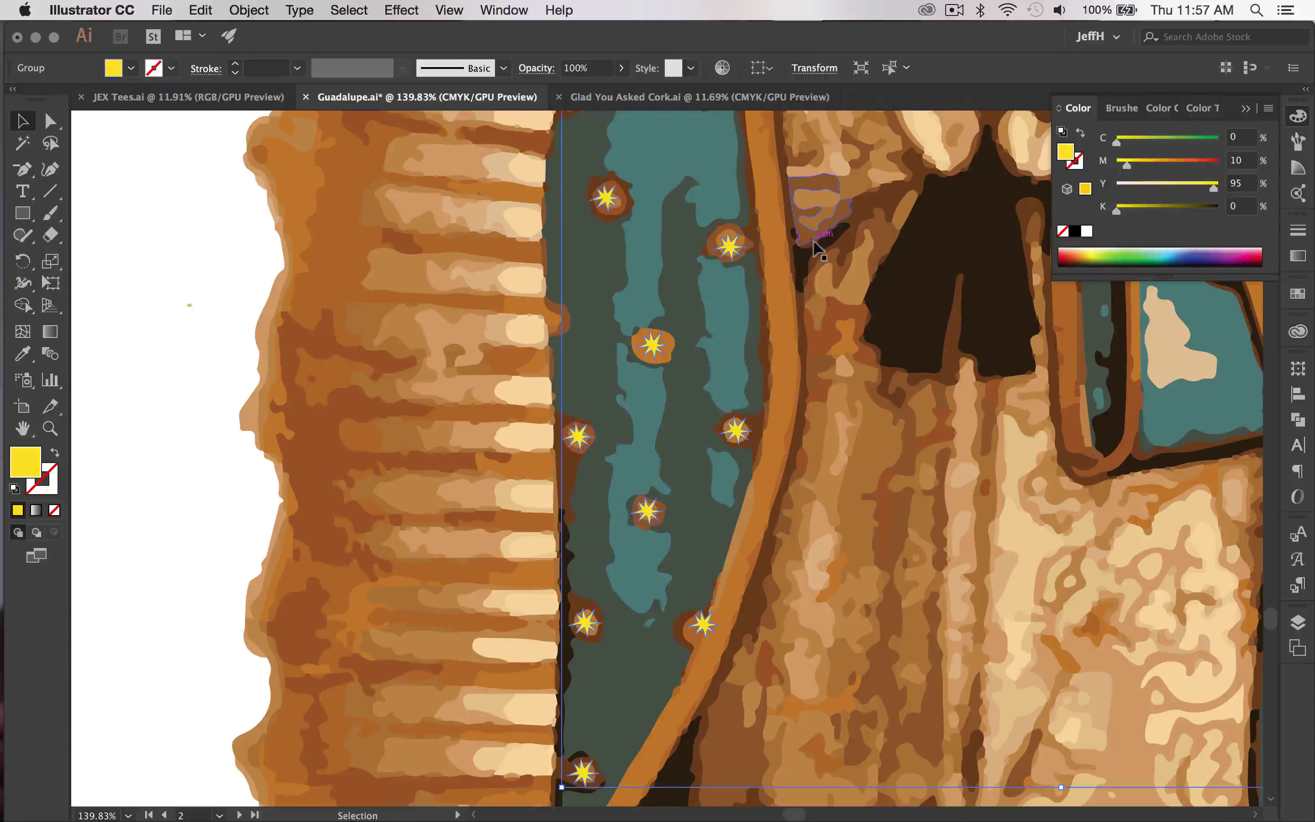
{"action": "scroll", "coordinate": [768, 265], "scroll_direction": "down", "scroll_amount": 8}
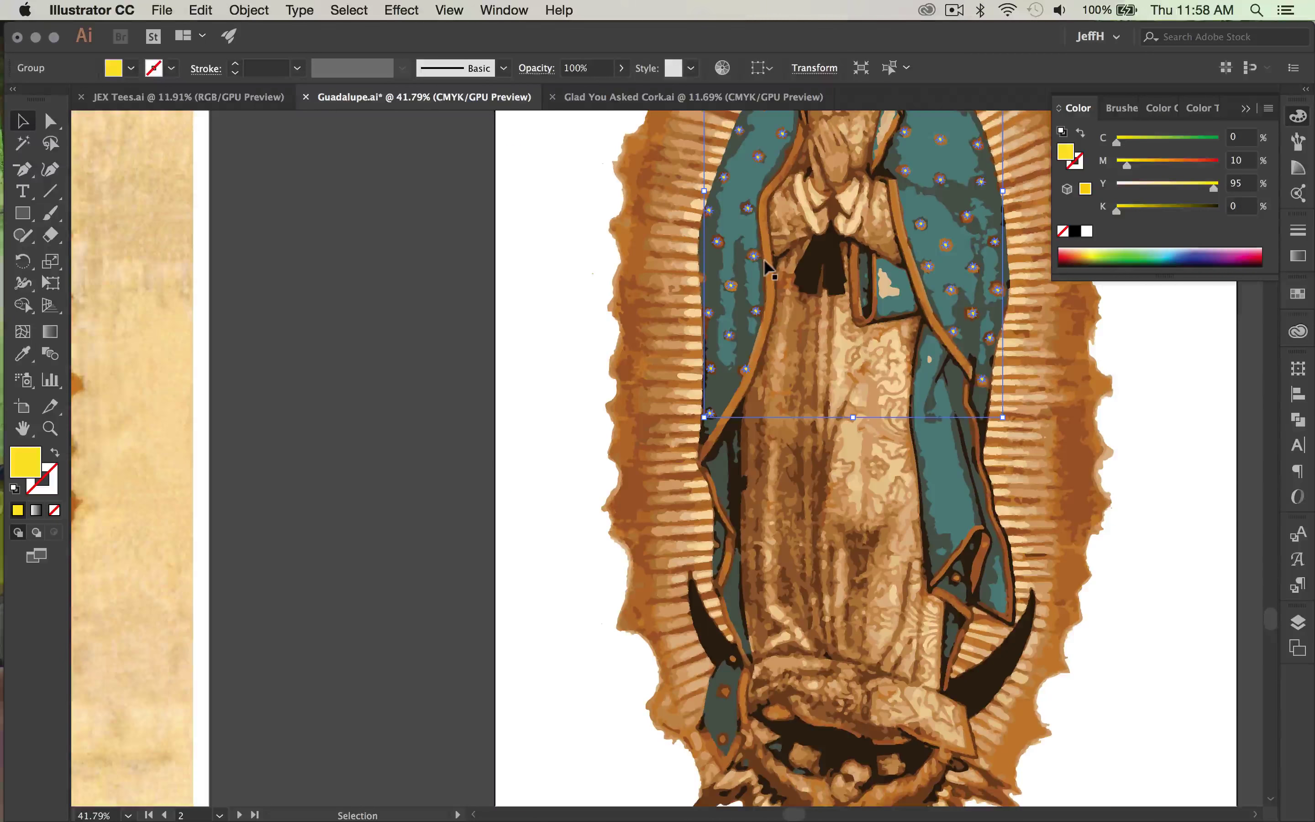
{"action": "scroll", "coordinate": [769, 265], "scroll_direction": "down", "scroll_amount": 4}
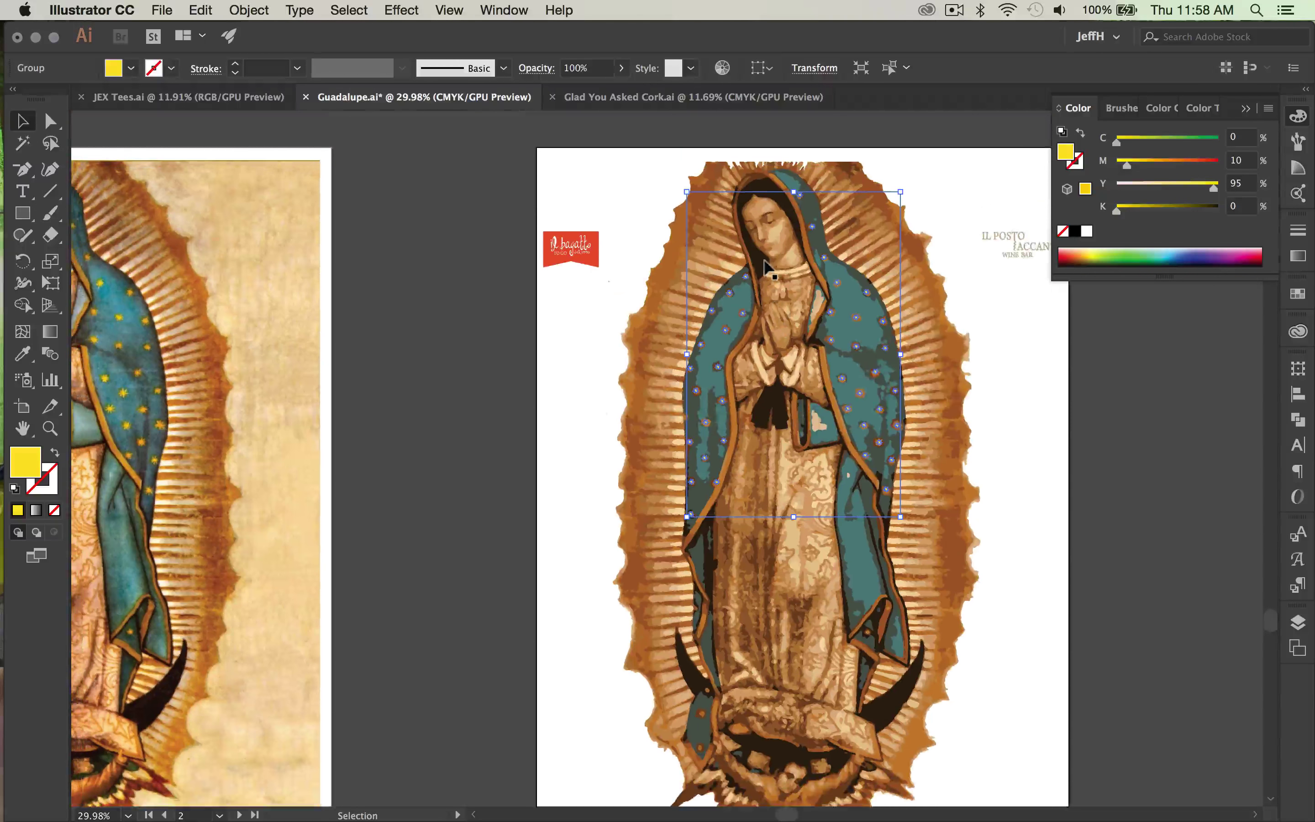
{"action": "scroll", "coordinate": [764, 265], "scroll_direction": "down", "scroll_amount": 2}
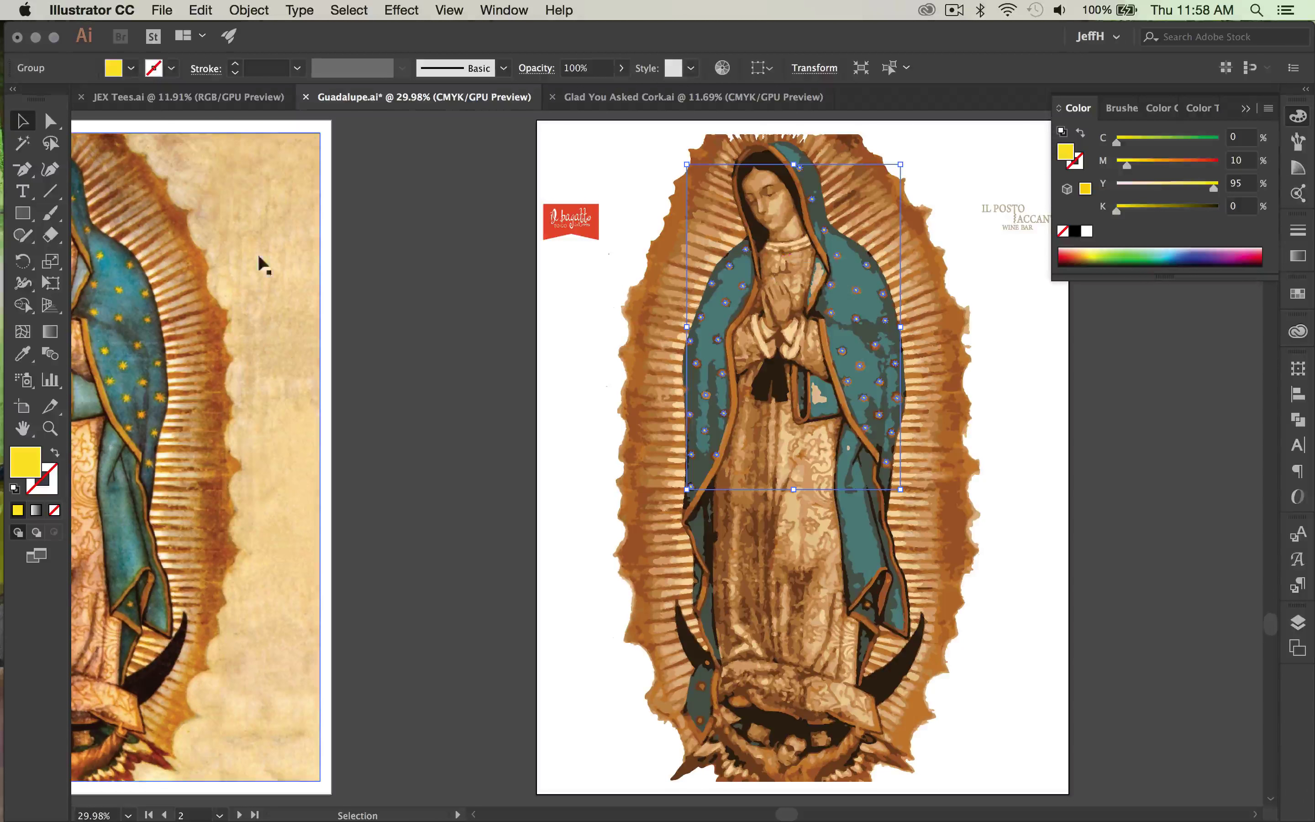
Switch to Chrome and browse the fashion photos on nyembroiderystudio.com.
{"action": "mouse_move", "coordinate": [3, 305]}
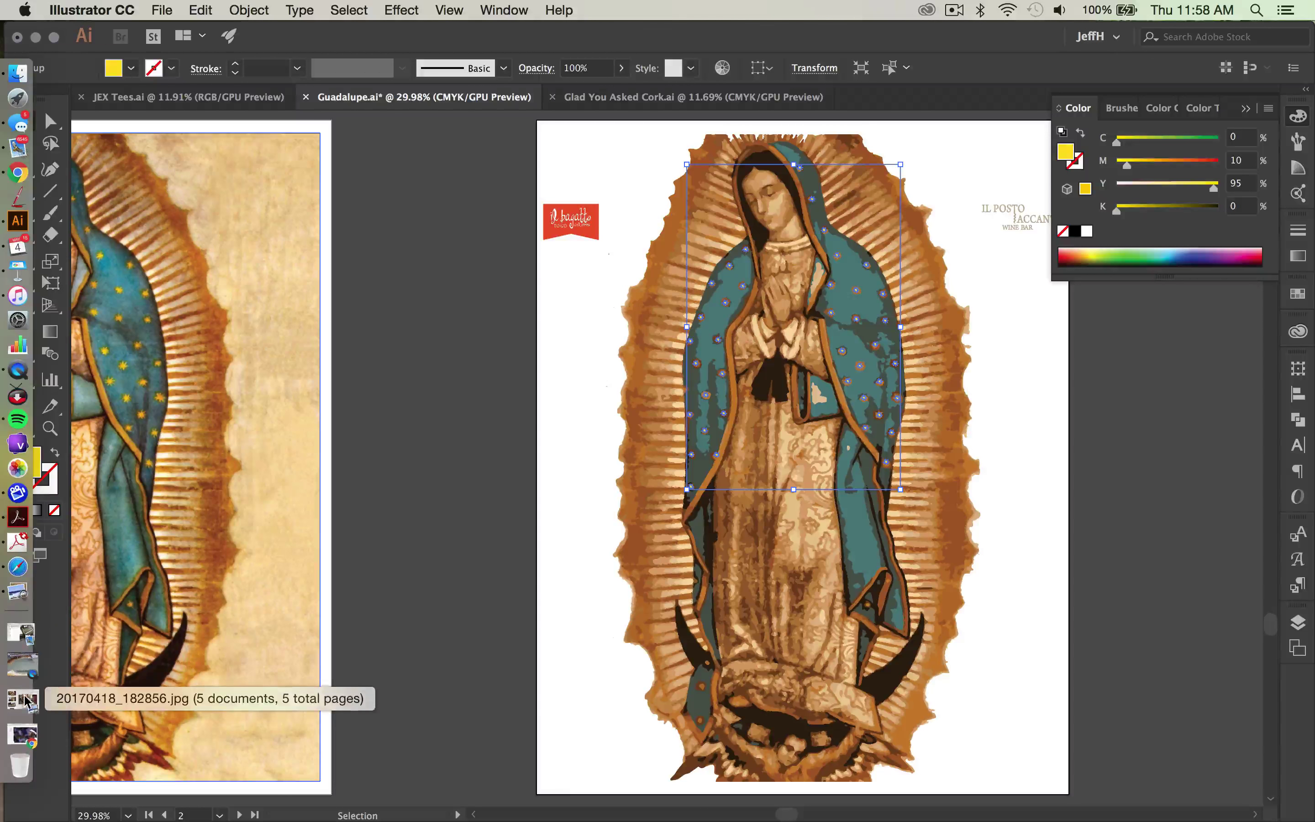
{"action": "left_click", "coordinate": [22, 720]}
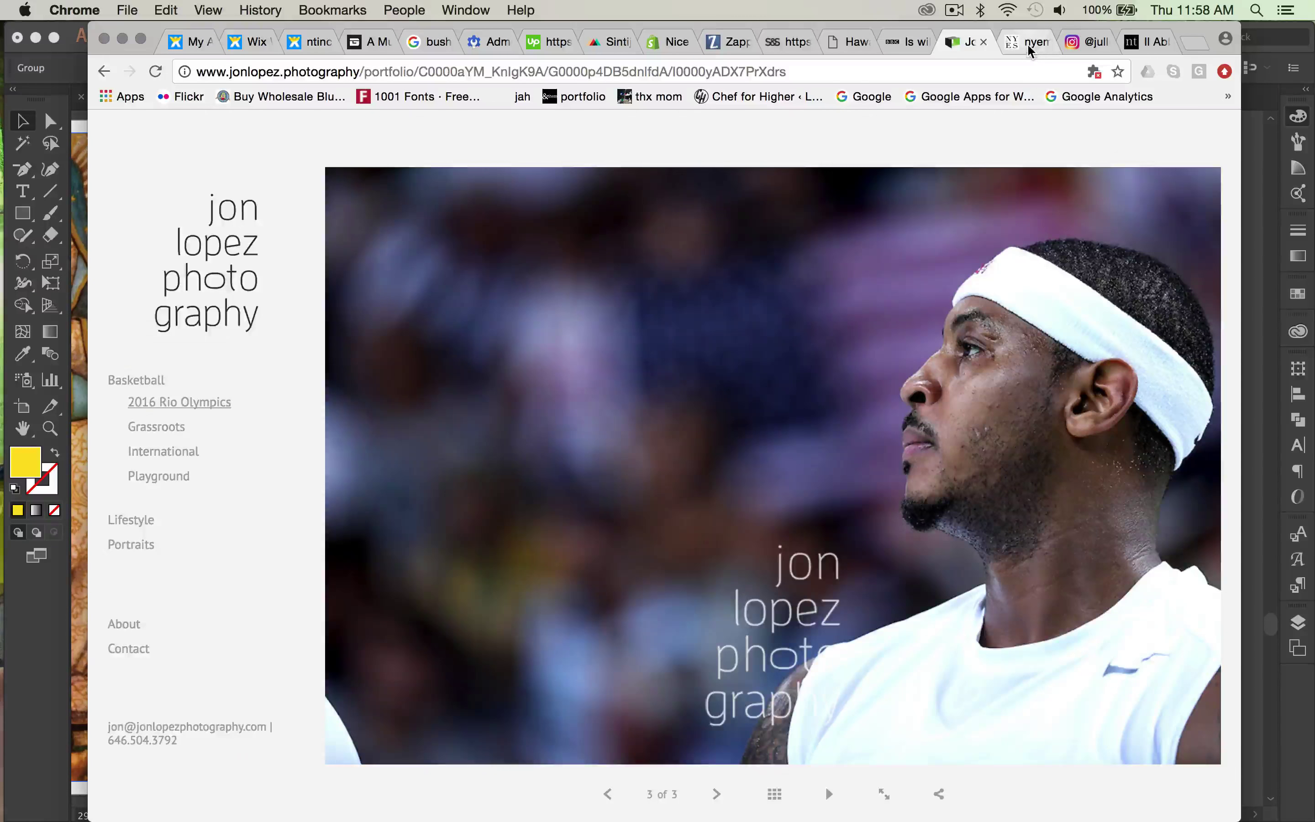
{"action": "left_click", "coordinate": [1027, 43]}
{"action": "scroll", "coordinate": [883, 373], "scroll_direction": "down", "scroll_amount": 4}
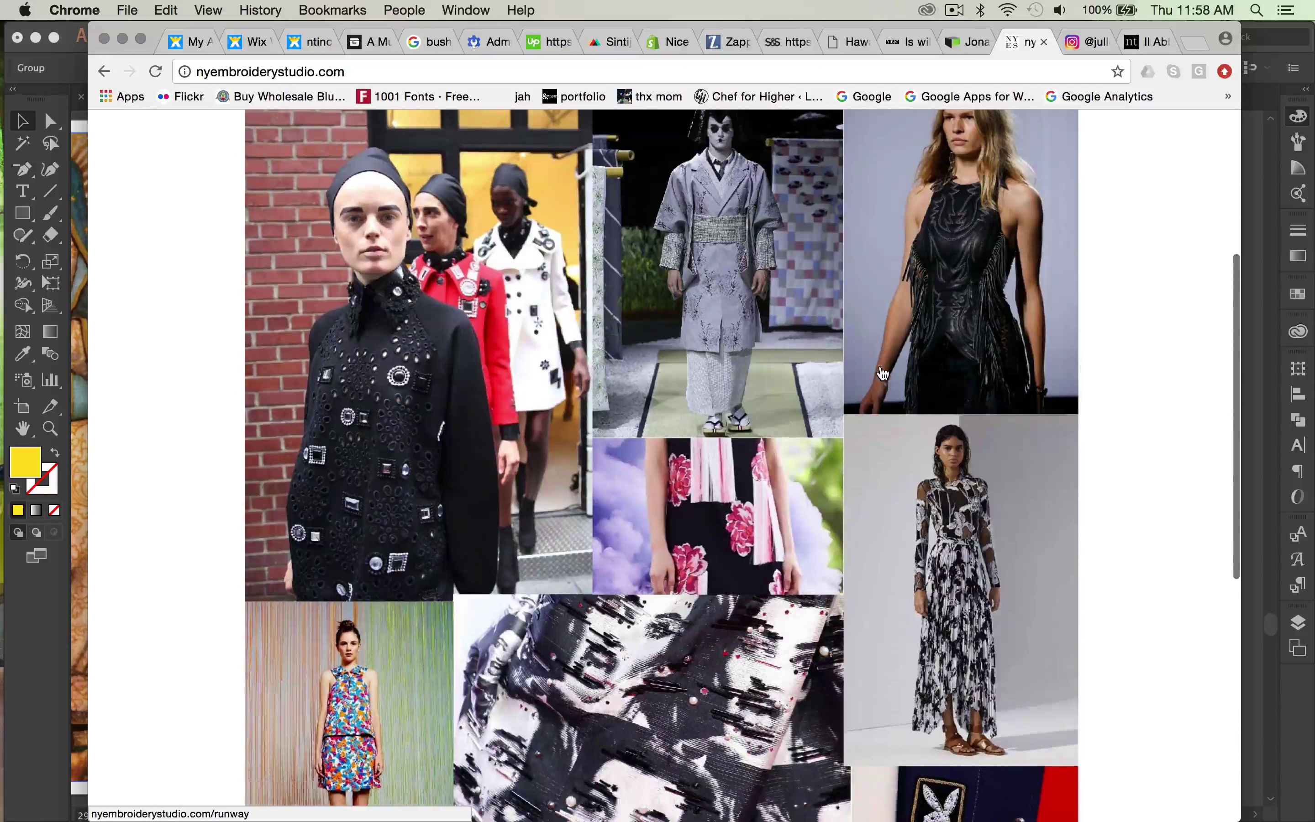
Look over the embellished runway garments in the photo grid on nyembroiderystudio.com.
{"action": "scroll", "coordinate": [882, 373], "scroll_direction": "up", "scroll_amount": 4}
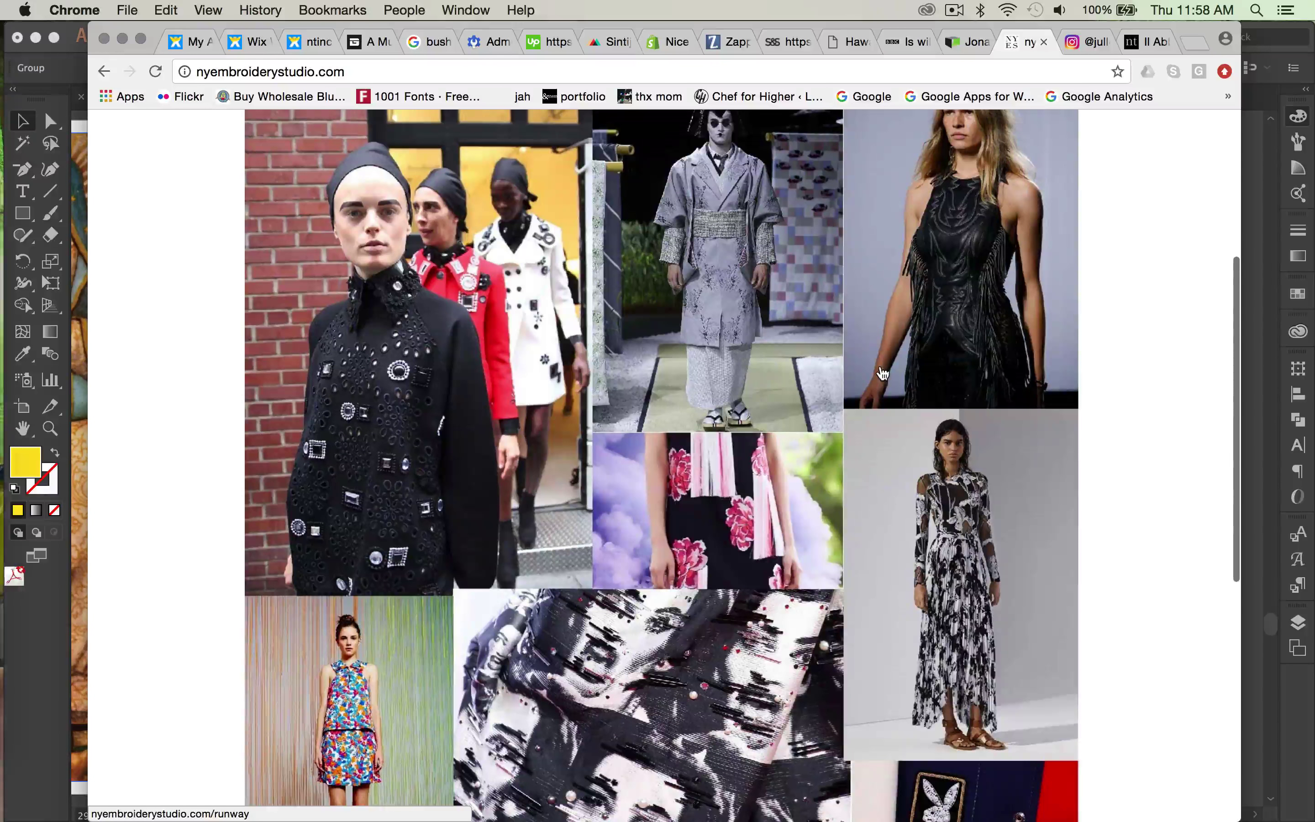
{"action": "scroll", "coordinate": [882, 373], "scroll_direction": "down", "scroll_amount": 1}
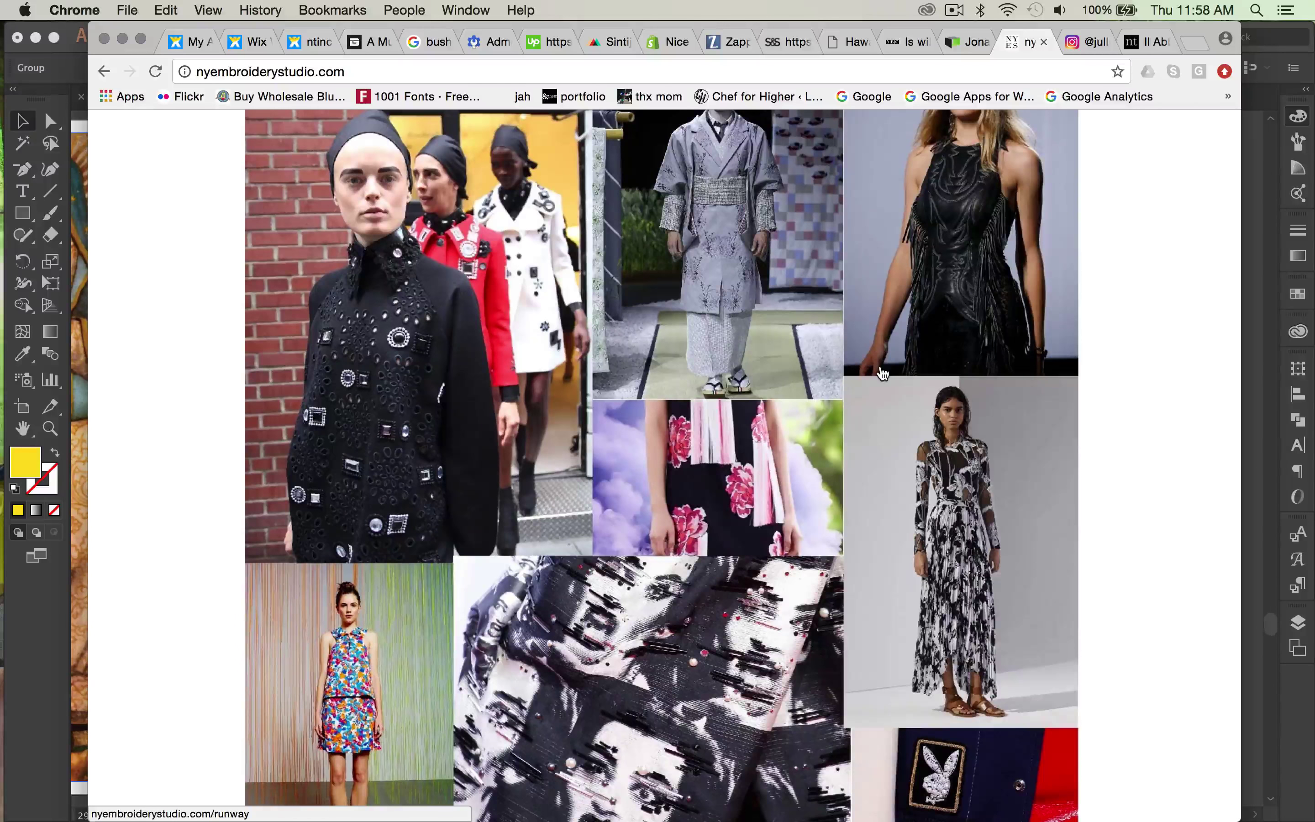
{"action": "scroll", "coordinate": [882, 373], "scroll_direction": "down", "scroll_amount": 1}
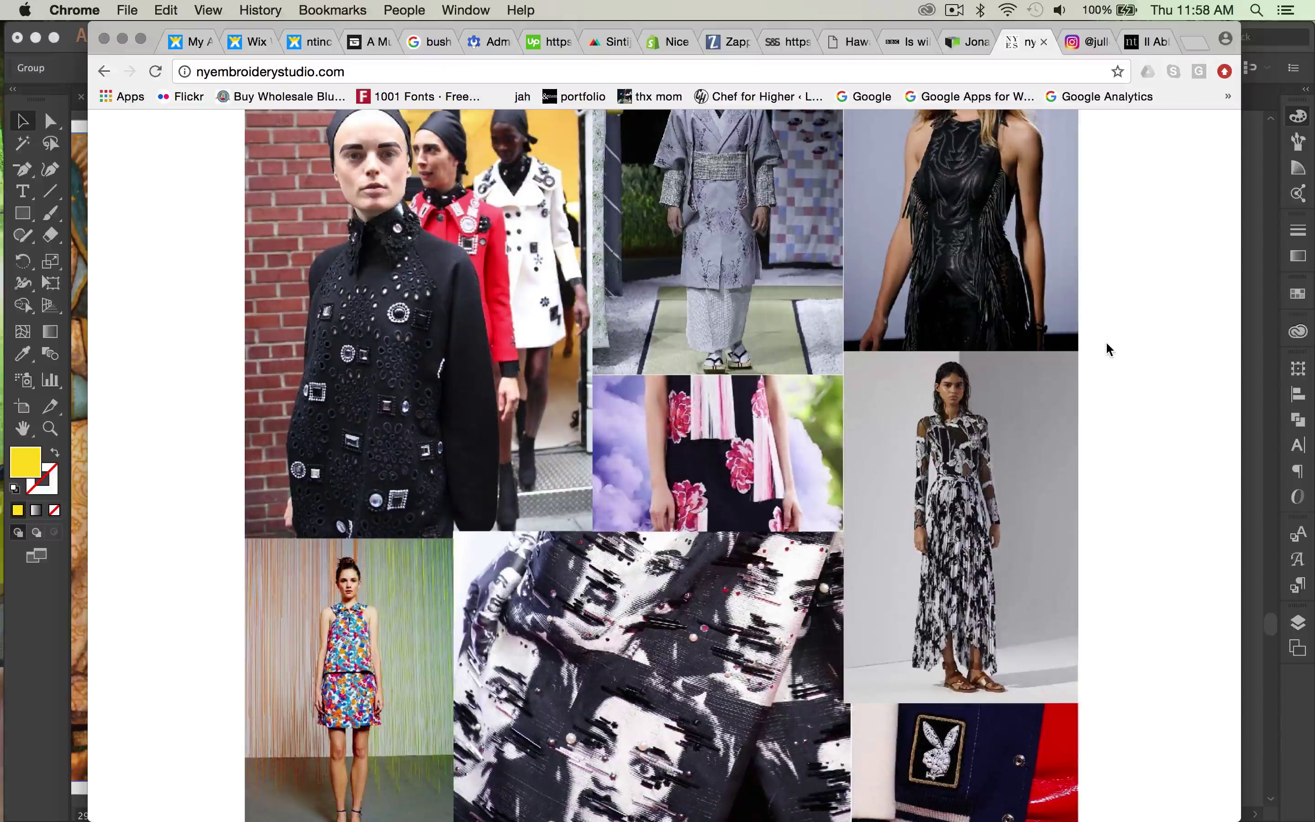
Switch to Preview and view the two thread spool photos and the Tajima machine photo 20170421_113206.jpg.
{"action": "mouse_move", "coordinate": [5, 536]}
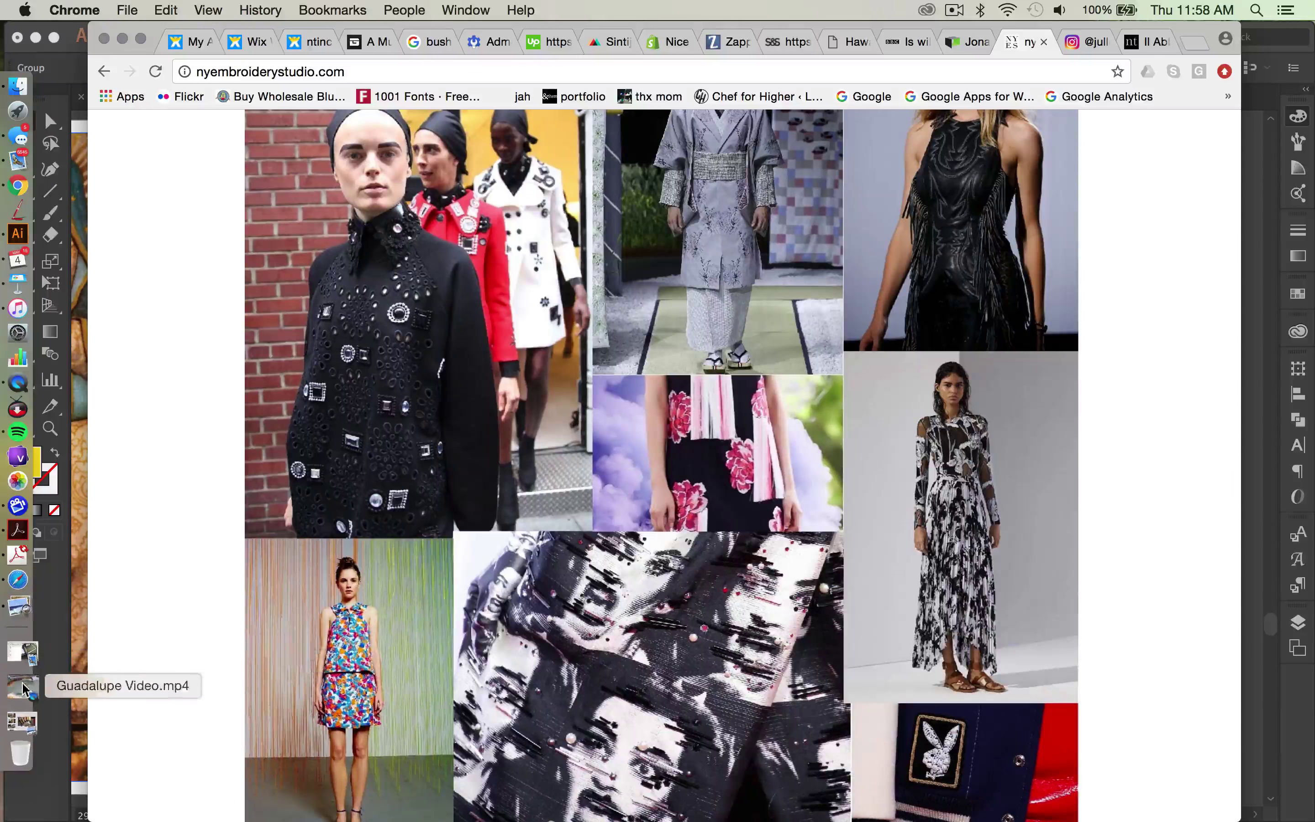
{"action": "left_click", "coordinate": [23, 708]}
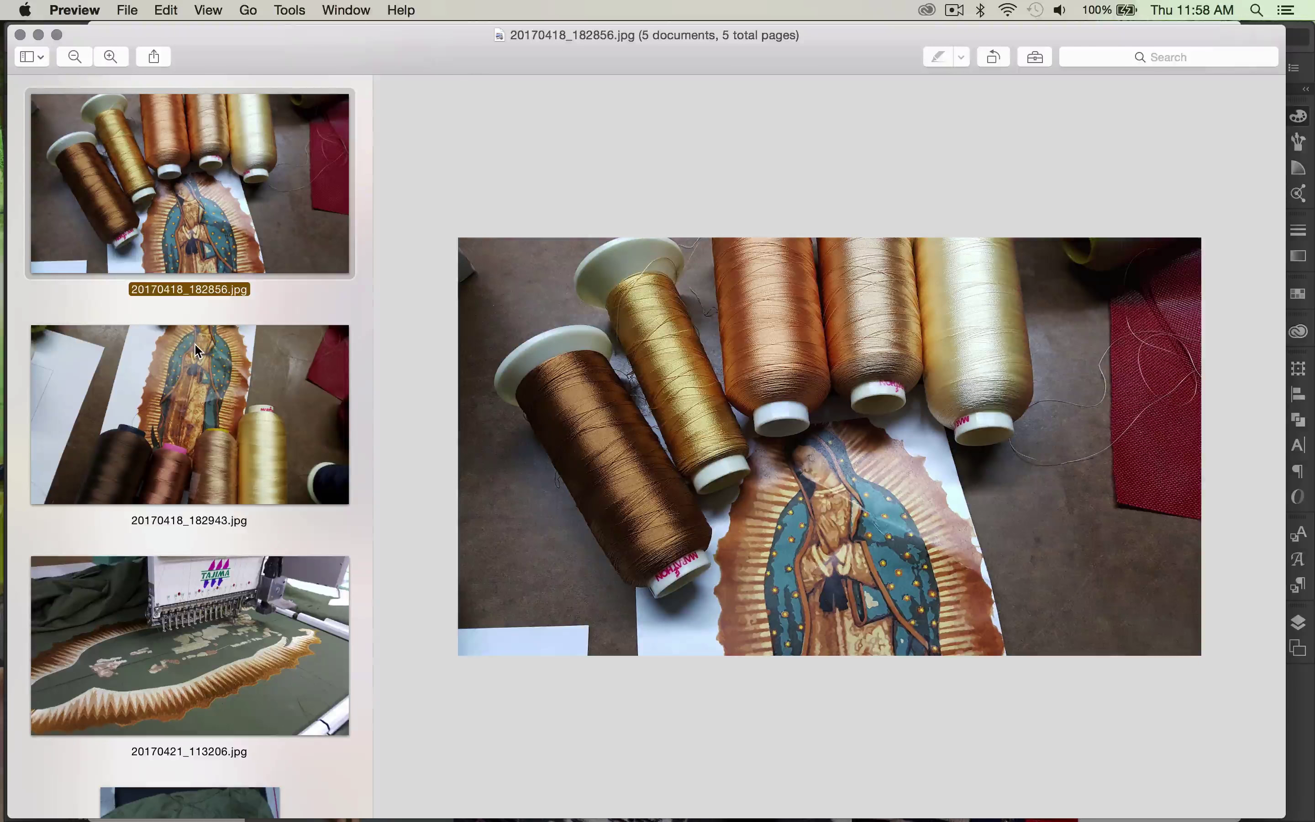
{"action": "scroll", "coordinate": [217, 305], "scroll_direction": "up", "scroll_amount": 2}
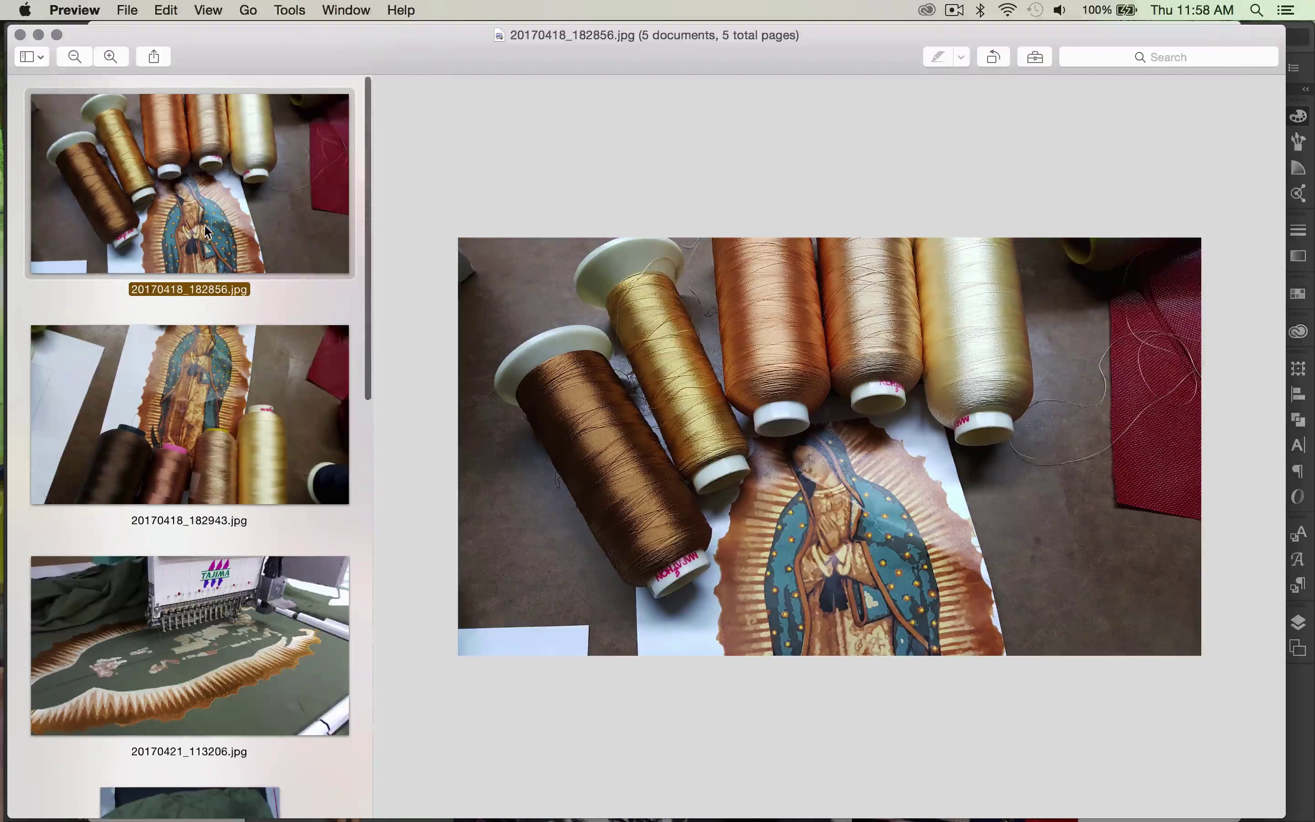
{"action": "left_click", "coordinate": [235, 380]}
{"action": "scroll", "coordinate": [235, 379], "scroll_direction": "down", "scroll_amount": 2}
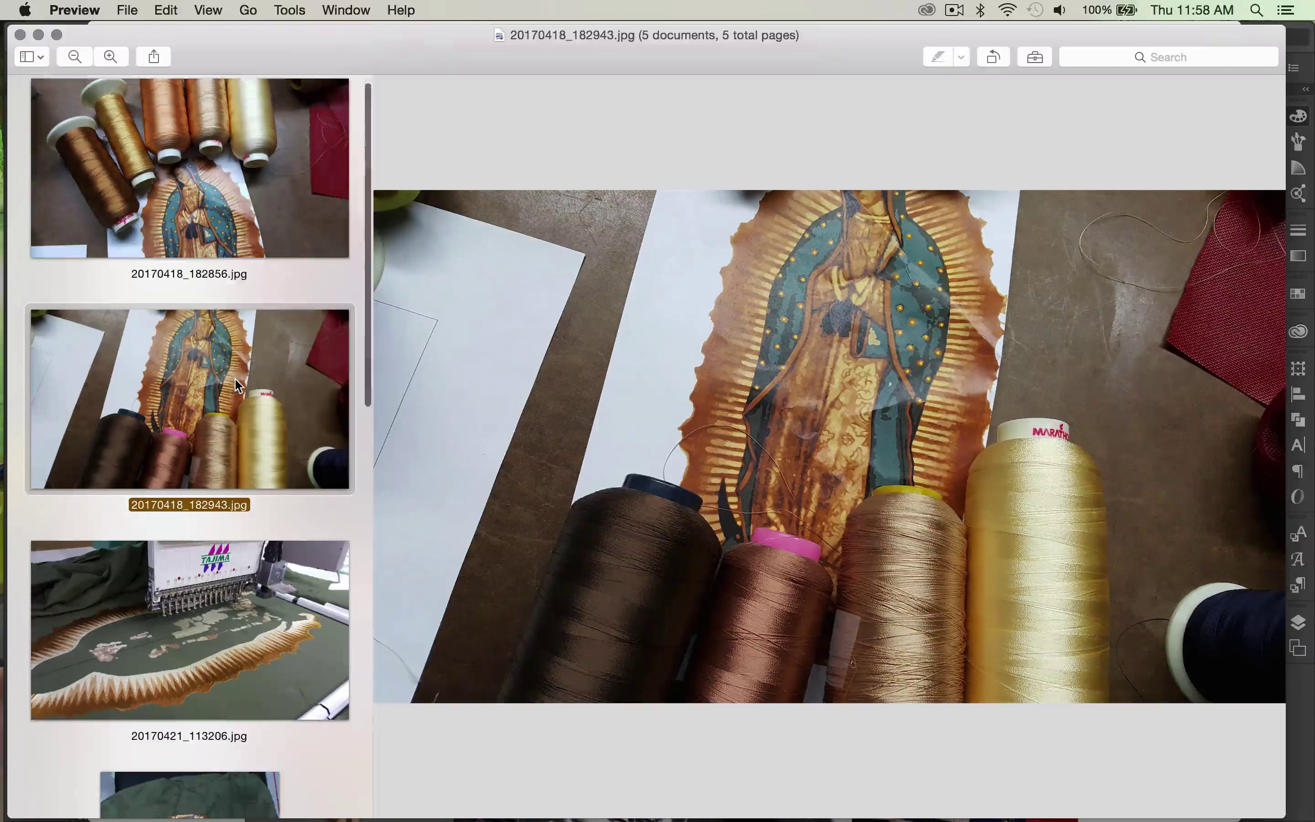
{"action": "scroll", "coordinate": [228, 457], "scroll_direction": "down", "scroll_amount": 2}
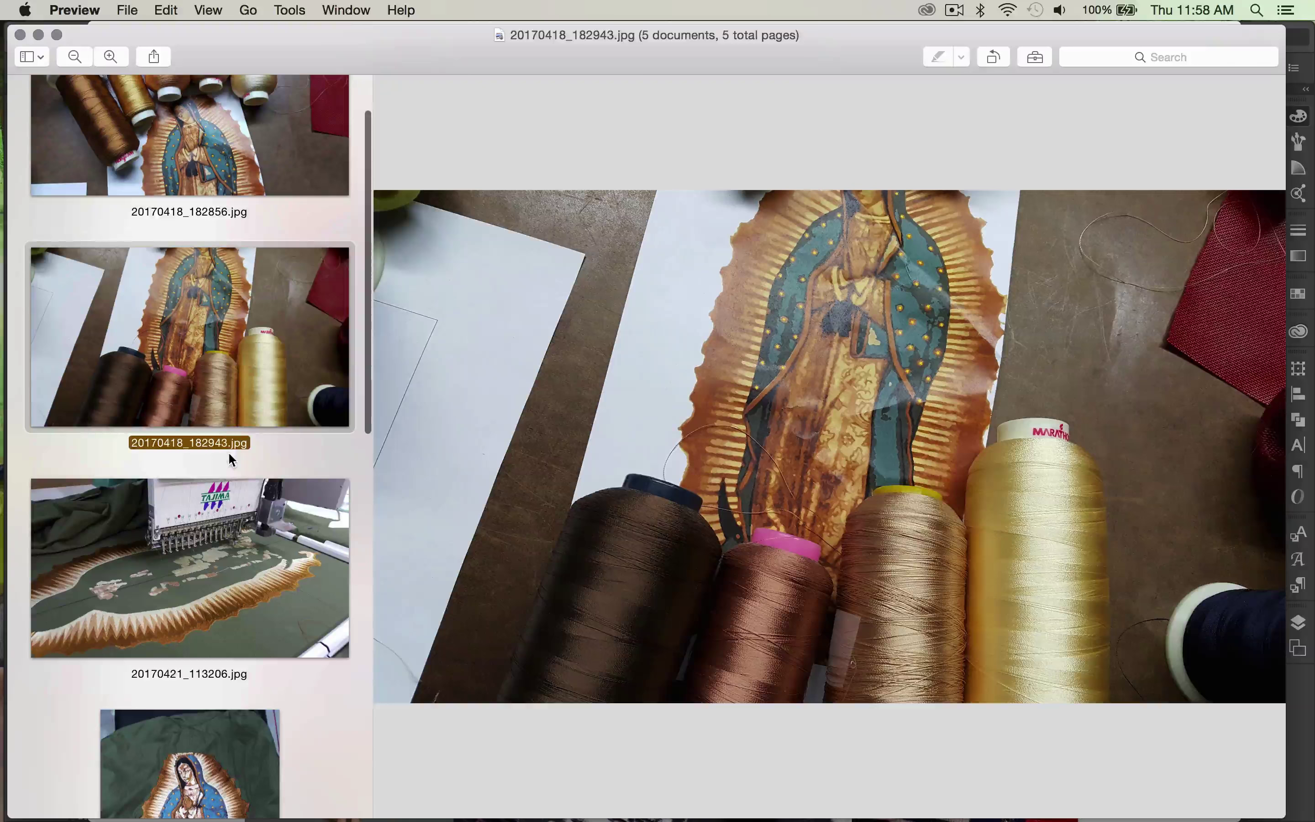
{"action": "left_click", "coordinate": [226, 495]}
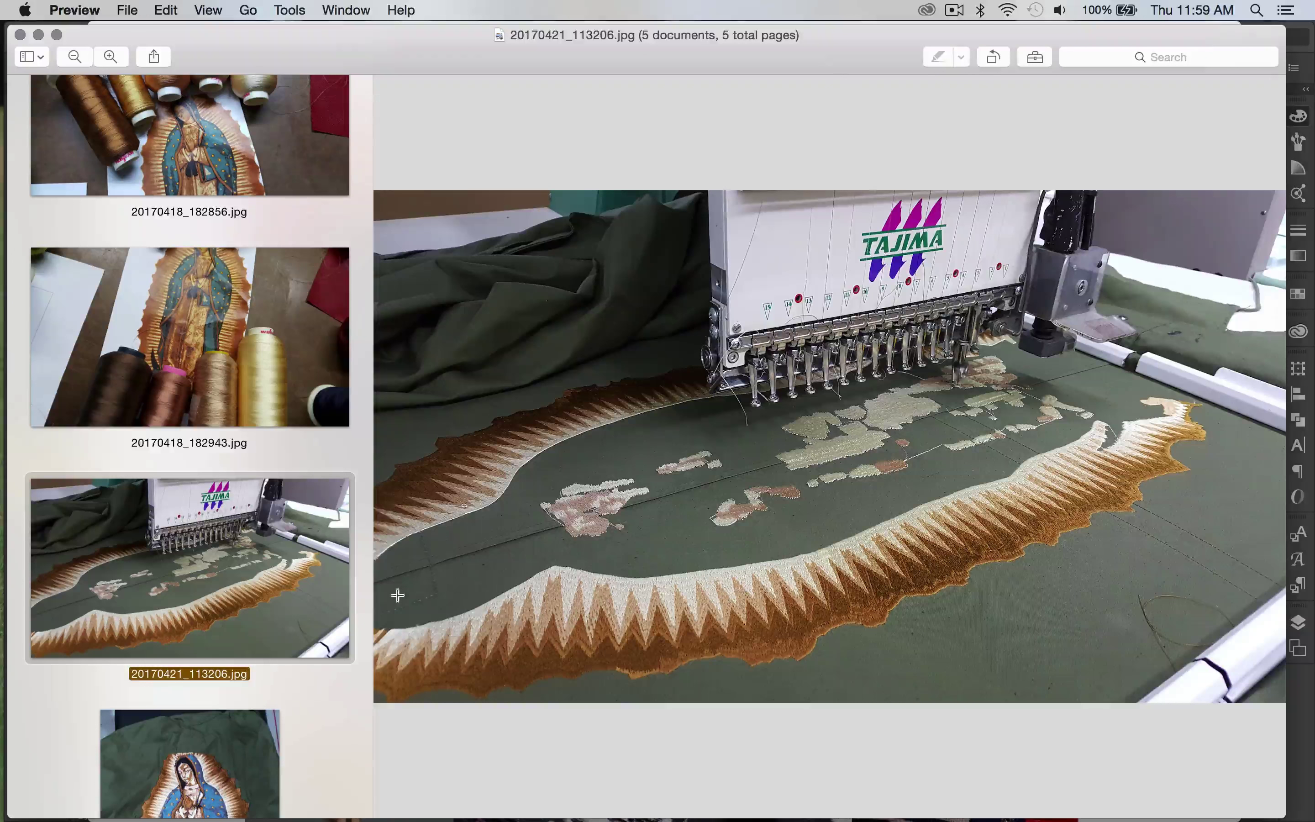
Bring up Guadalupe Video.mp4 in QuickTime Player and play it from the start.
{"action": "mouse_move", "coordinate": [11, 723]}
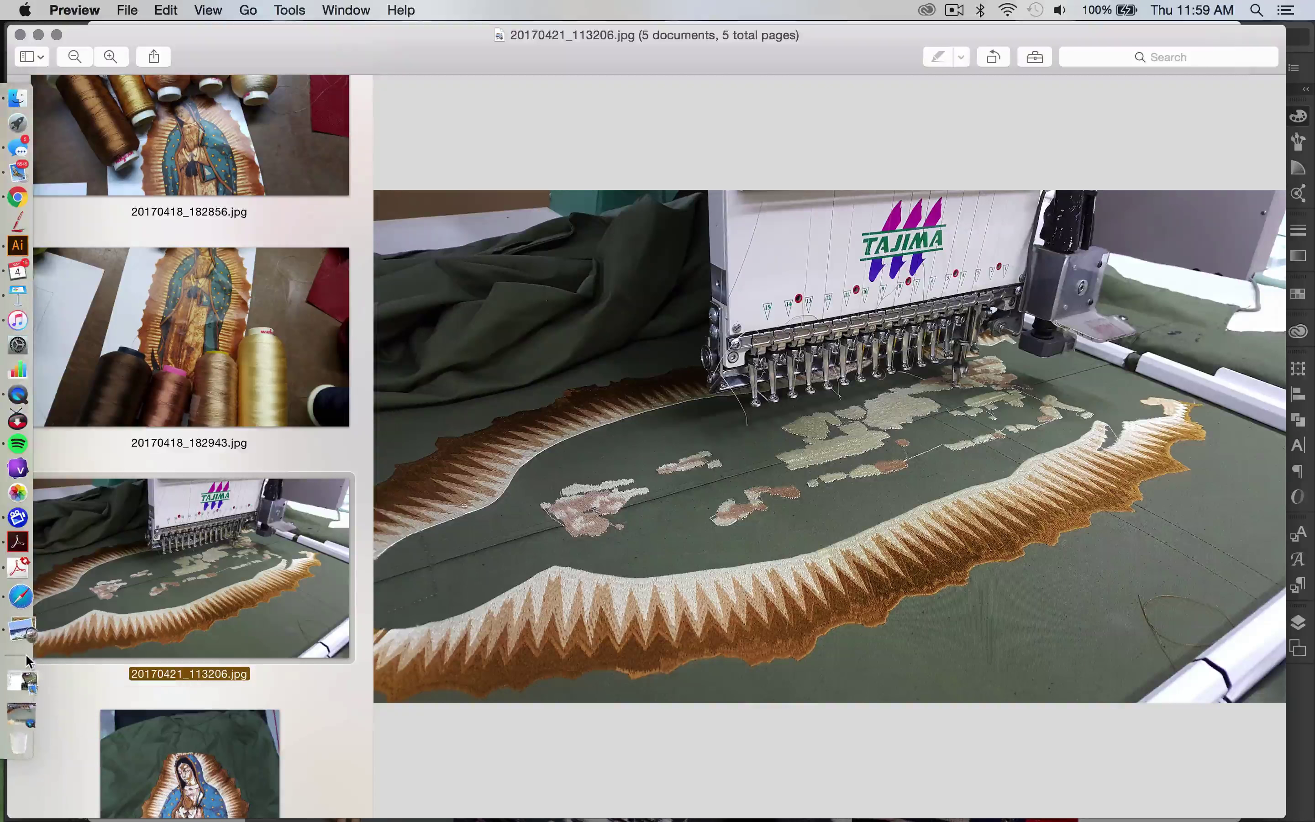
{"action": "left_click", "coordinate": [20, 685]}
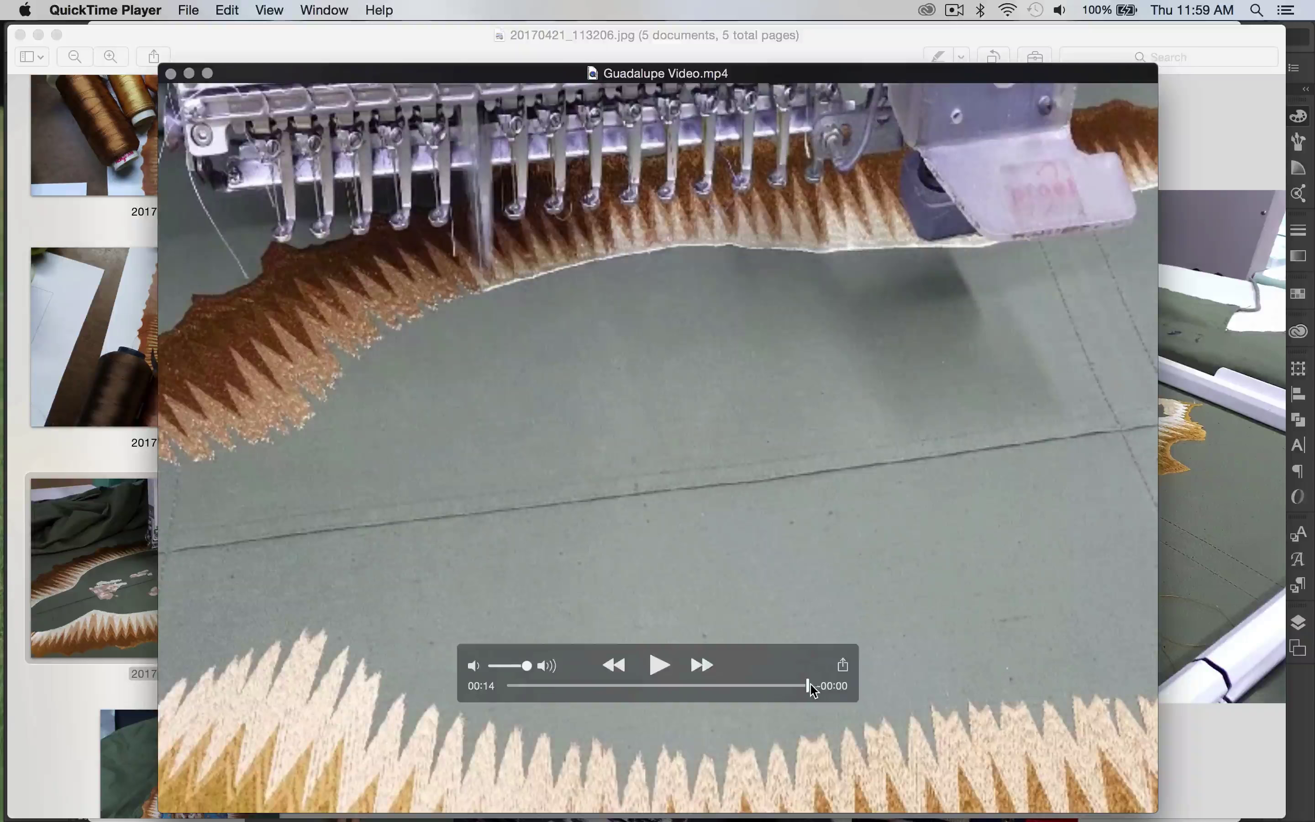
{"action": "left_click_drag", "start_coordinate": [807, 684], "coordinate": [519, 646]}
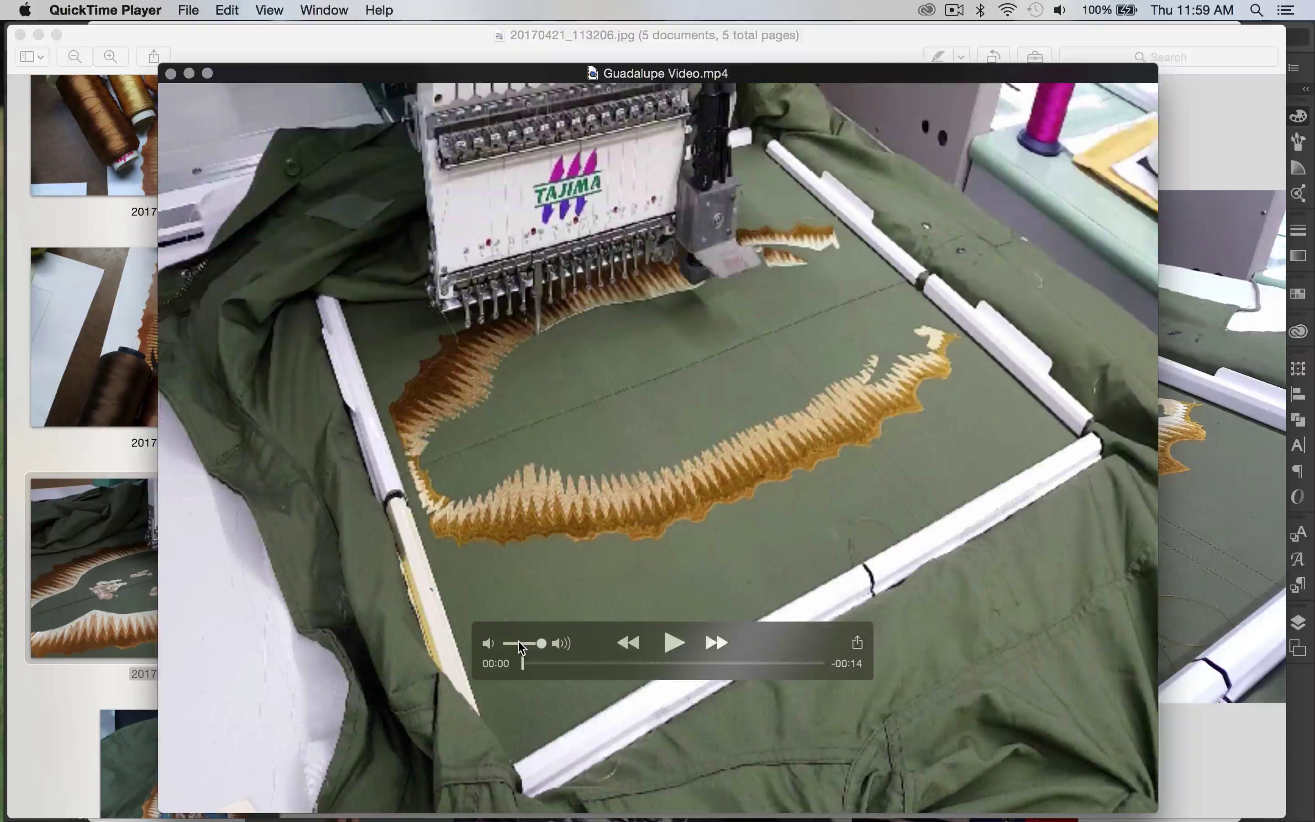
{"action": "left_click", "coordinate": [674, 643]}
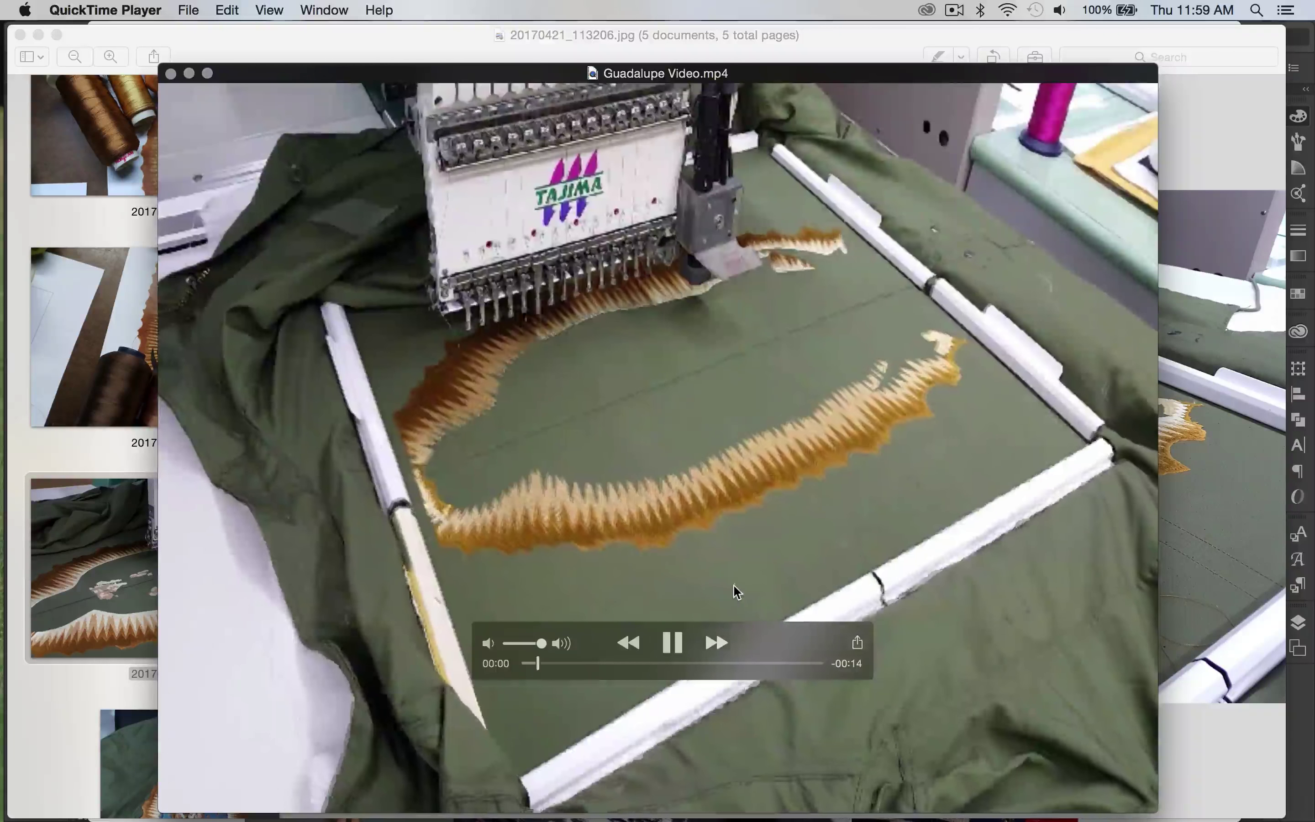
Raise the system volume while the embroidery video plays, and rewind it from the end to about the middle.
{"action": "key", "text": "XF86AudioRaiseVolume"}
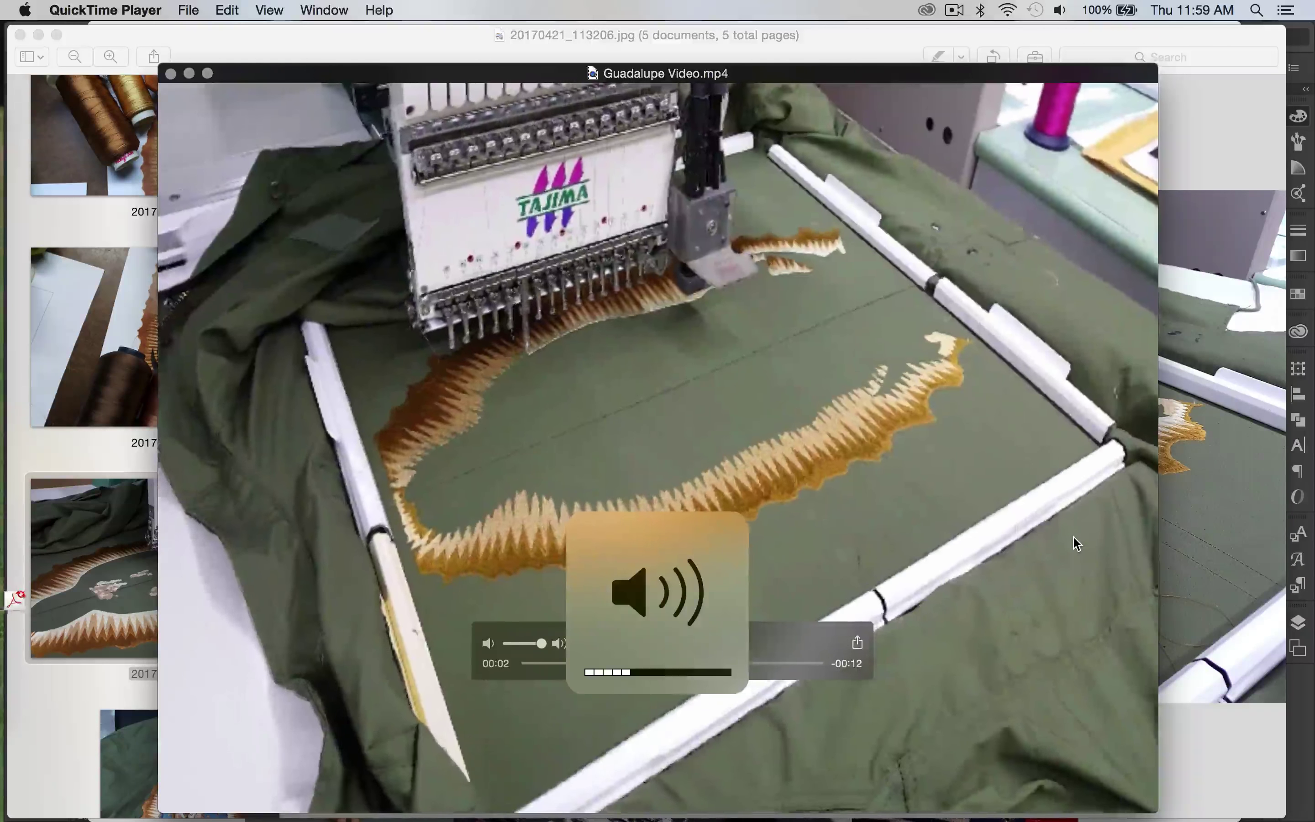
{"action": "key", "text": "XF86AudioRaiseVolume"}
{"action": "key", "text": "XF86AudioRaiseVolume"}
{"action": "key", "text": "XF86AudioRaiseVolume"}
{"action": "key", "text": "XF86AudioRaiseVolume"}
{"action": "key", "text": "XF86AudioRaiseVolume"}
{"action": "key", "text": "XF86AudioRaiseVolume"}
{"action": "key", "text": "XF86AudioRaiseVolume"}
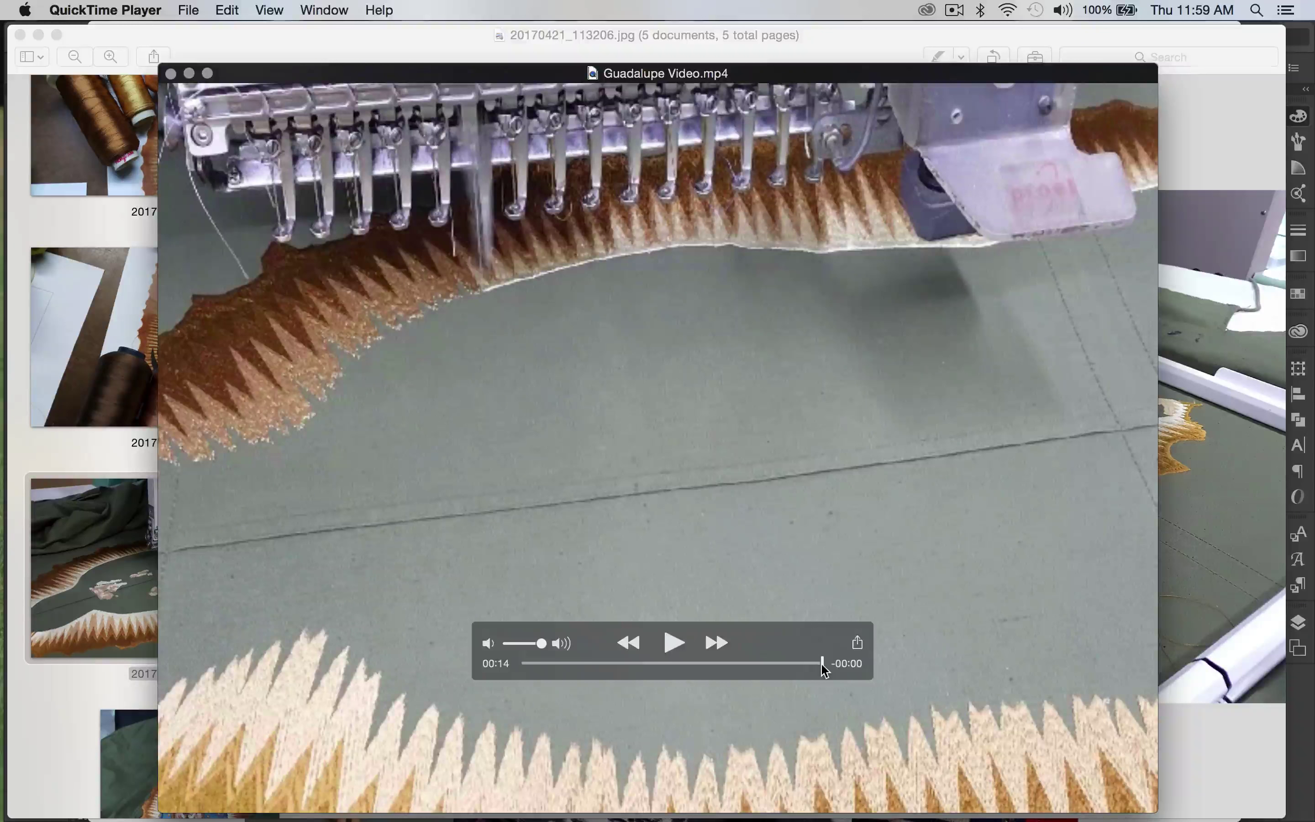
{"action": "left_click_drag", "start_coordinate": [822, 664], "coordinate": [683, 660]}
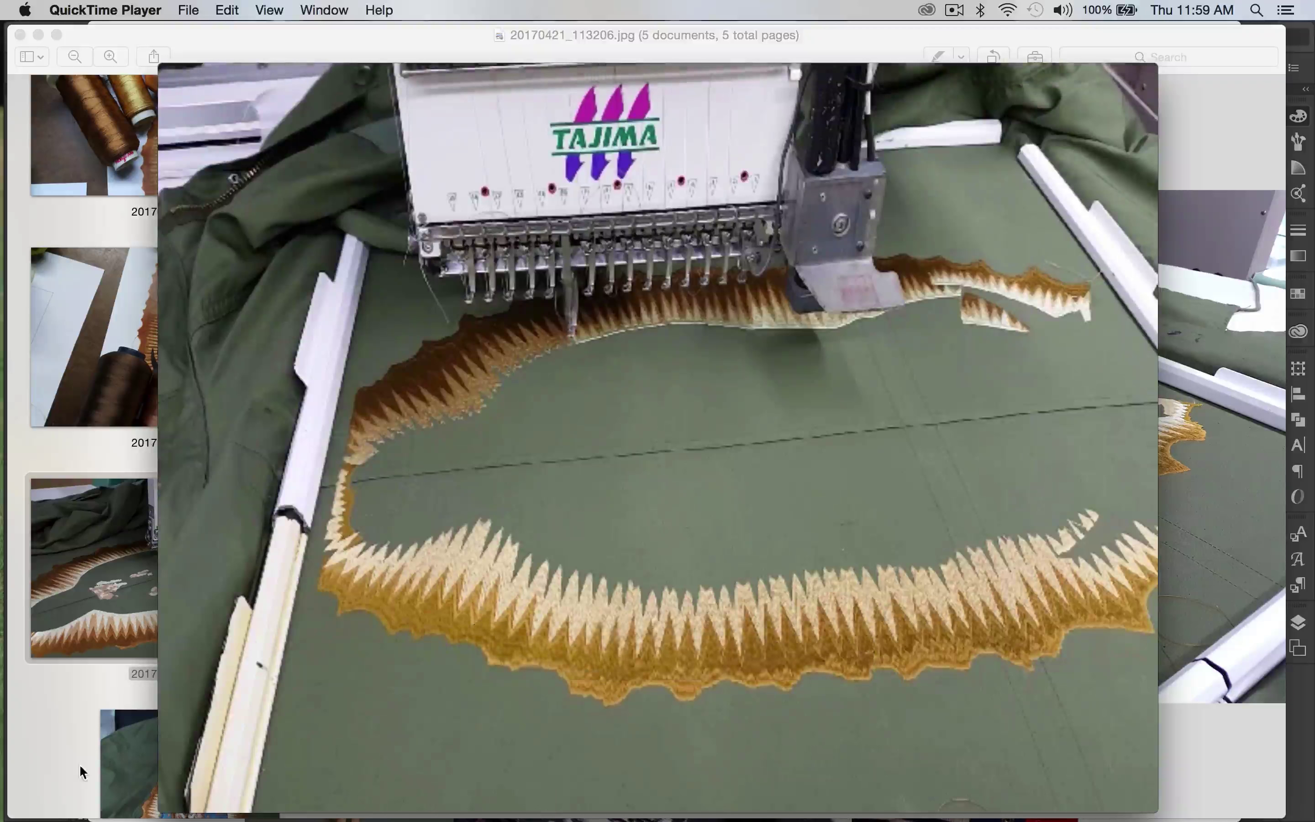
View the finished embroidery photo 20170426_174513.jpg in Preview and examine the robe, face, hands and starred mantle in close-up.
{"action": "left_click", "coordinate": [114, 736]}
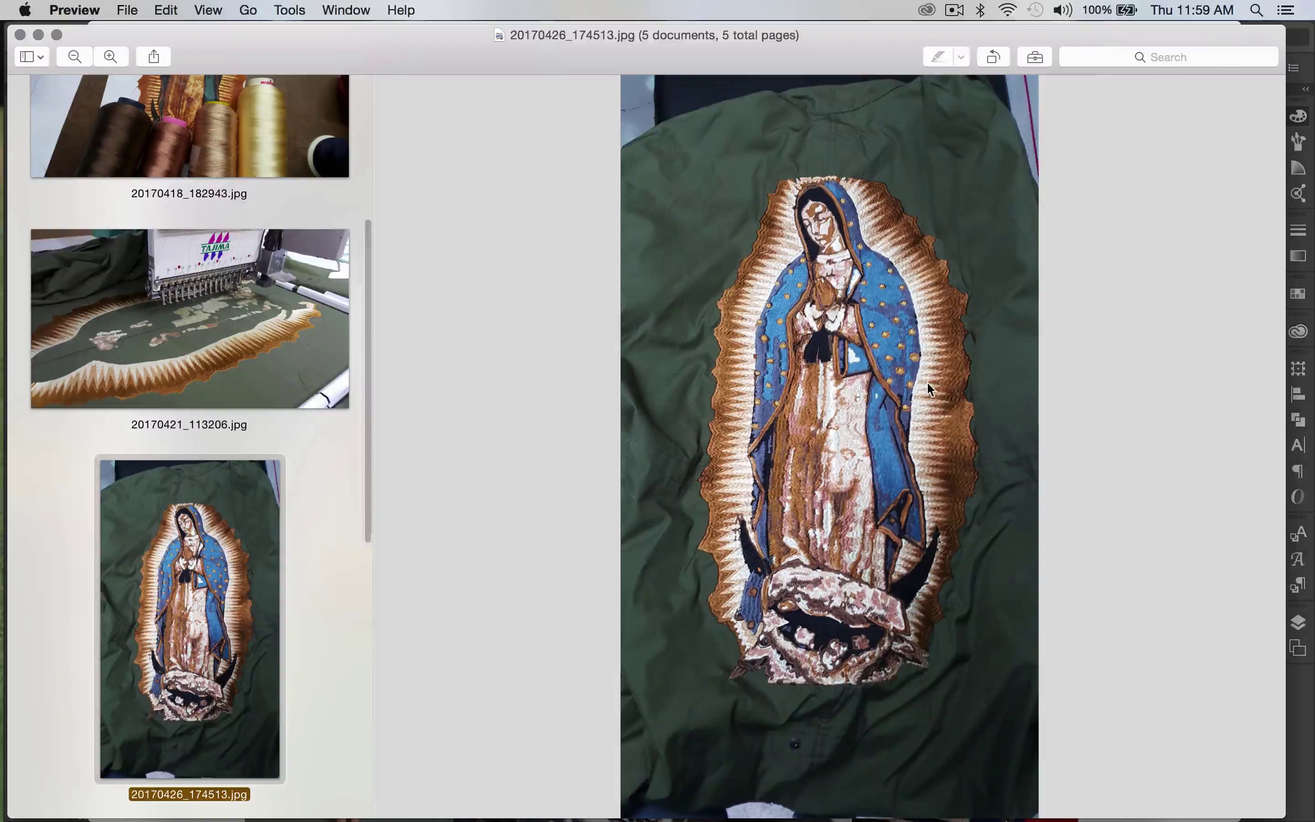
{"action": "scroll", "coordinate": [821, 396], "scroll_direction": "up", "scroll_amount": 10}
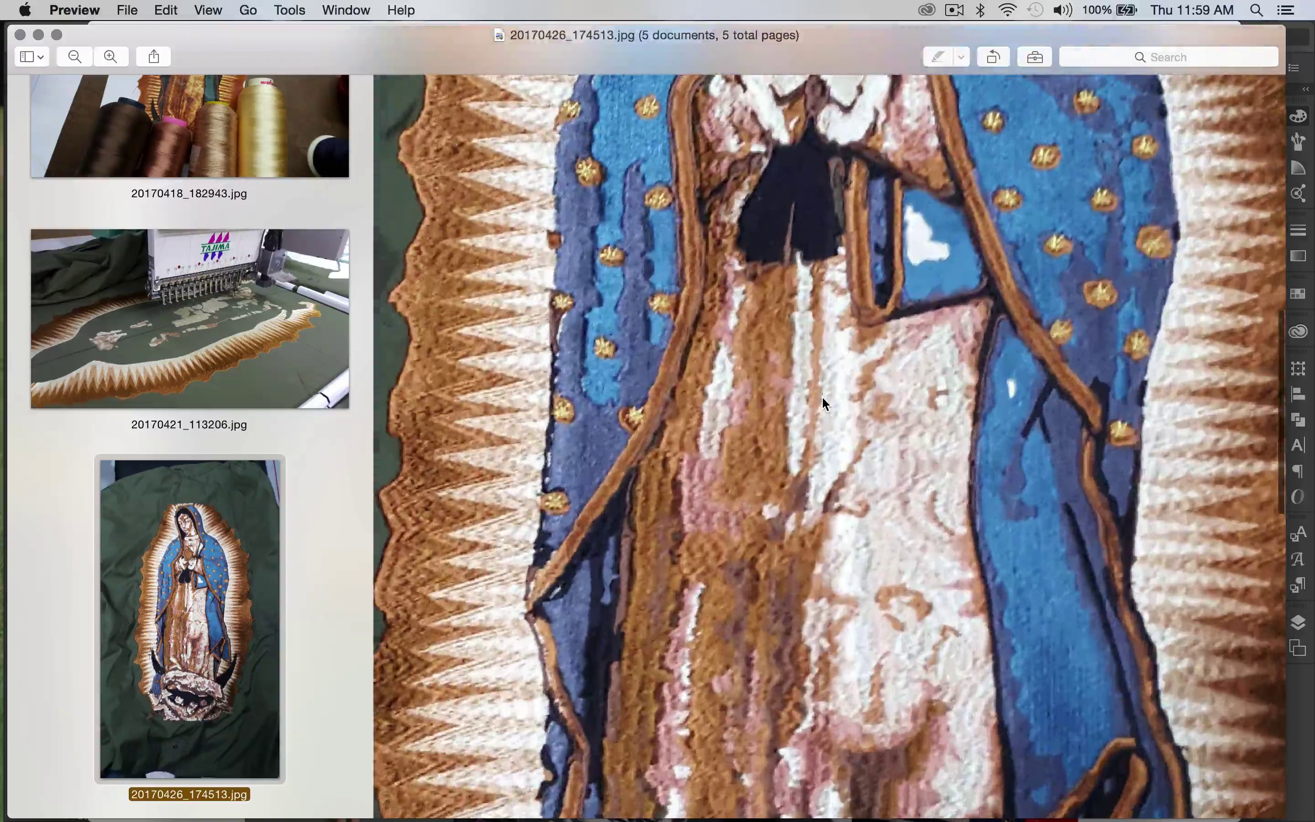
{"action": "scroll", "coordinate": [894, 341], "scroll_direction": "up", "scroll_amount": 8}
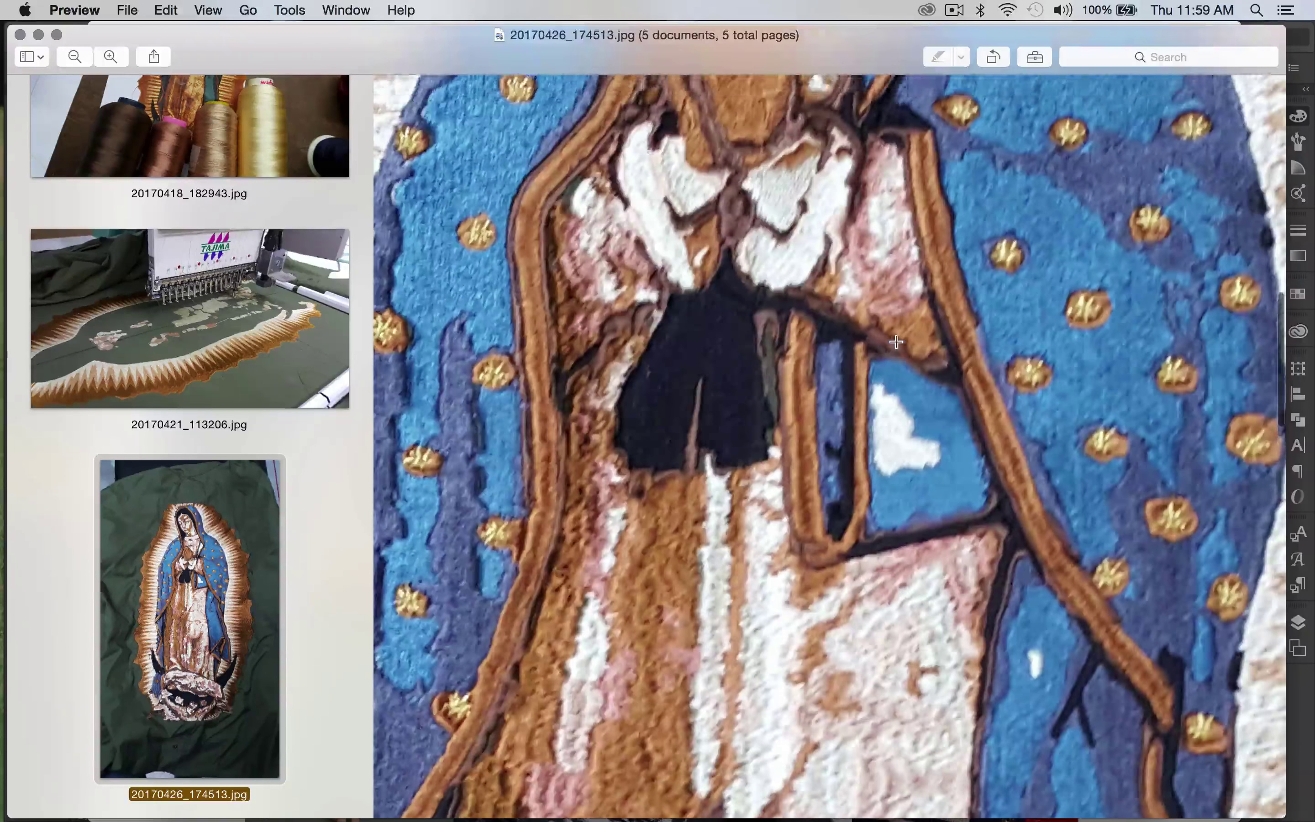
{"action": "scroll", "coordinate": [894, 342], "scroll_direction": "up", "scroll_amount": 10}
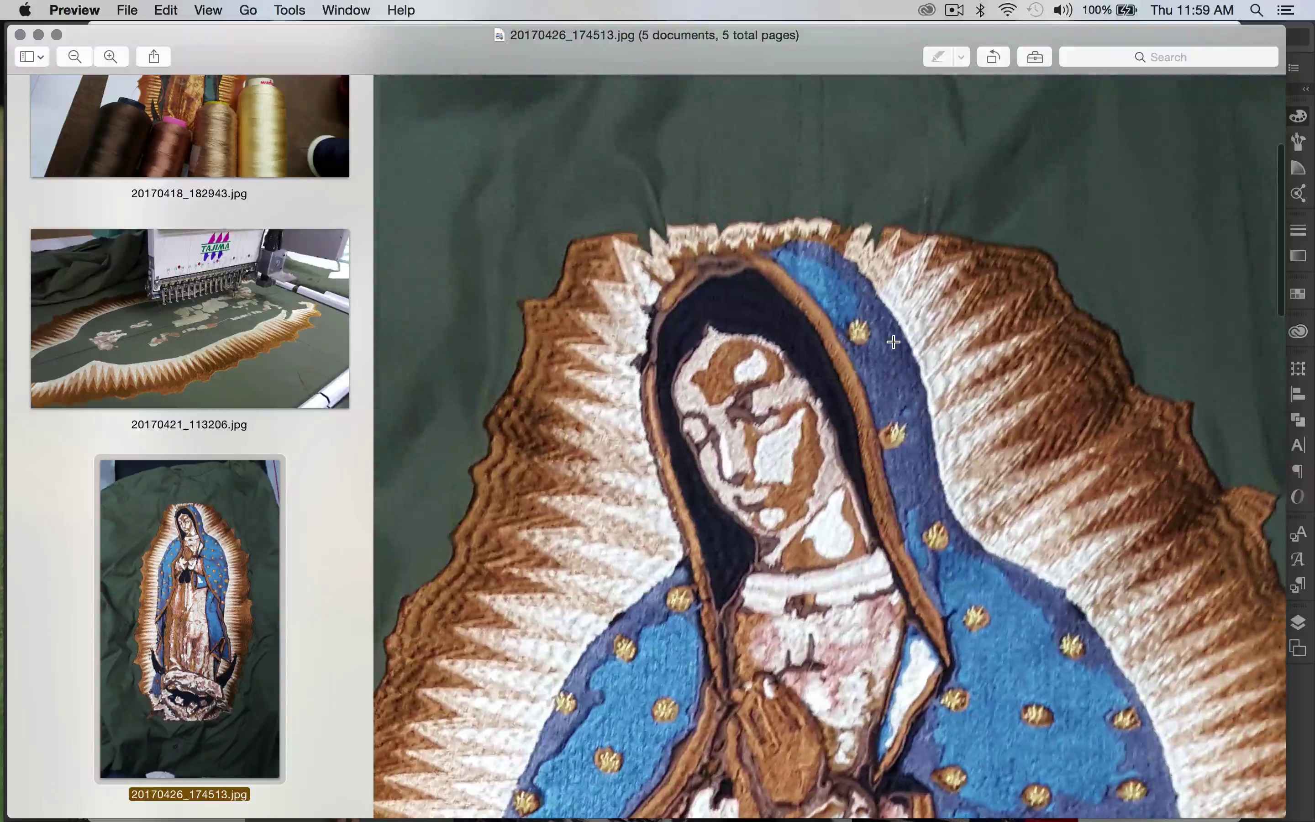
{"action": "scroll", "coordinate": [894, 341], "scroll_direction": "down", "scroll_amount": 10}
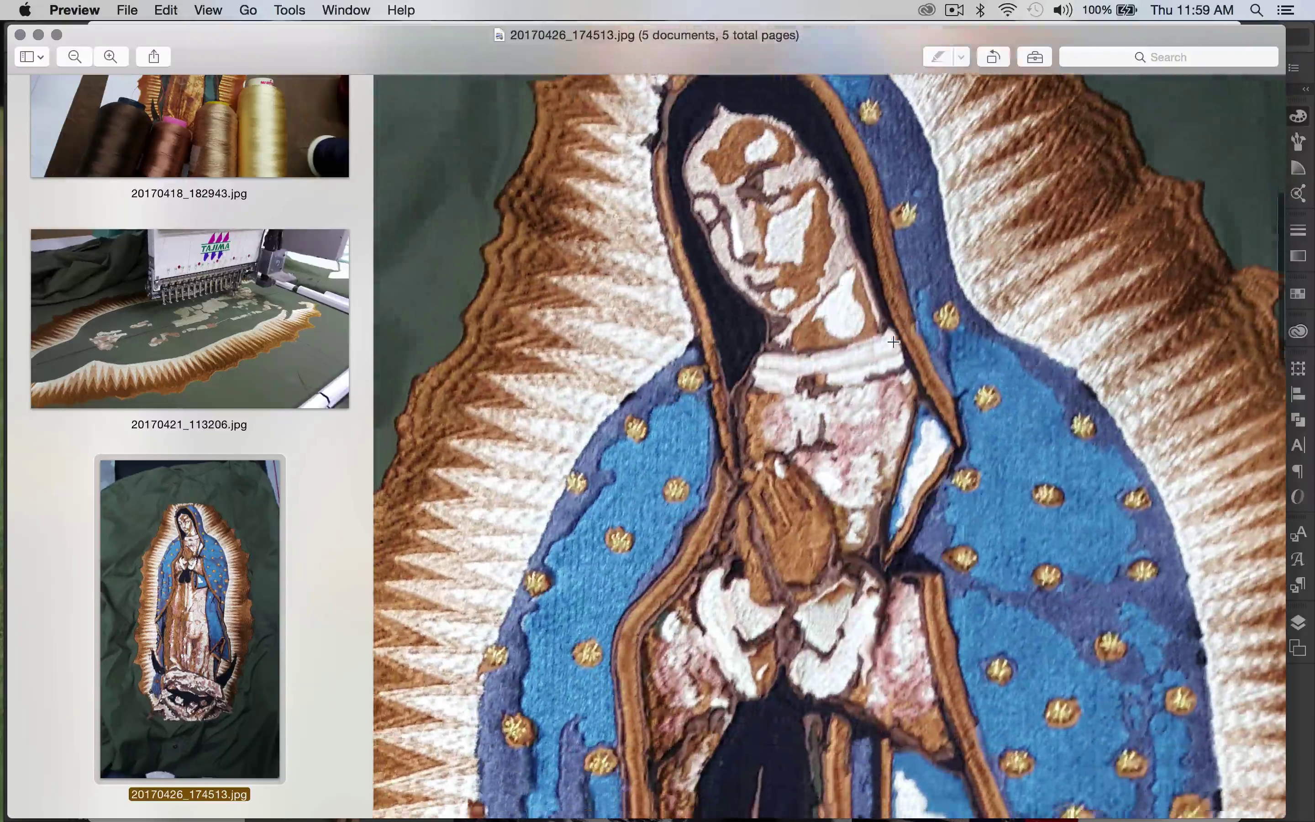
{"action": "scroll", "coordinate": [729, 302], "scroll_direction": "up", "scroll_amount": 3}
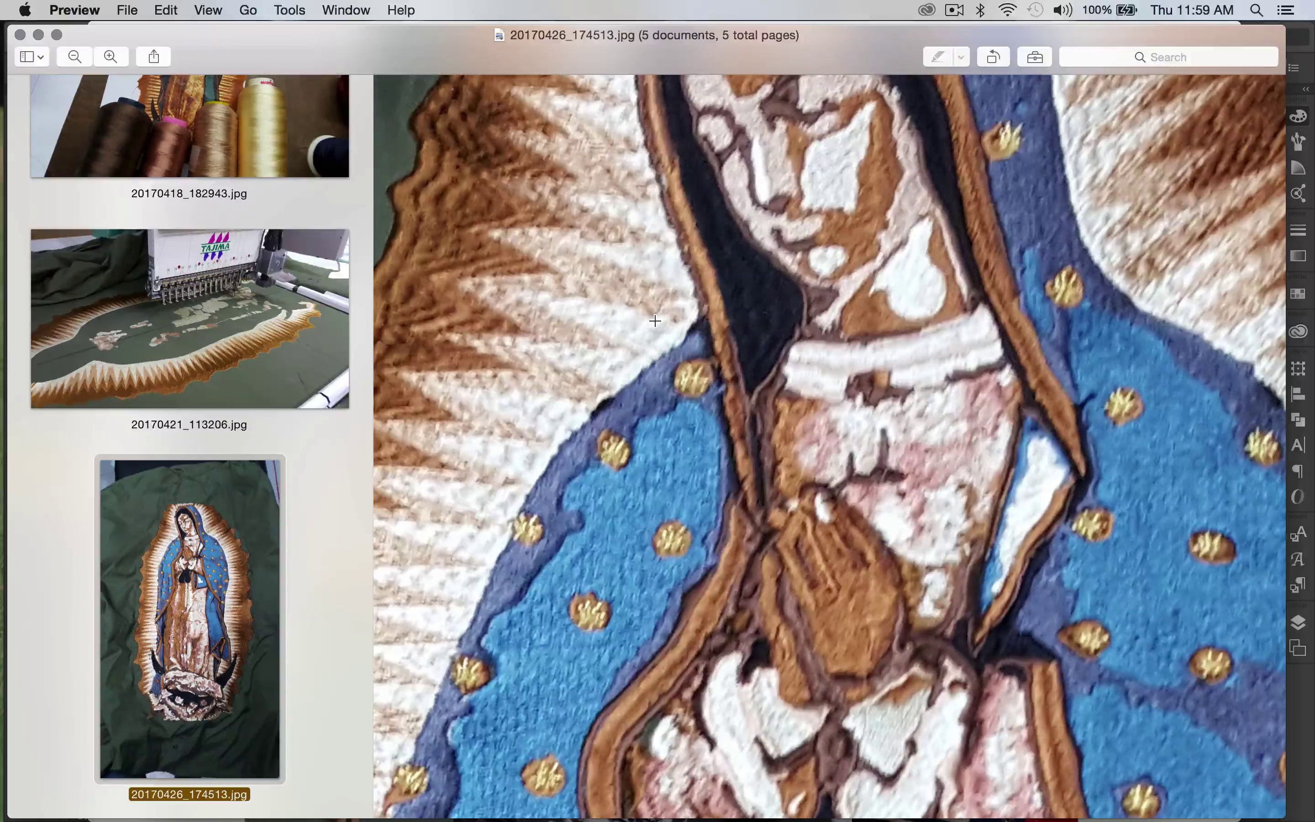
{"action": "scroll", "coordinate": [654, 320], "scroll_direction": "down", "scroll_amount": 2}
{"action": "scroll", "coordinate": [655, 321], "scroll_direction": "left", "scroll_amount": 2}
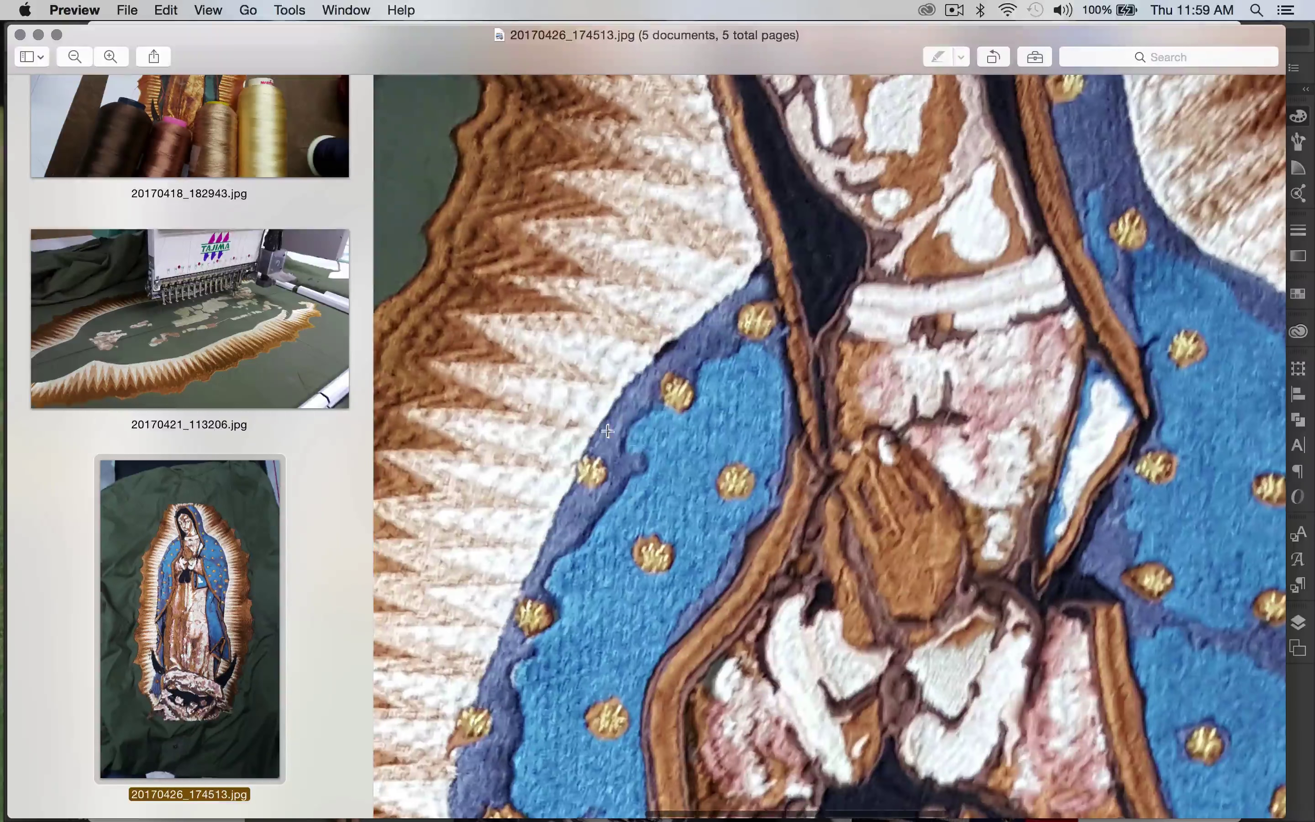
{"action": "scroll", "coordinate": [656, 476], "scroll_direction": "up", "scroll_amount": 2}
{"action": "scroll", "coordinate": [752, 498], "scroll_direction": "up", "scroll_amount": 4}
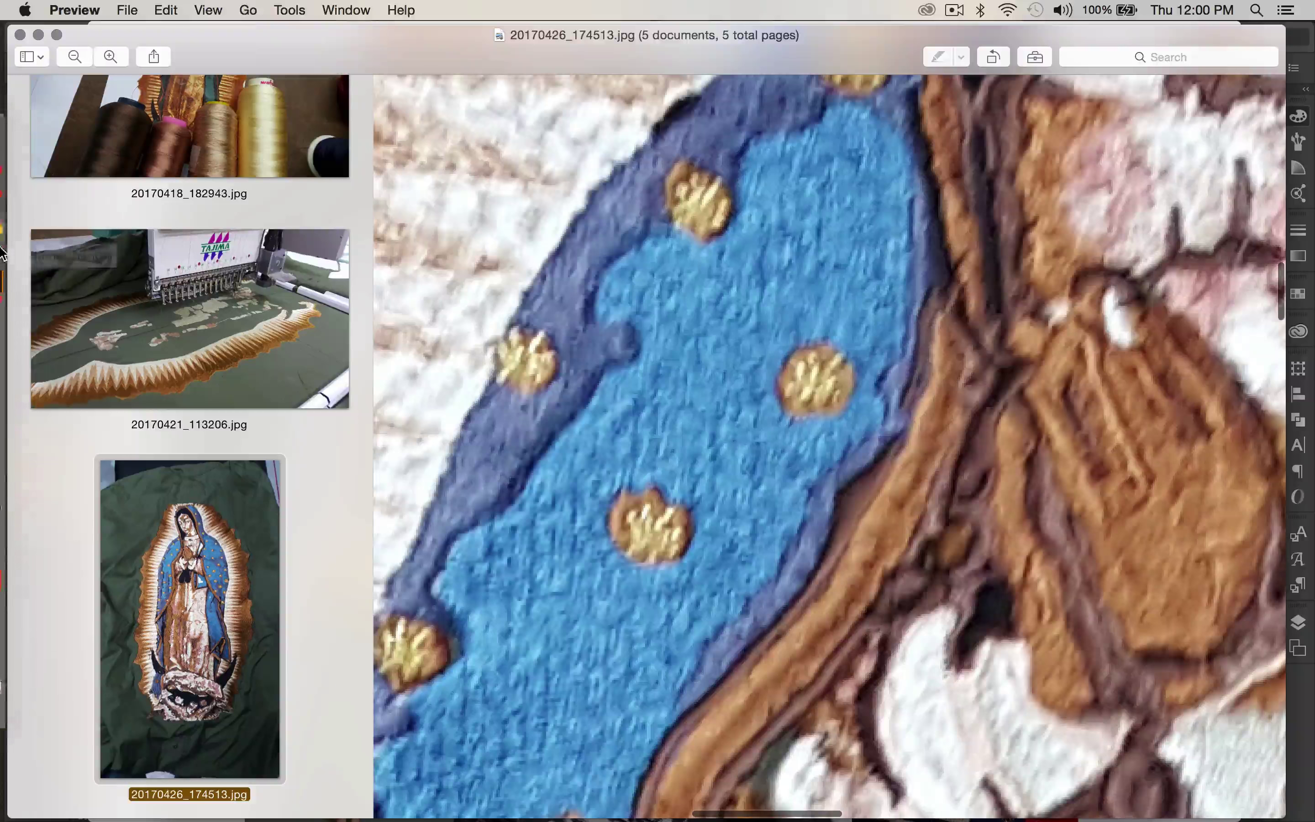
Switch to Illustrator and examine the stars, mantle and robe of the vector Guadalupe illustration in close-up.
{"action": "left_click", "coordinate": [17, 285]}
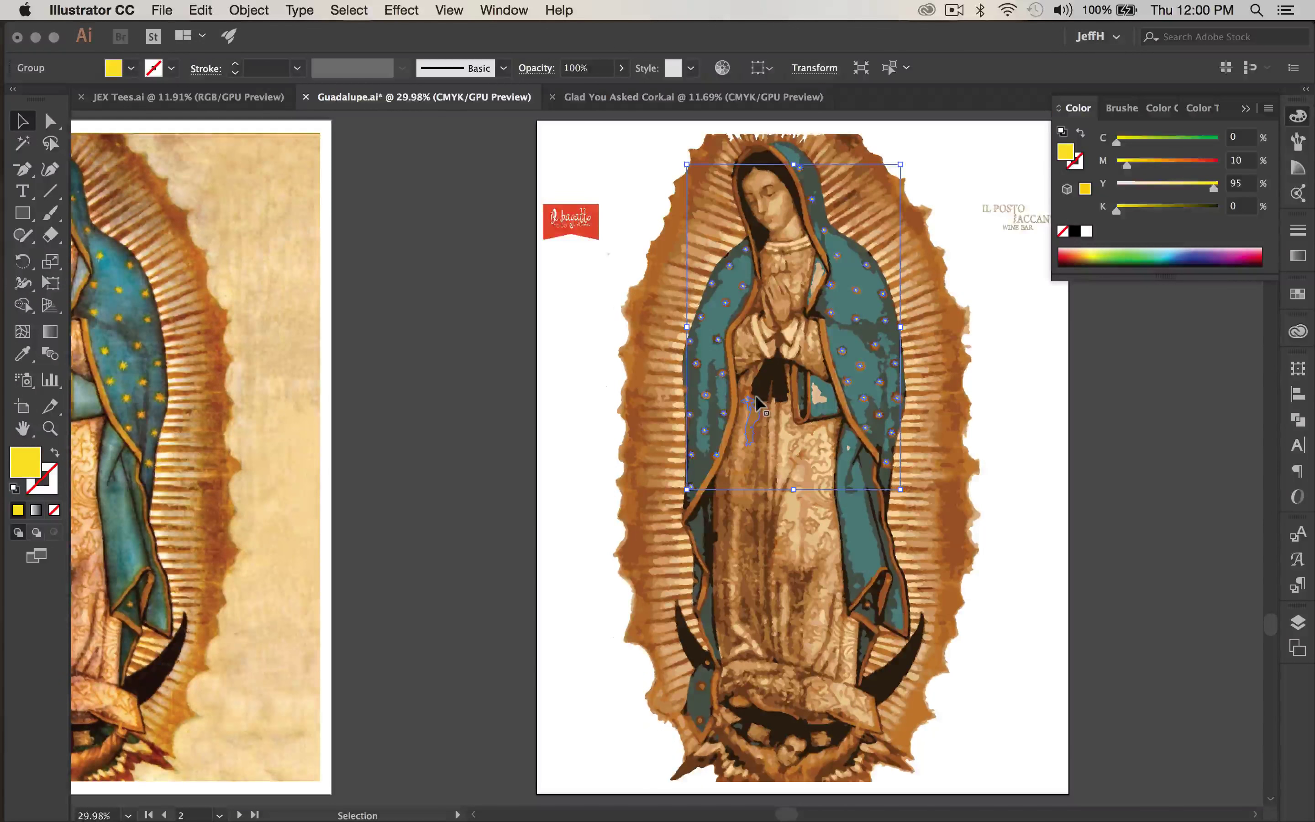
{"action": "scroll", "coordinate": [771, 495], "scroll_direction": "up", "scroll_amount": 10}
{"action": "scroll", "coordinate": [448, 376], "scroll_direction": "up", "scroll_amount": 3}
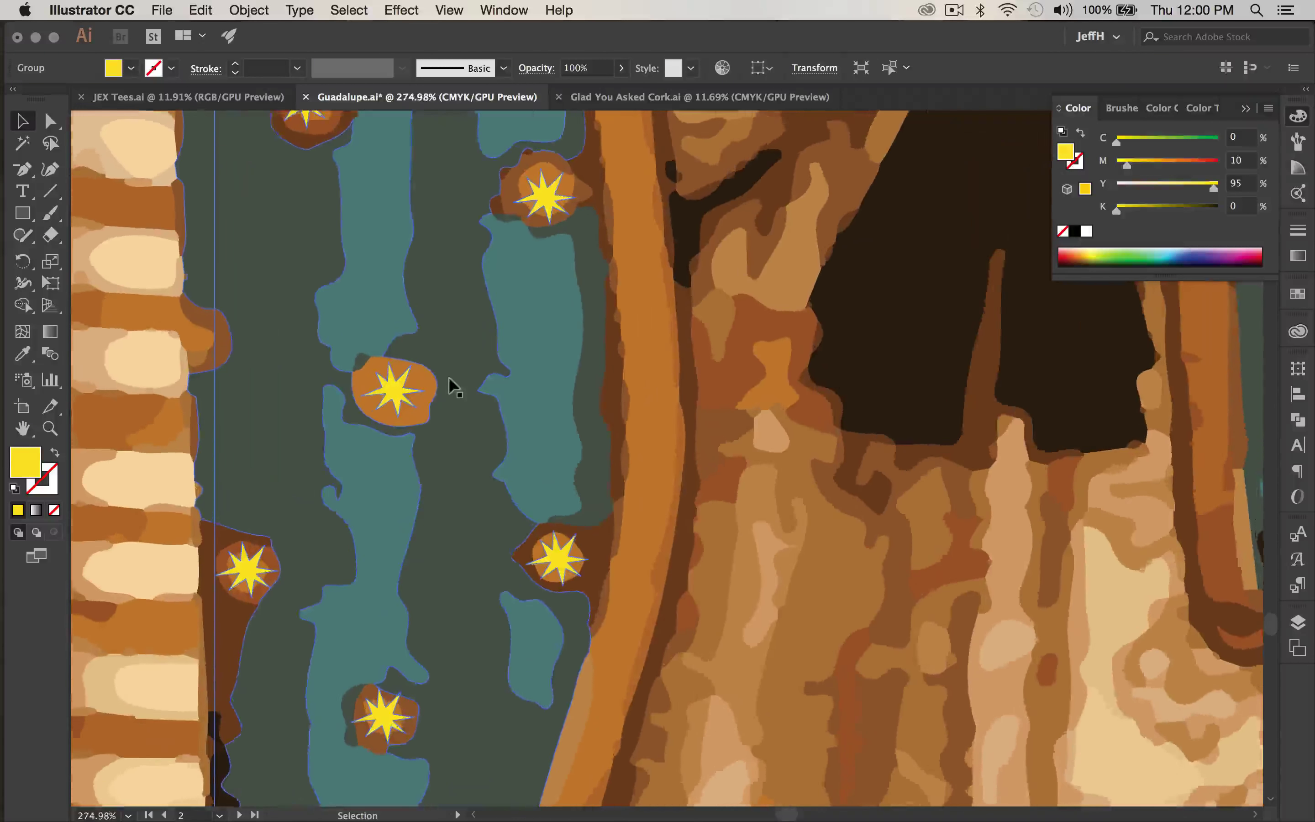
{"action": "scroll", "coordinate": [449, 382], "scroll_direction": "left", "scroll_amount": 5}
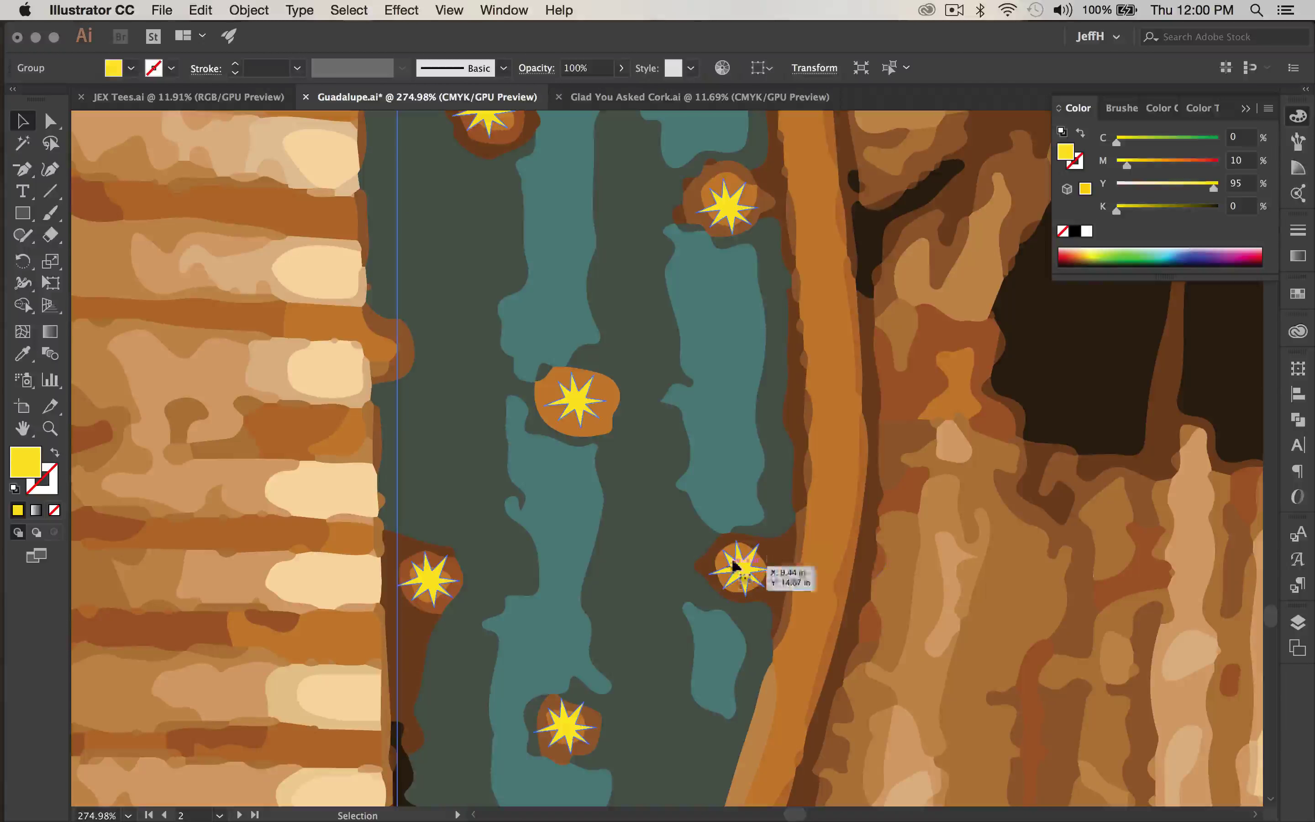
{"action": "scroll", "coordinate": [625, 534], "scroll_direction": "down", "scroll_amount": 5}
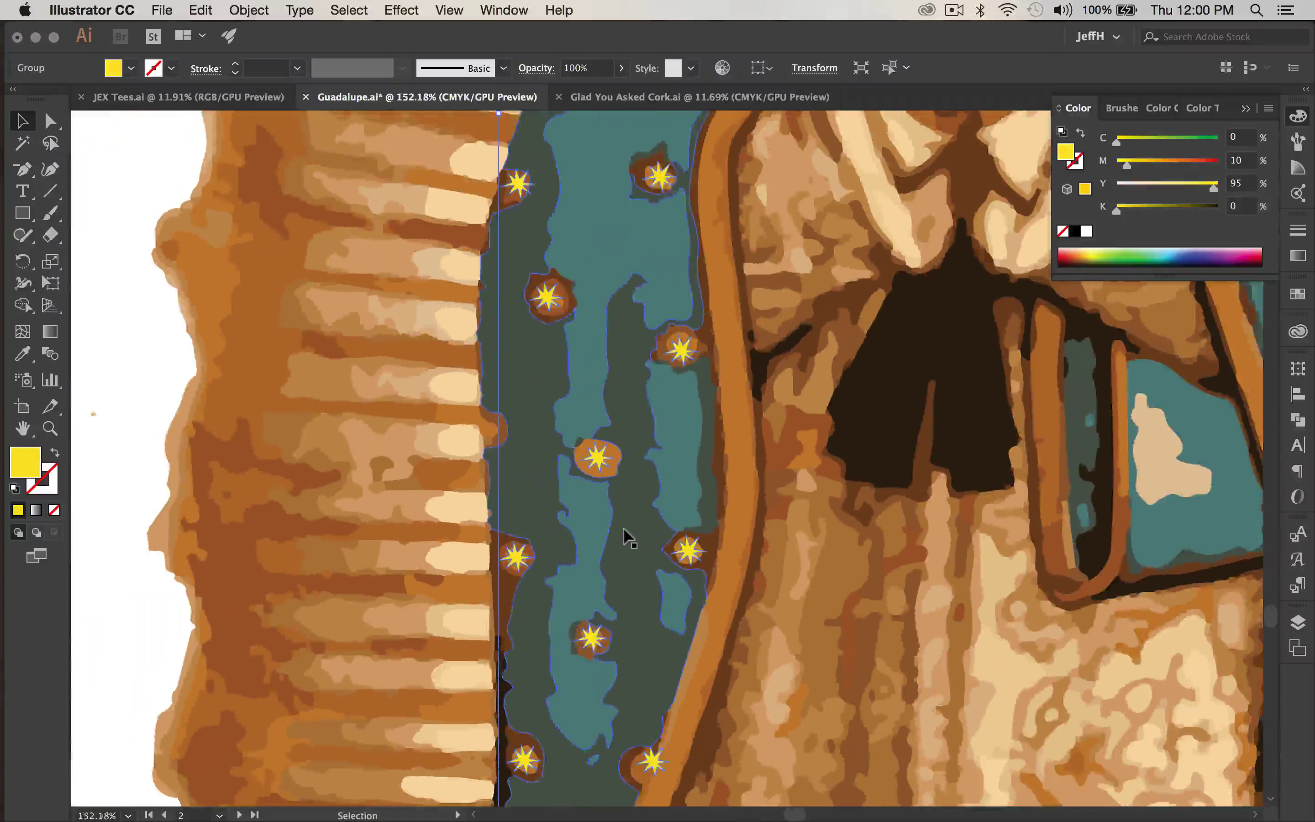
{"action": "scroll", "coordinate": [621, 528], "scroll_direction": "down", "scroll_amount": 2}
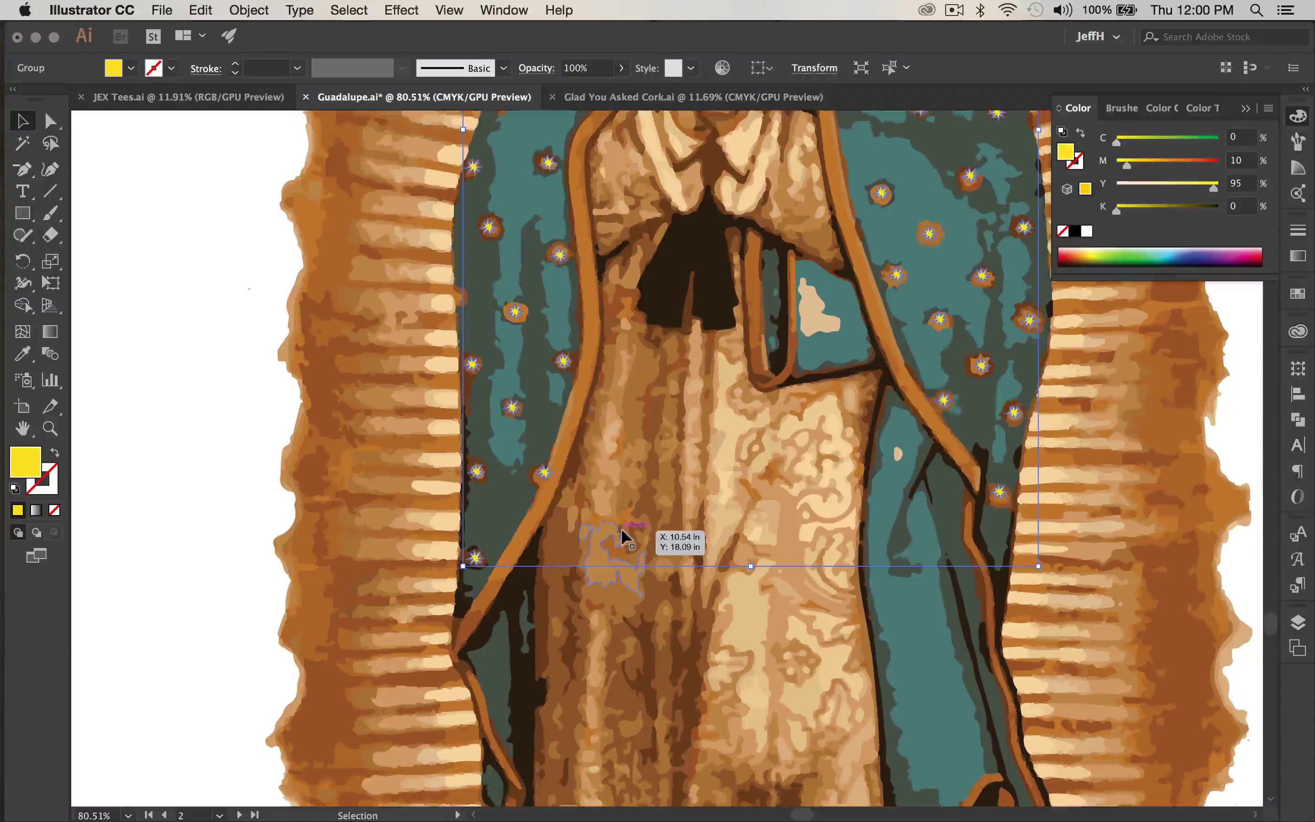
{"action": "scroll", "coordinate": [615, 530], "scroll_direction": "down", "scroll_amount": 5}
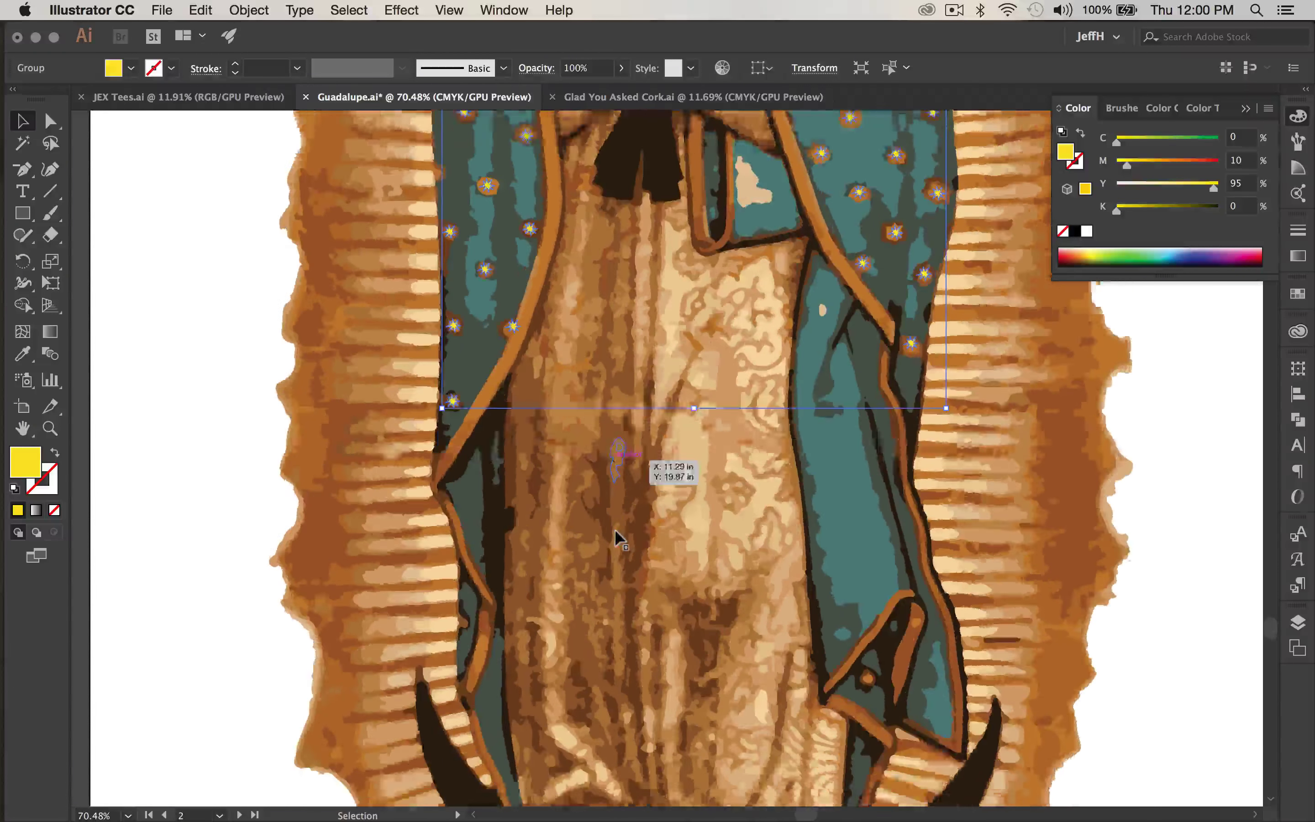
{"action": "scroll", "coordinate": [777, 367], "scroll_direction": "up", "scroll_amount": 5}
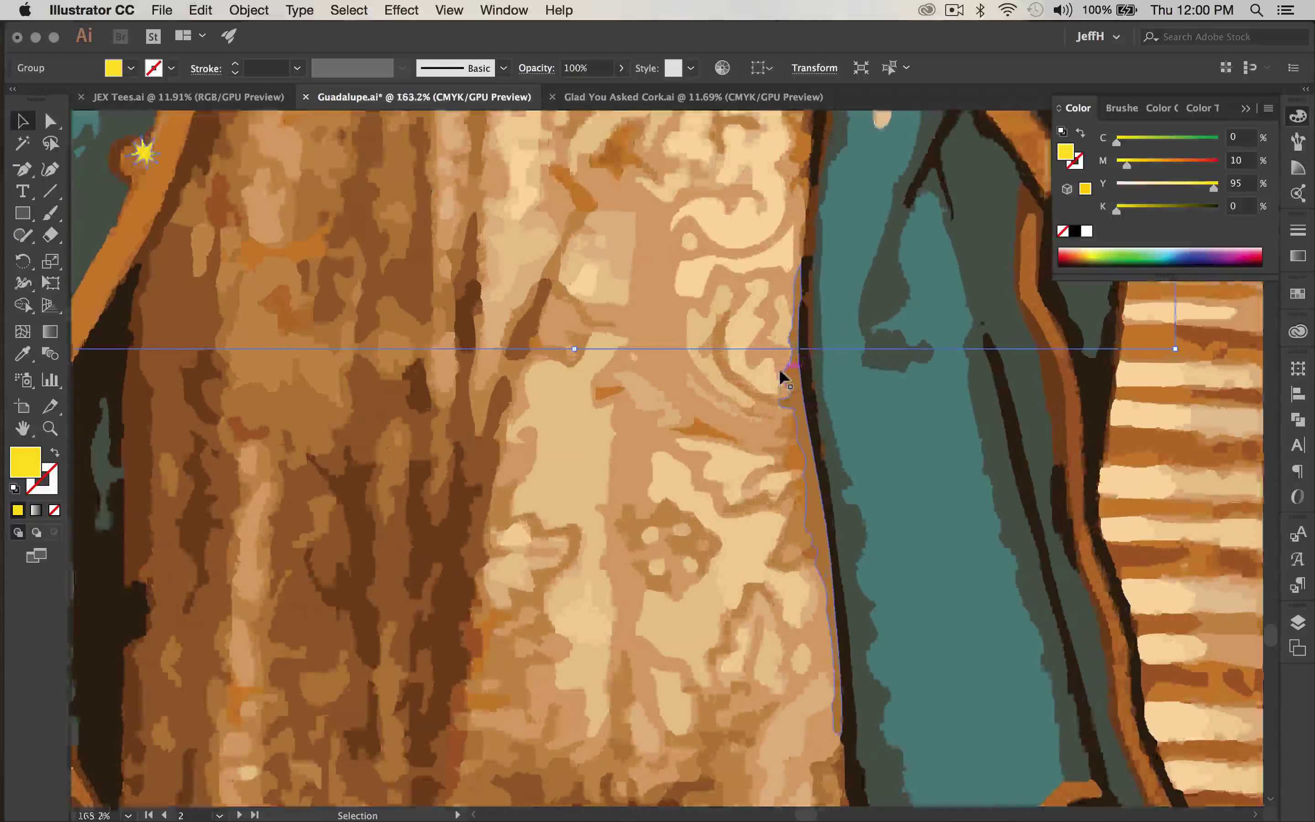
Select the light tan robe shapes to inspect their color groups, clear the selection, and view the whole illustration beside the parka mockup.
{"action": "left_click", "coordinate": [744, 379]}
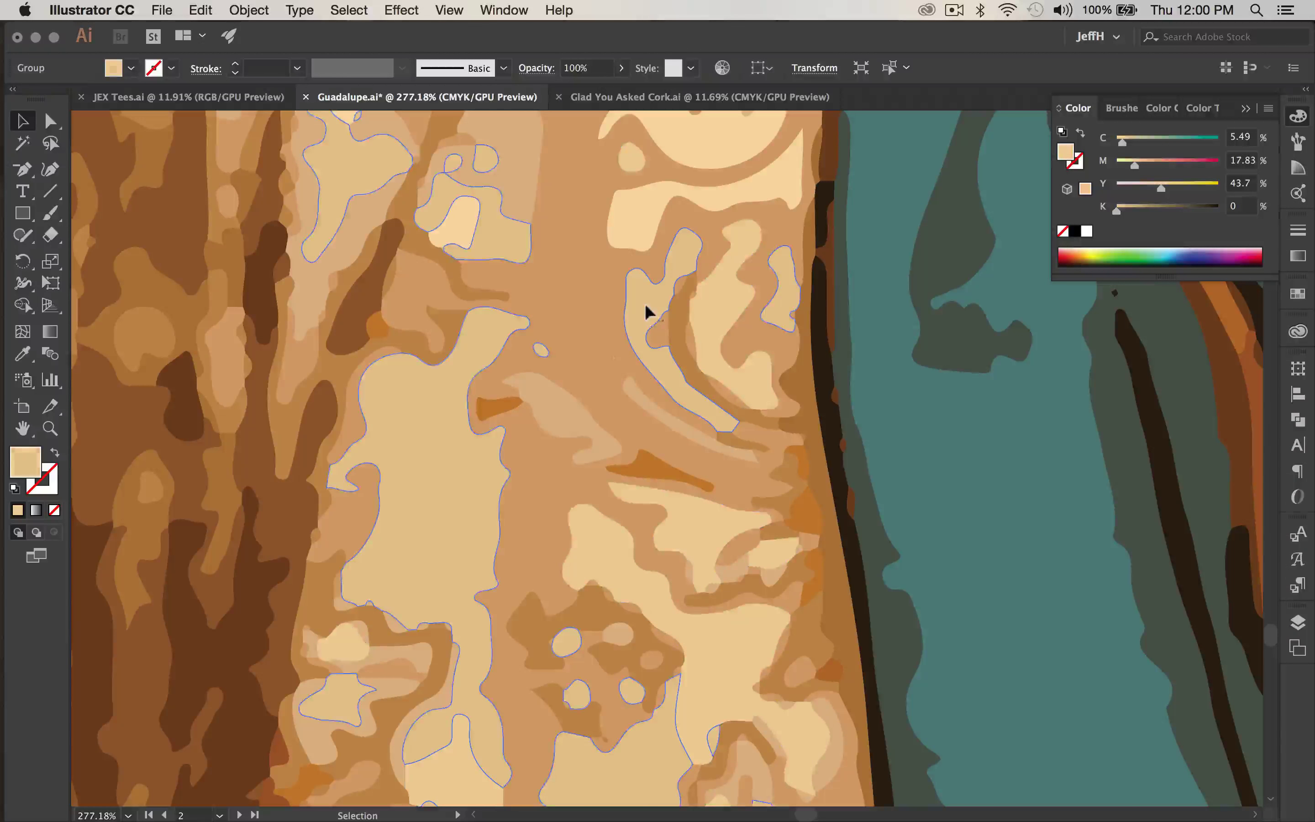
{"action": "scroll", "coordinate": [560, 348], "scroll_direction": "down", "scroll_amount": 6}
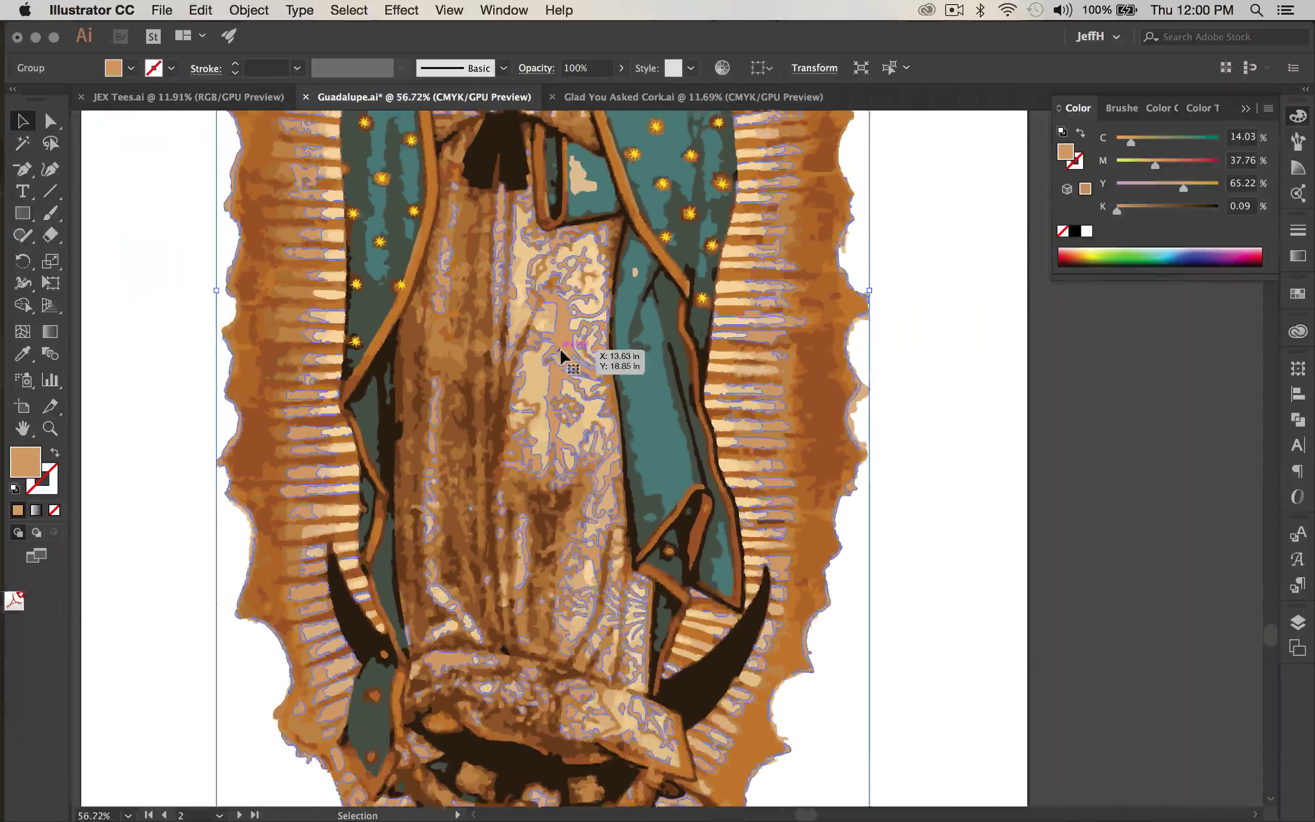
{"action": "left_click", "coordinate": [922, 403]}
{"action": "scroll", "coordinate": [580, 565], "scroll_direction": "down", "scroll_amount": 3}
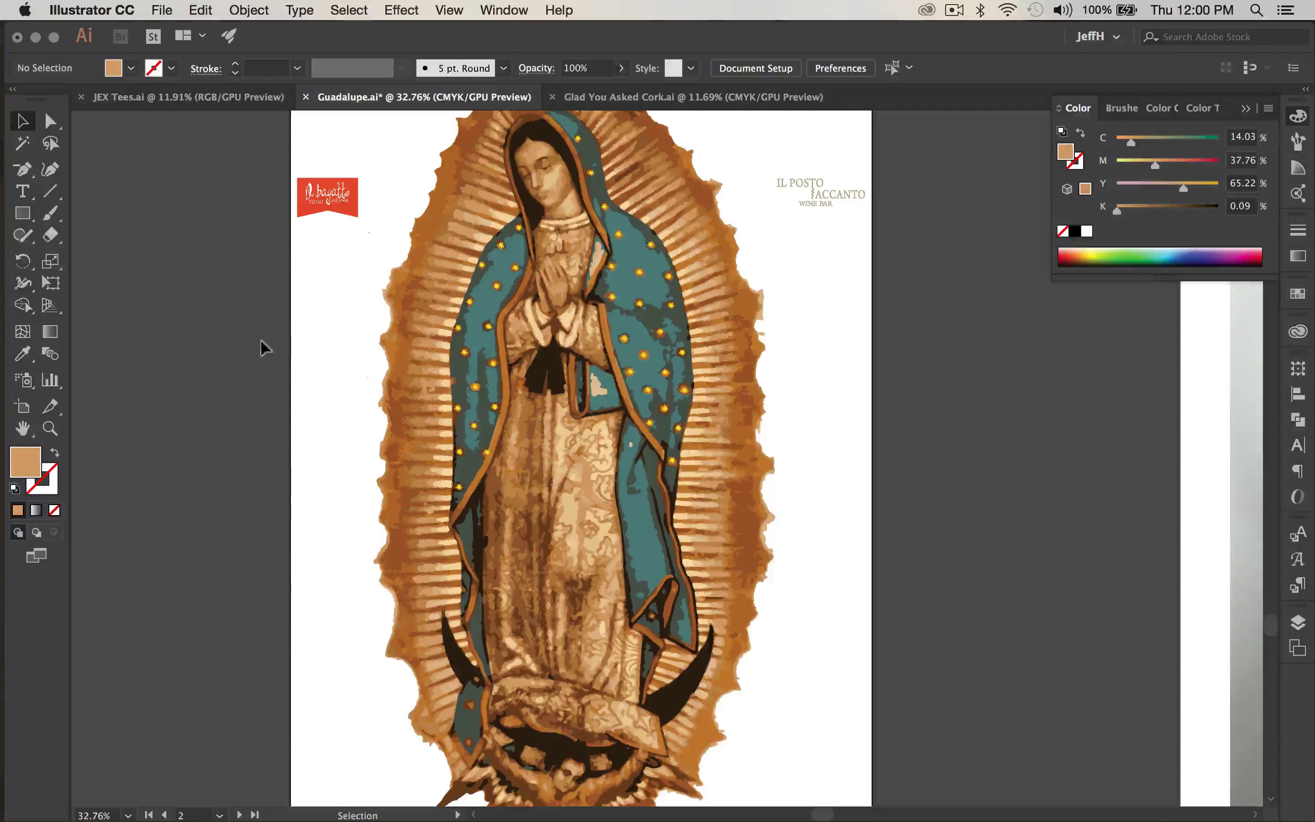
{"action": "scroll", "coordinate": [528, 432], "scroll_direction": "down", "scroll_amount": 1}
{"action": "scroll", "coordinate": [555, 474], "scroll_direction": "right", "scroll_amount": 5}
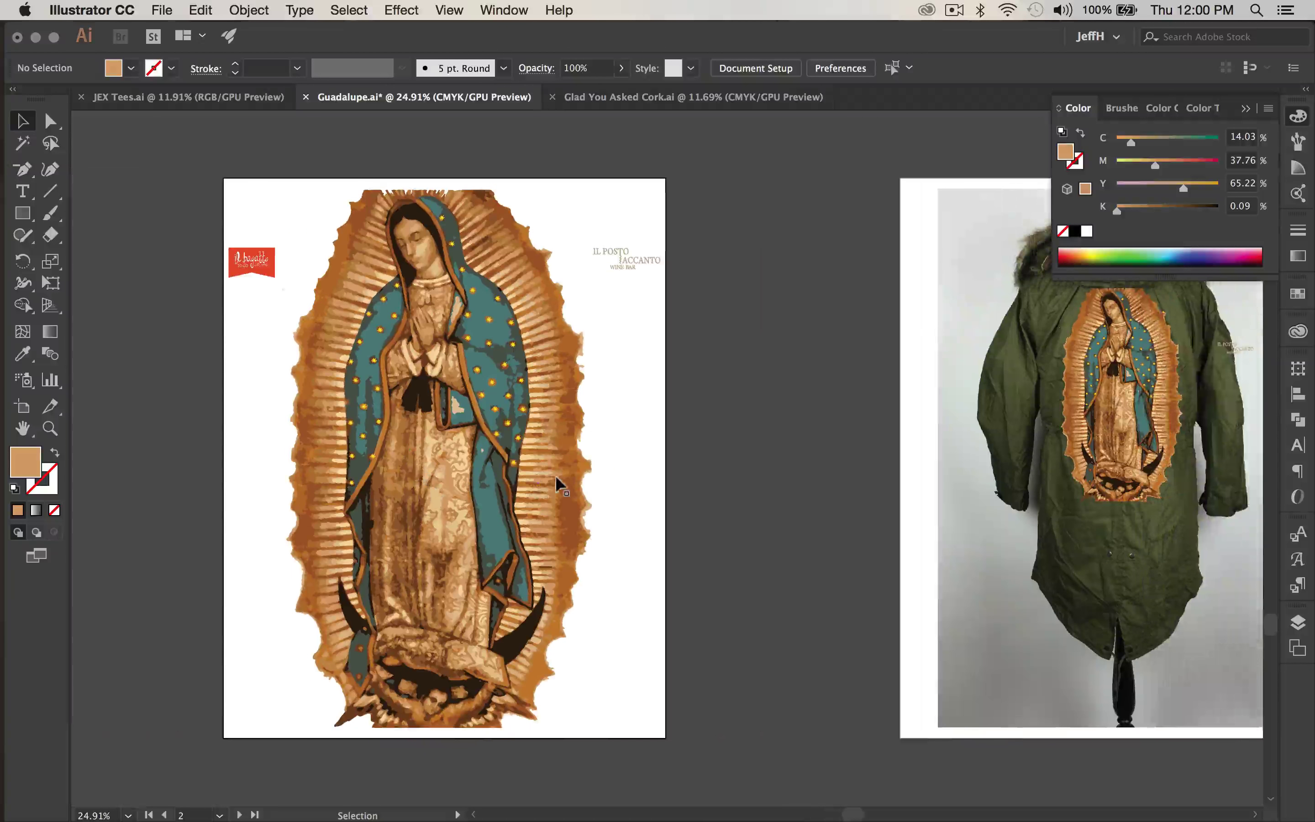
View the parka mockup artboard and examine the Guadalupe artwork placed on the coat's back.
{"action": "scroll", "coordinate": [1021, 522], "scroll_direction": "right", "scroll_amount": 7}
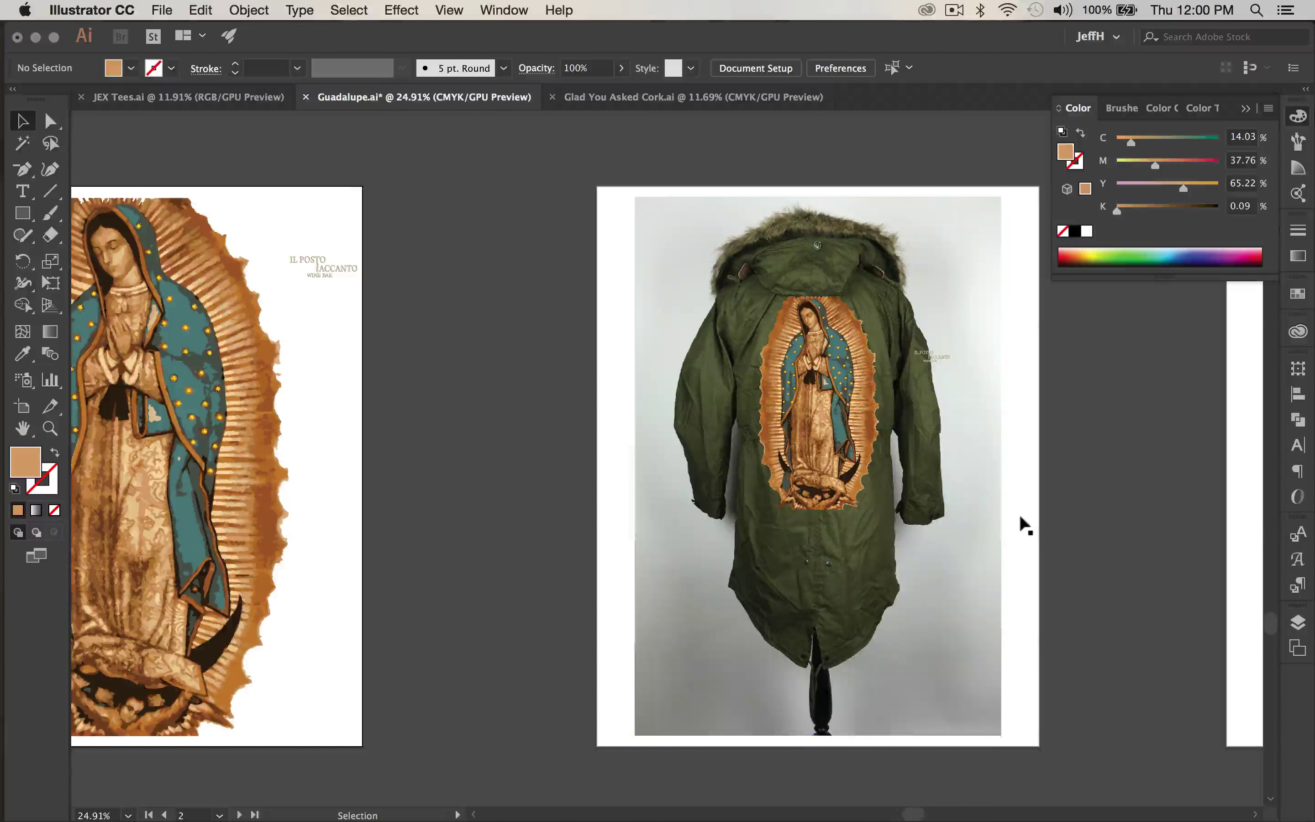
{"action": "scroll", "coordinate": [1021, 522], "scroll_direction": "up", "scroll_amount": 3}
{"action": "scroll", "coordinate": [928, 459], "scroll_direction": "up", "scroll_amount": 2}
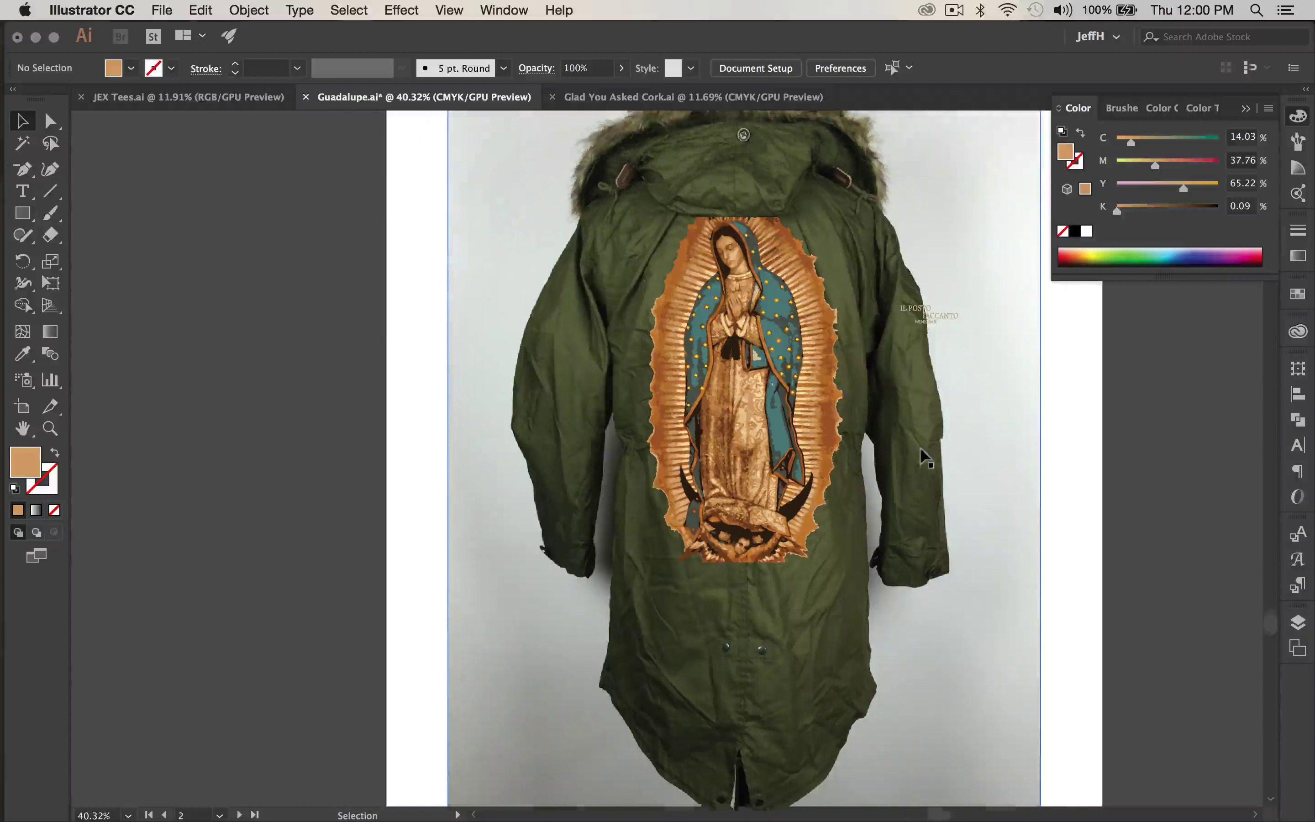
{"action": "scroll", "coordinate": [861, 393], "scroll_direction": "up", "scroll_amount": 1}
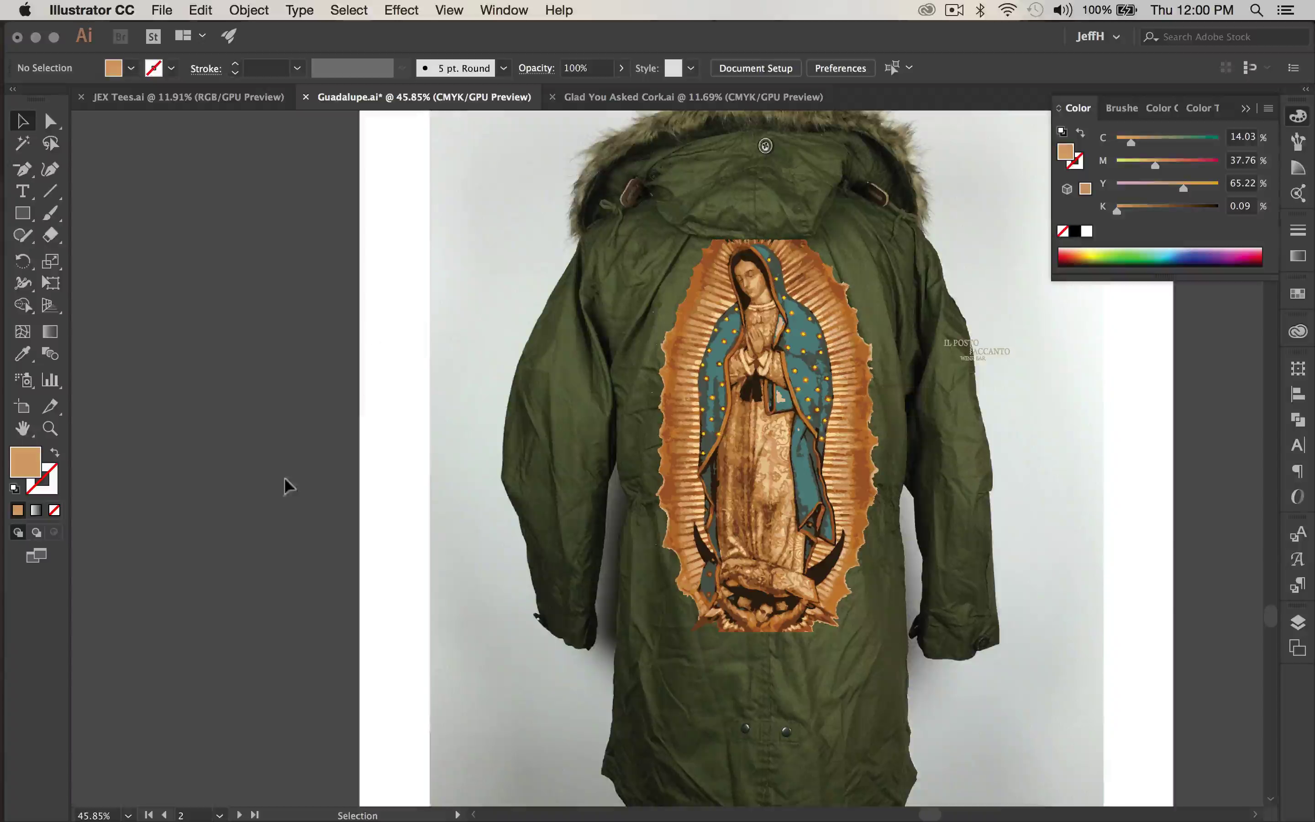
Switch to Chrome, play the first video post on the open Instagram profile with the volume raised, and close the post.
{"action": "mouse_move", "coordinate": [2, 360]}
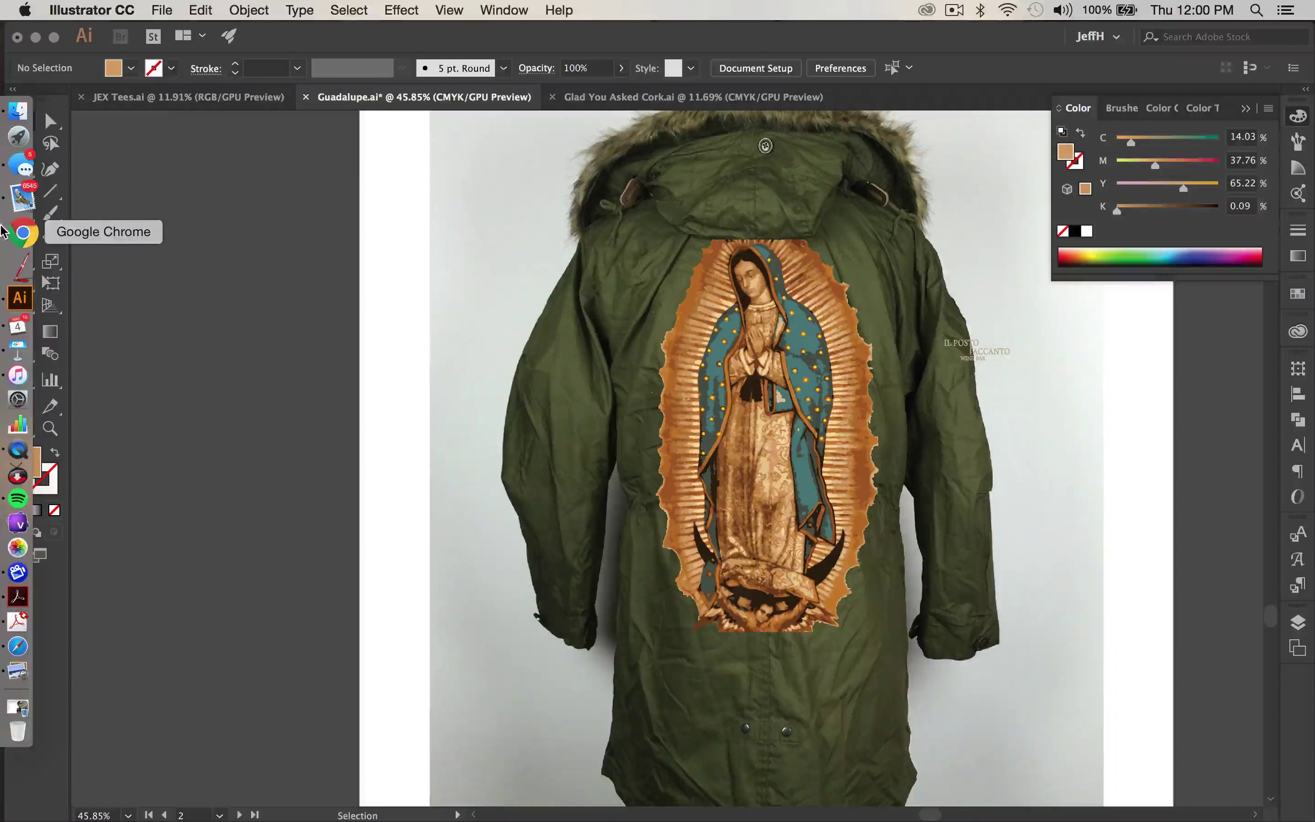
{"action": "left_click", "coordinate": [19, 231]}
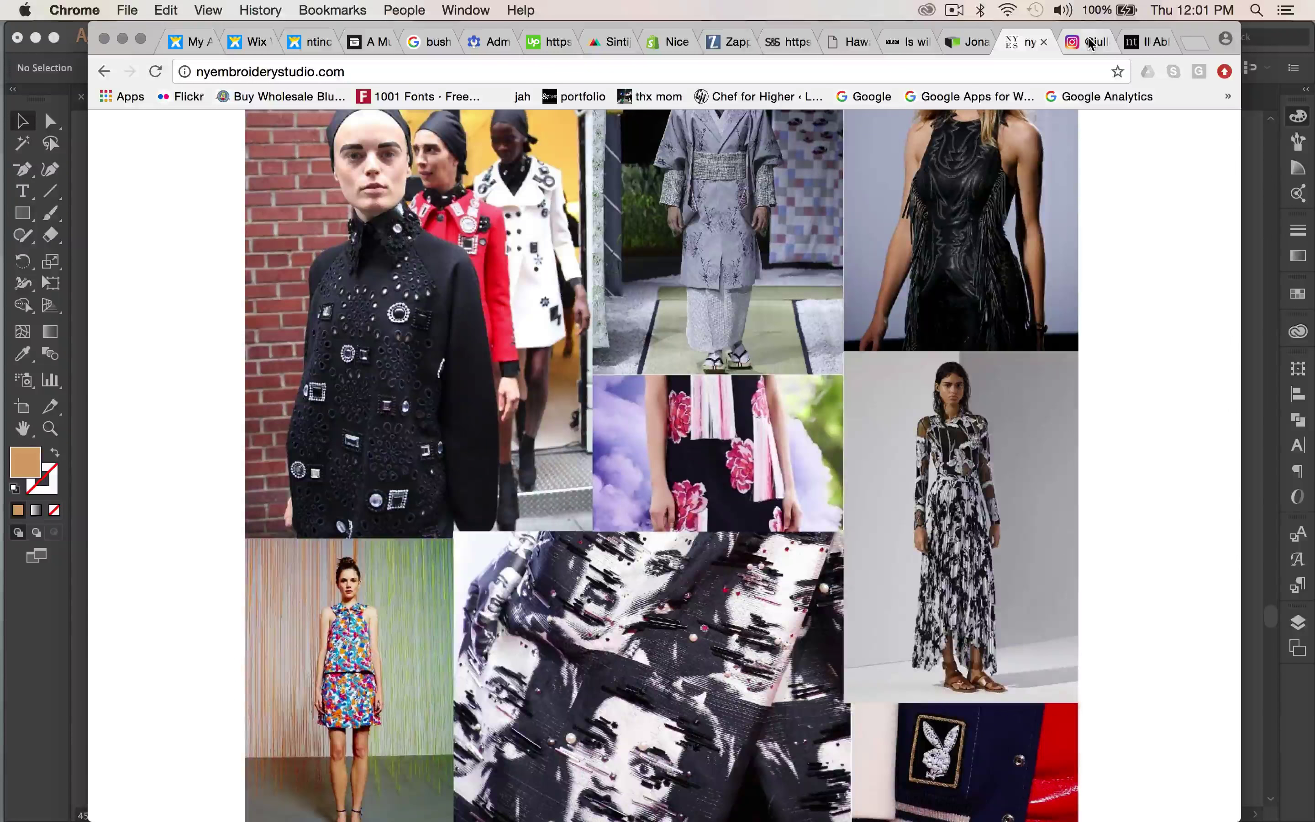
{"action": "left_click", "coordinate": [1089, 43]}
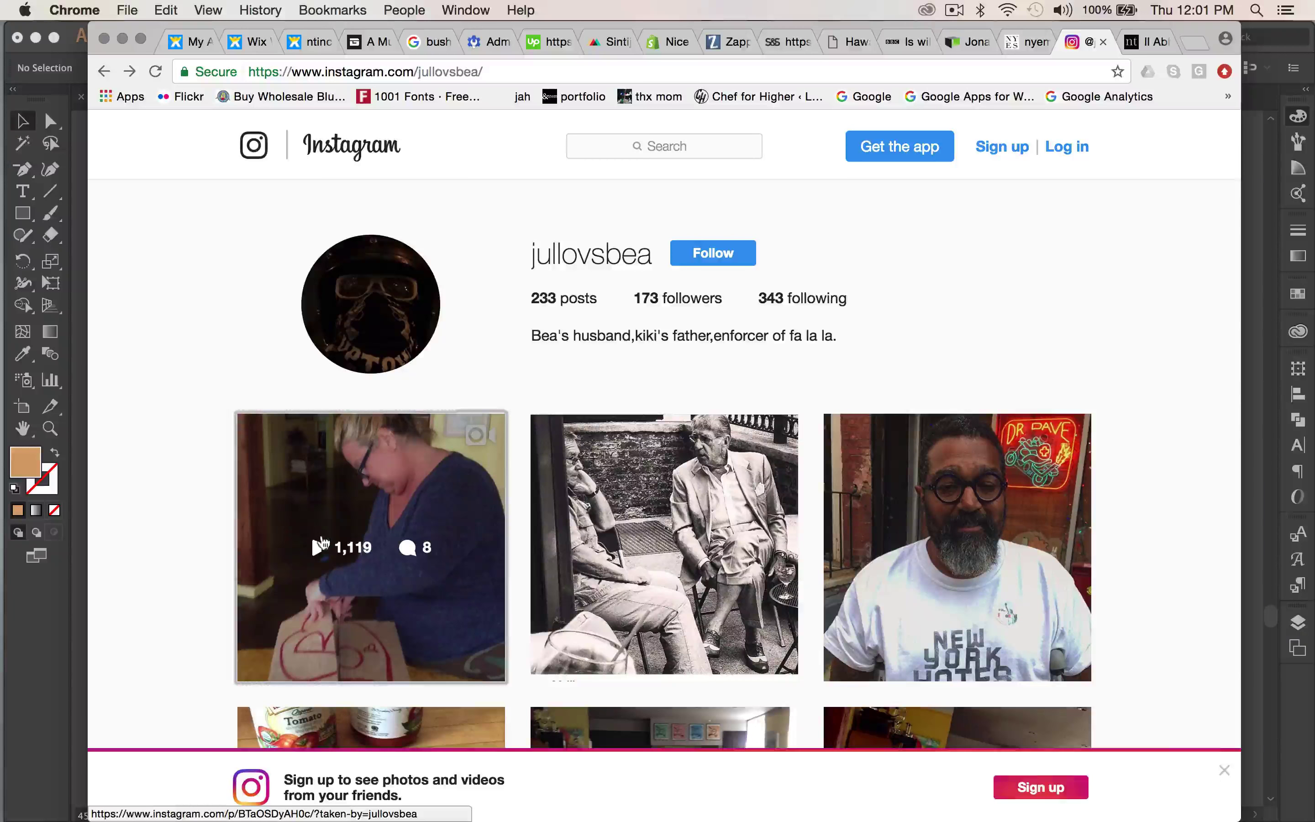
{"action": "left_click", "coordinate": [379, 511]}
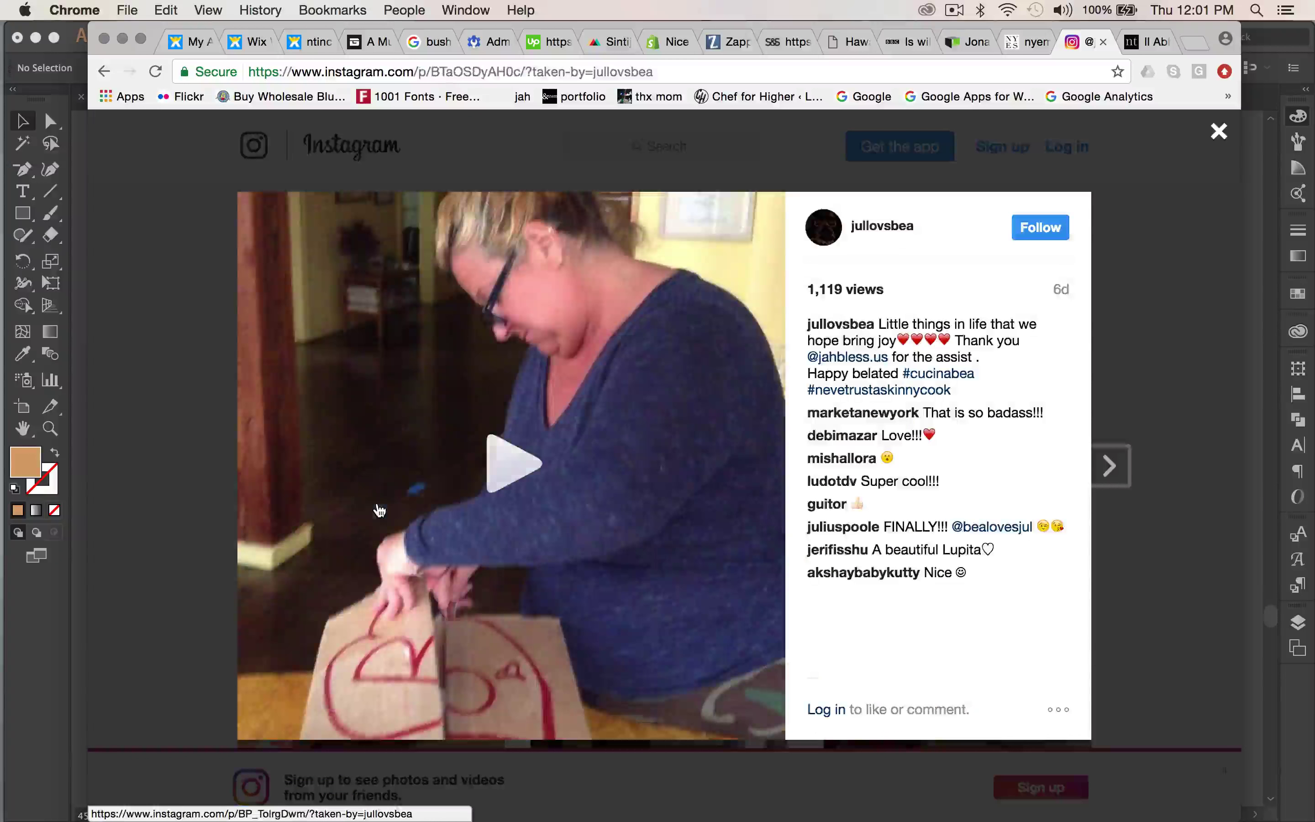
{"action": "left_click", "coordinate": [505, 460]}
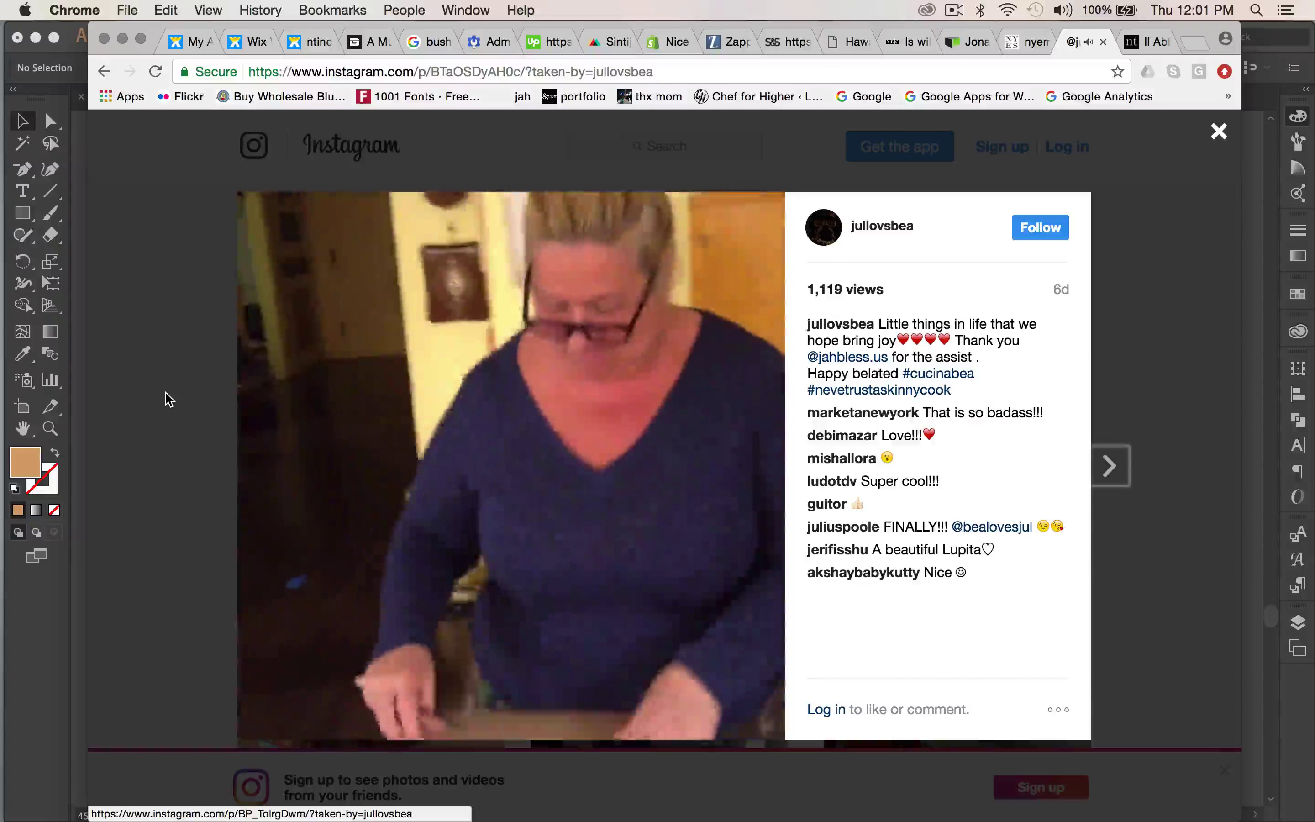
{"action": "key", "text": "XF86AudioRaiseVolume"}
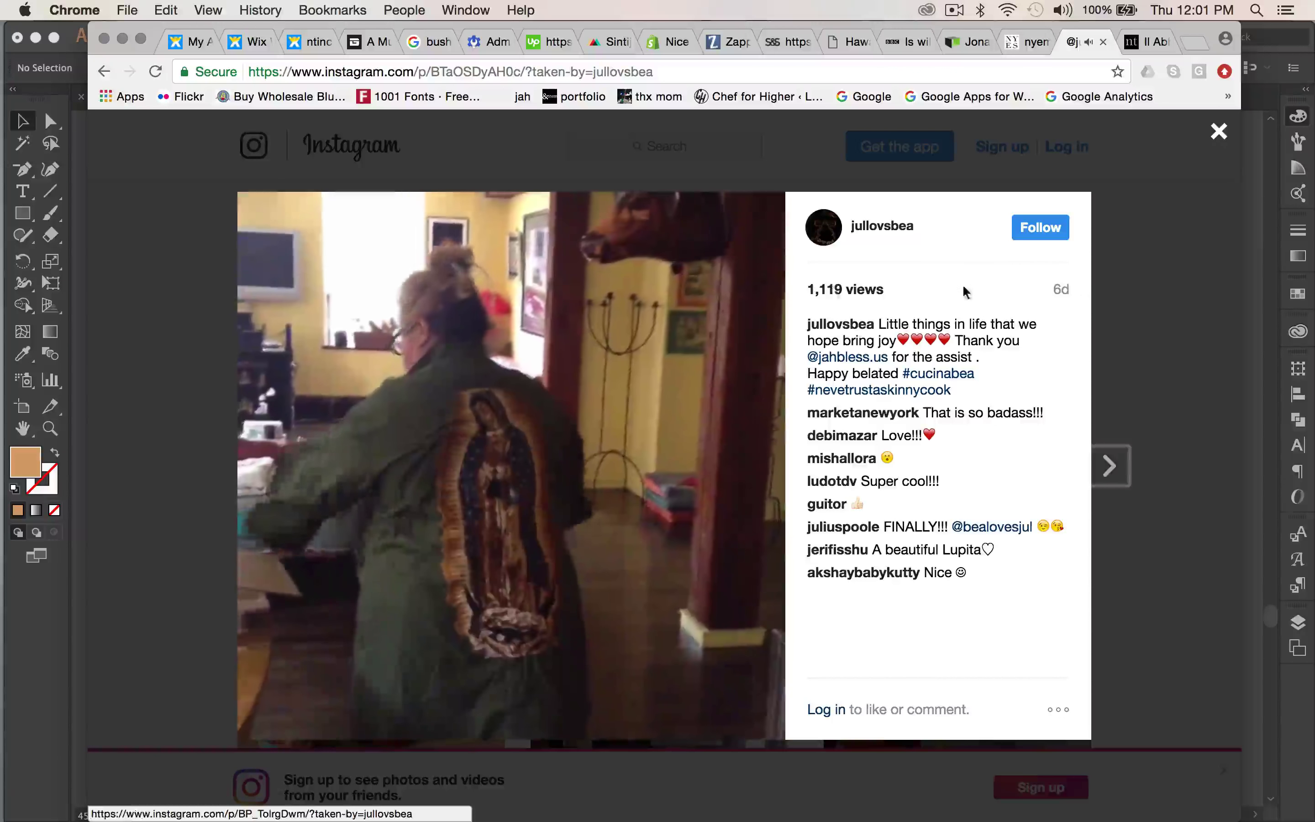
{"action": "left_click", "coordinate": [1218, 131]}
Open the nicethings.nyc product page and view the M-65 Virgin of Guadalupe jacket with its camouflage, green and black versions.
{"action": "left_click", "coordinate": [1150, 45]}
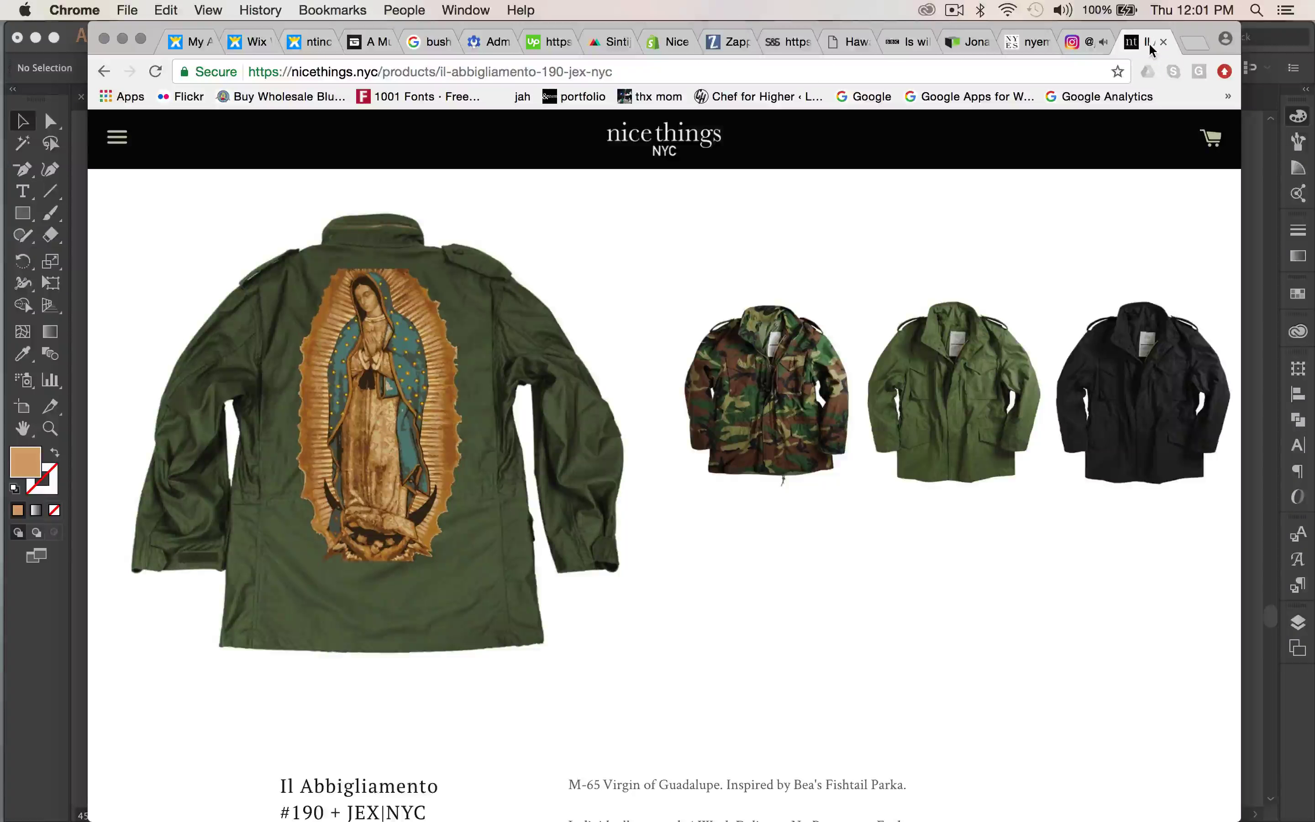
{"action": "scroll", "coordinate": [639, 466], "scroll_direction": "down", "scroll_amount": 1}
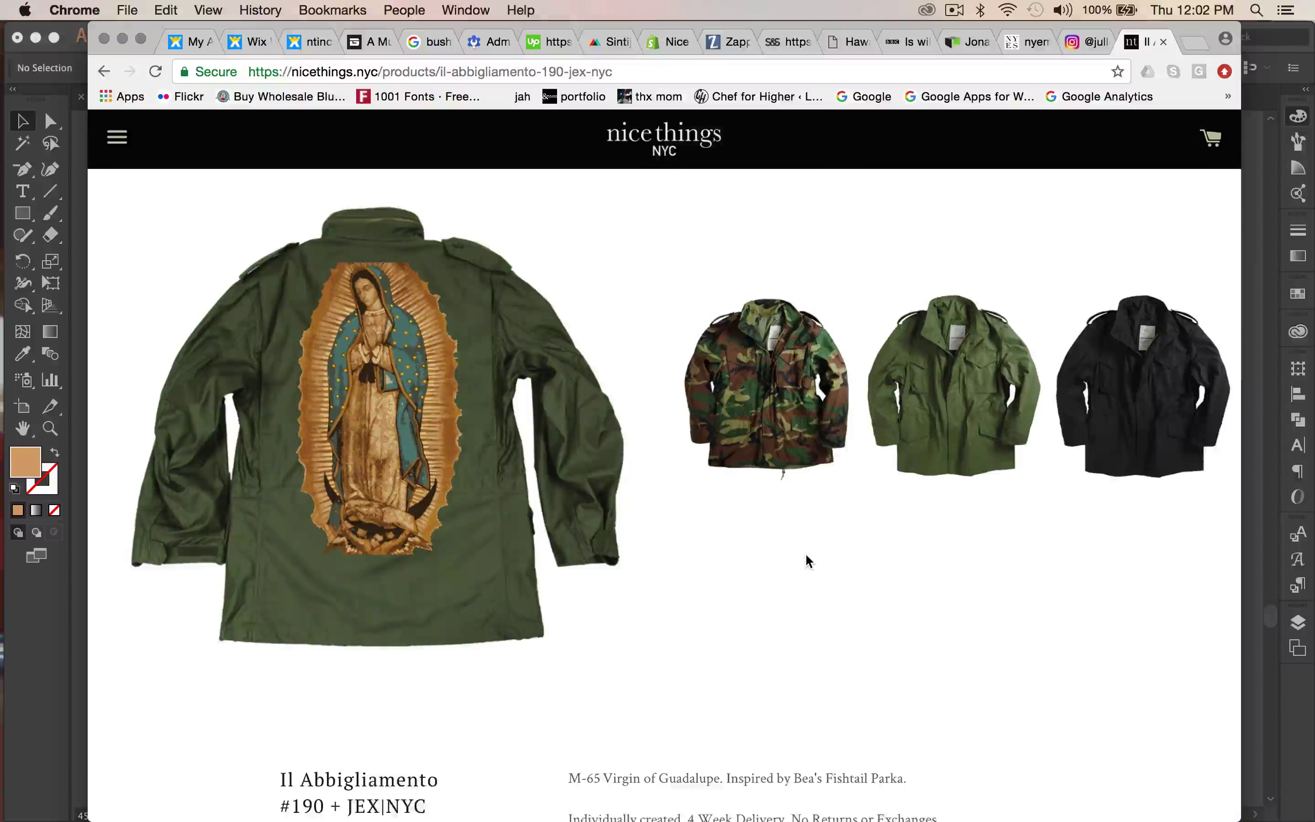
{"action": "scroll", "coordinate": [807, 556], "scroll_direction": "down", "scroll_amount": 2}
{"action": "scroll", "coordinate": [807, 556], "scroll_direction": "up", "scroll_amount": 2}
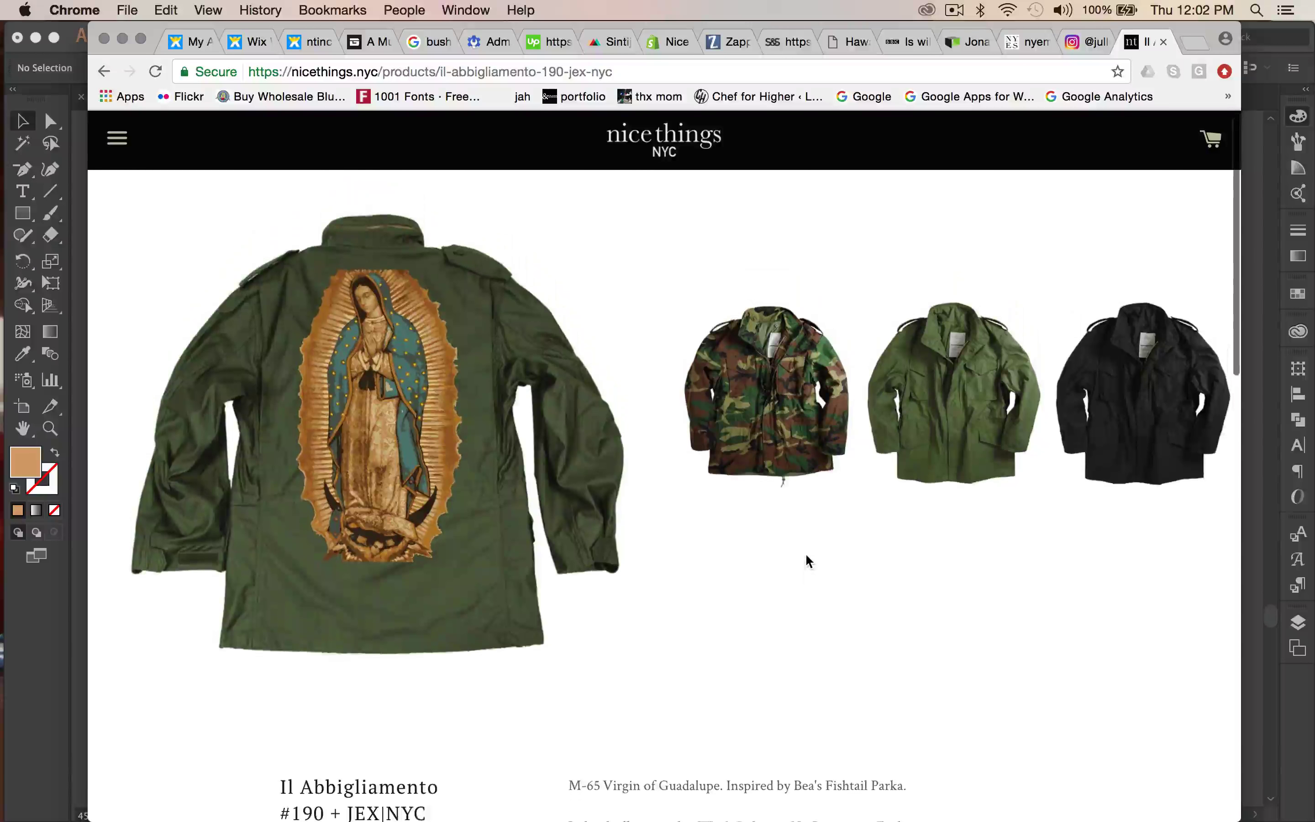
Return to Illustrator, view the whole parka mockup, and examine the Guadalupe artwork and sleeve lettering in close-up.
{"action": "left_click", "coordinate": [83, 693]}
{"action": "scroll", "coordinate": [519, 496], "scroll_direction": "down", "scroll_amount": 5, "text": "alt"}
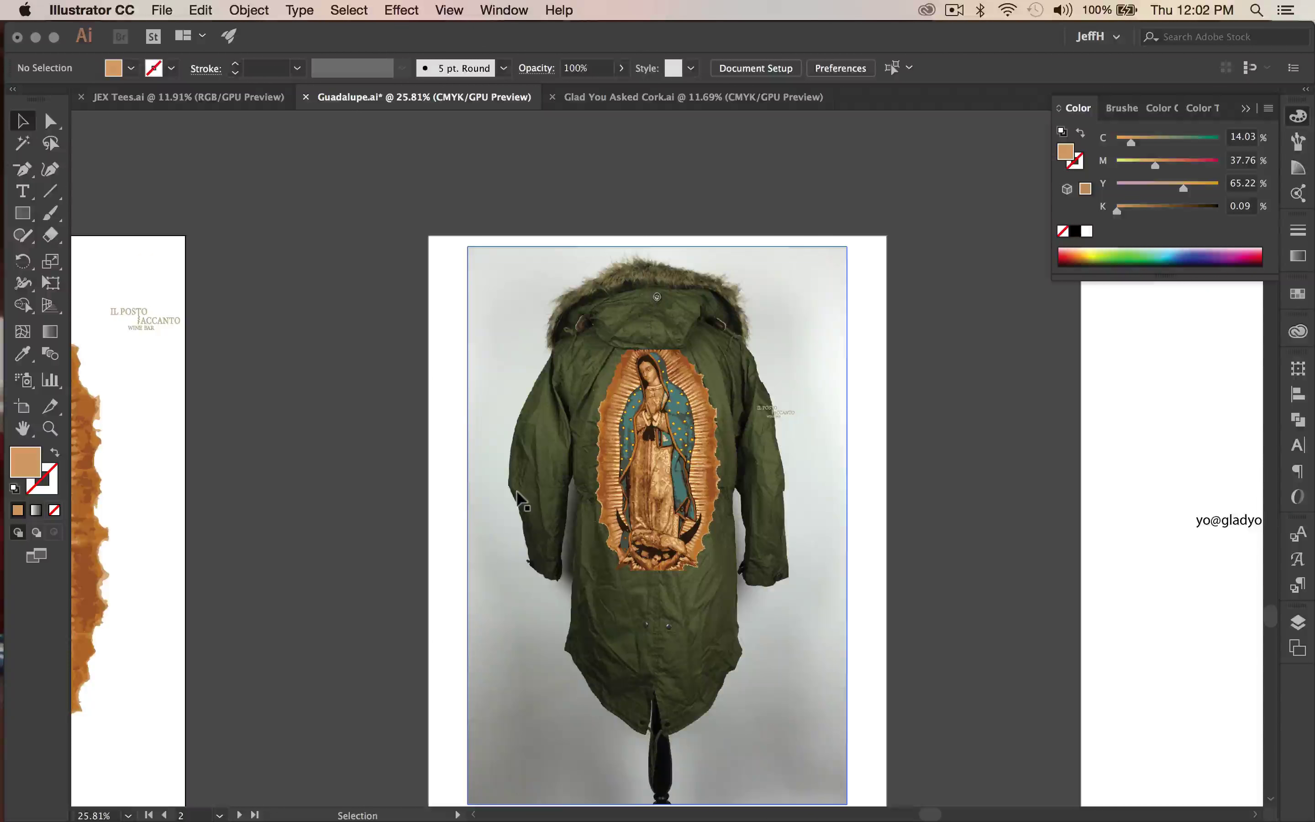
{"action": "scroll", "coordinate": [519, 495], "scroll_direction": "left", "scroll_amount": 5}
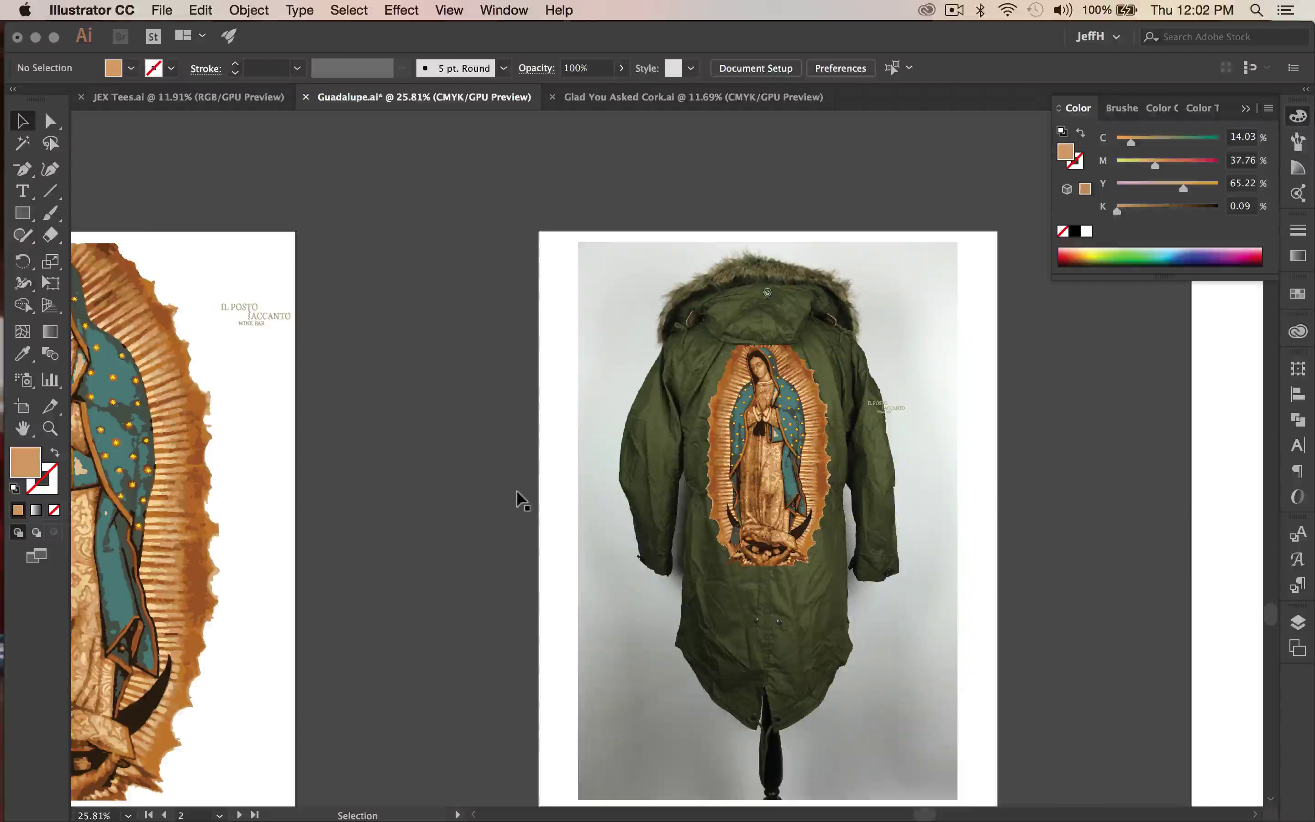
{"action": "scroll", "coordinate": [519, 495], "scroll_direction": "up", "scroll_amount": 1, "text": "alt"}
{"action": "scroll", "coordinate": [517, 494], "scroll_direction": "up", "scroll_amount": 4, "text": "alt"}
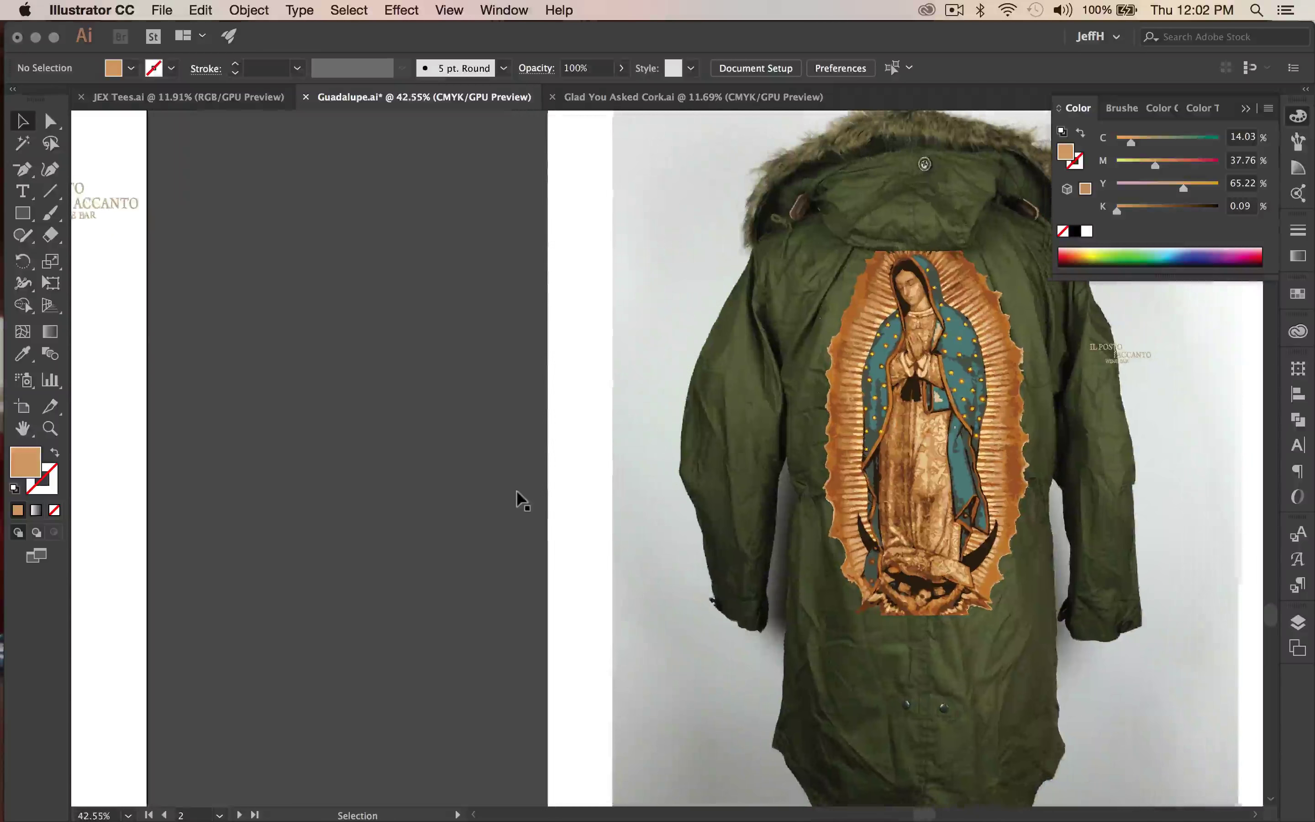
{"action": "scroll", "coordinate": [517, 492], "scroll_direction": "up", "scroll_amount": 3, "text": "alt"}
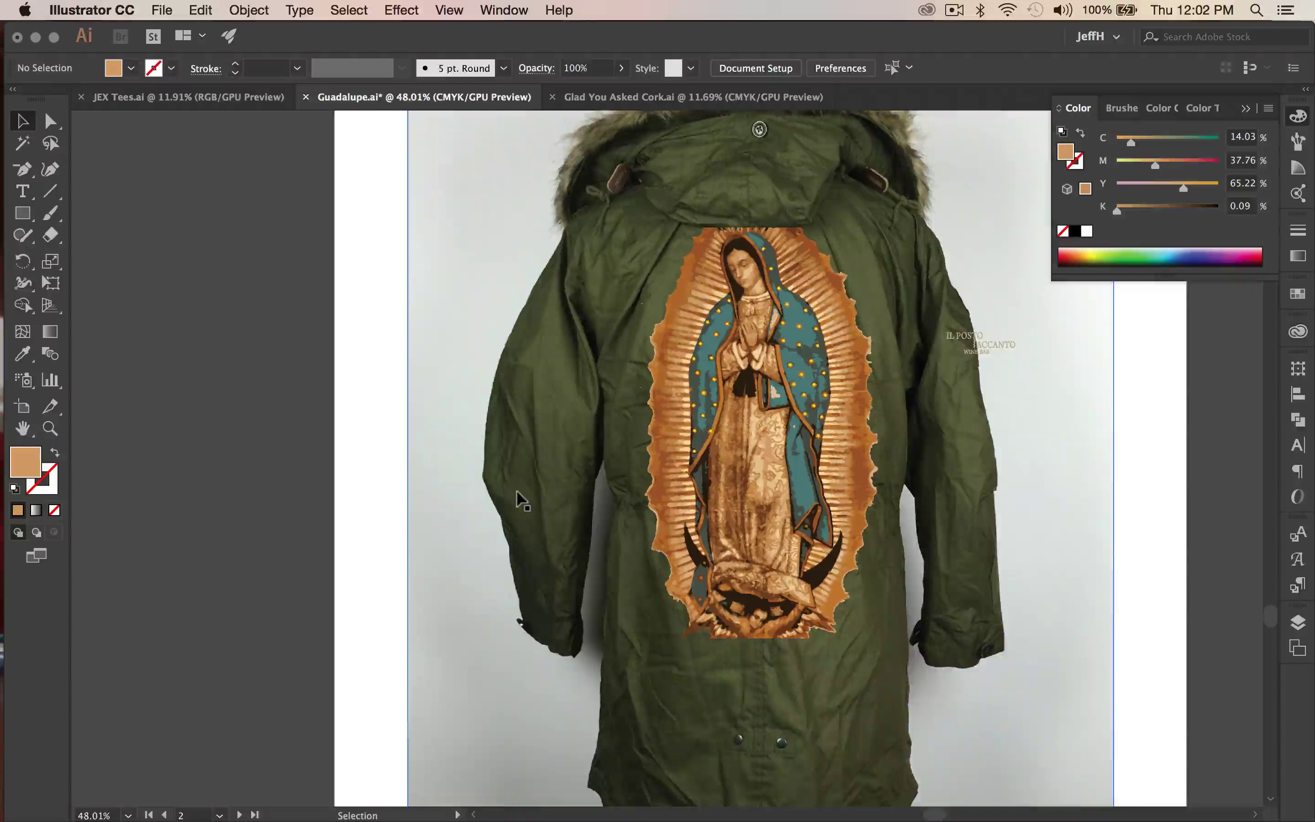
{"action": "scroll", "coordinate": [520, 497], "scroll_direction": "right", "scroll_amount": 4}
{"action": "scroll", "coordinate": [521, 497], "scroll_direction": "up", "scroll_amount": 1, "text": "alt"}
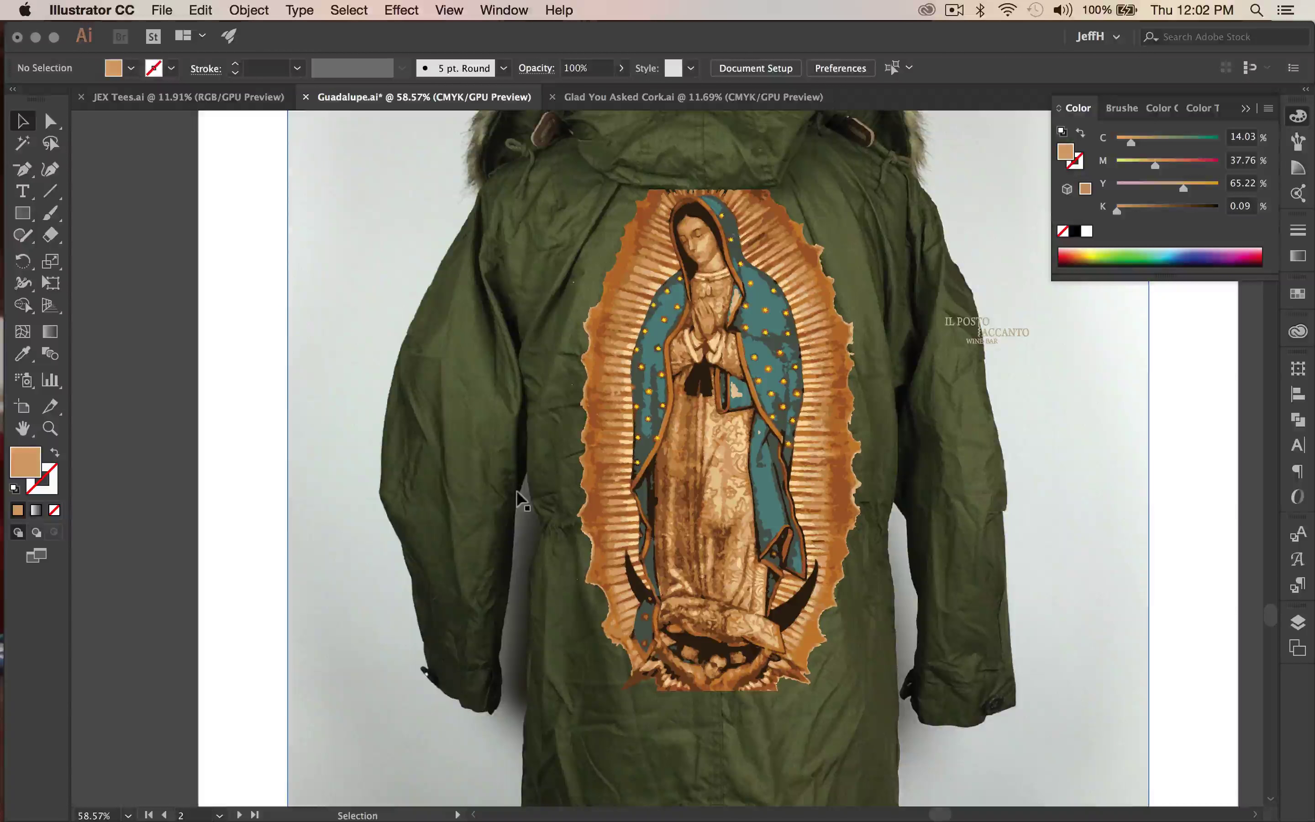
{"action": "scroll", "coordinate": [518, 492], "scroll_direction": "up", "scroll_amount": 2, "text": "alt"}
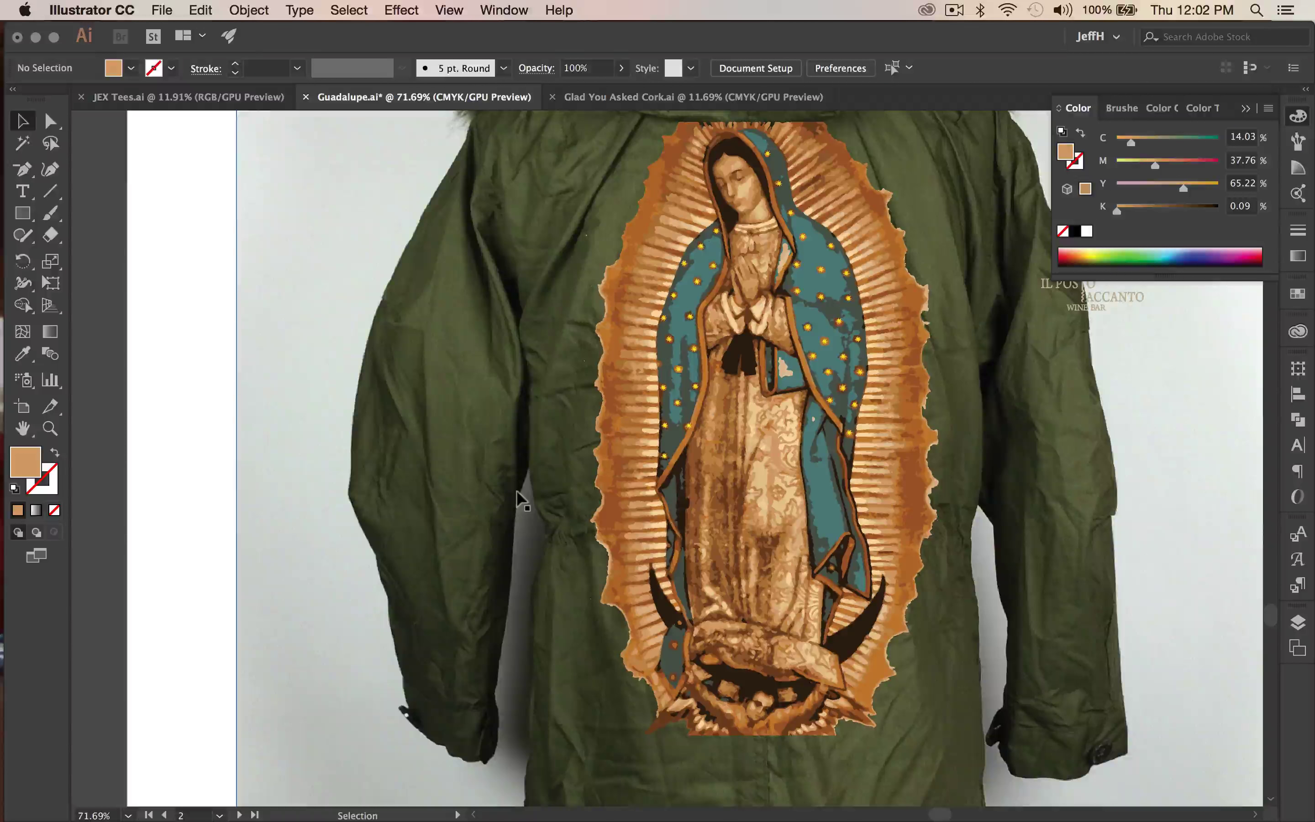
{"action": "scroll", "coordinate": [518, 493], "scroll_direction": "up", "scroll_amount": 2}
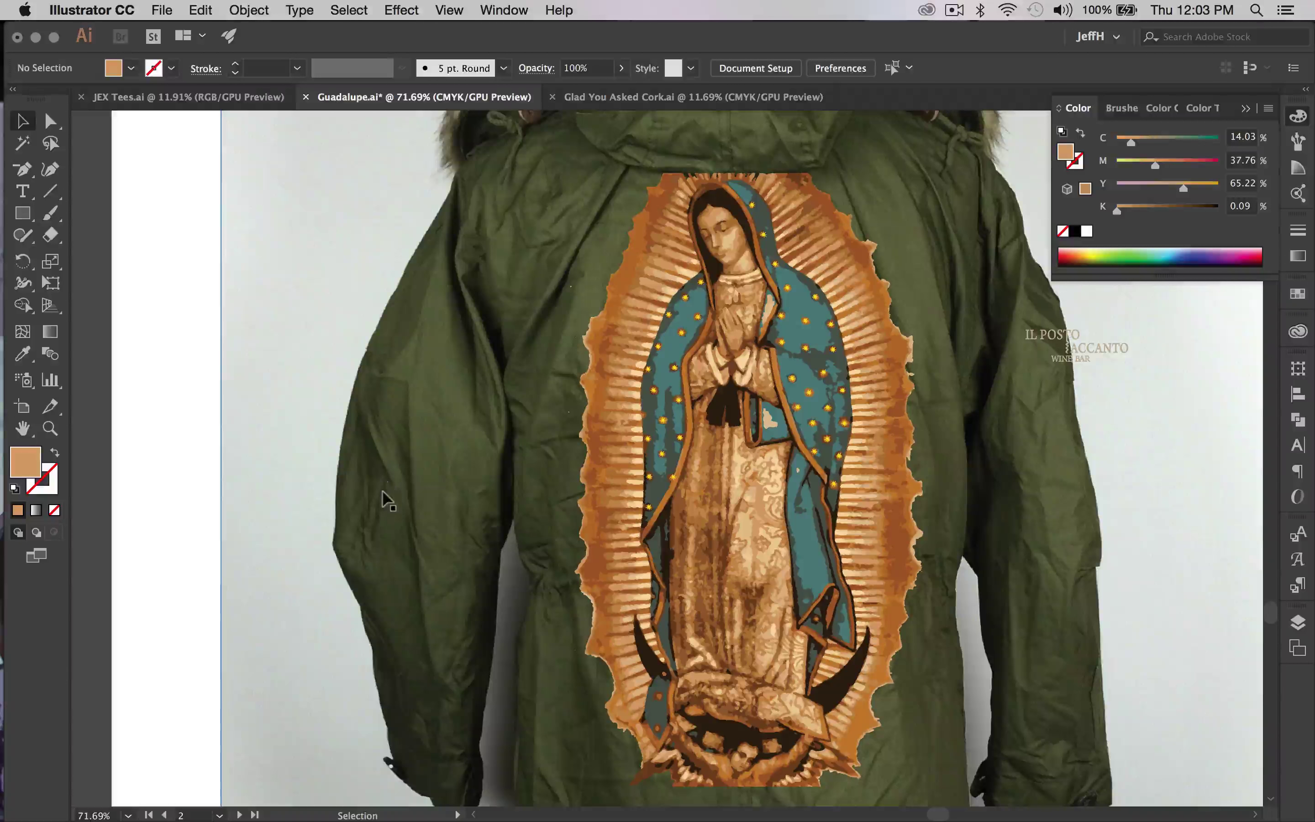
Make the parka mockup's artboard active and examine the mantle, robe and rays of the artwork on the coat.
{"action": "left_click", "coordinate": [188, 342]}
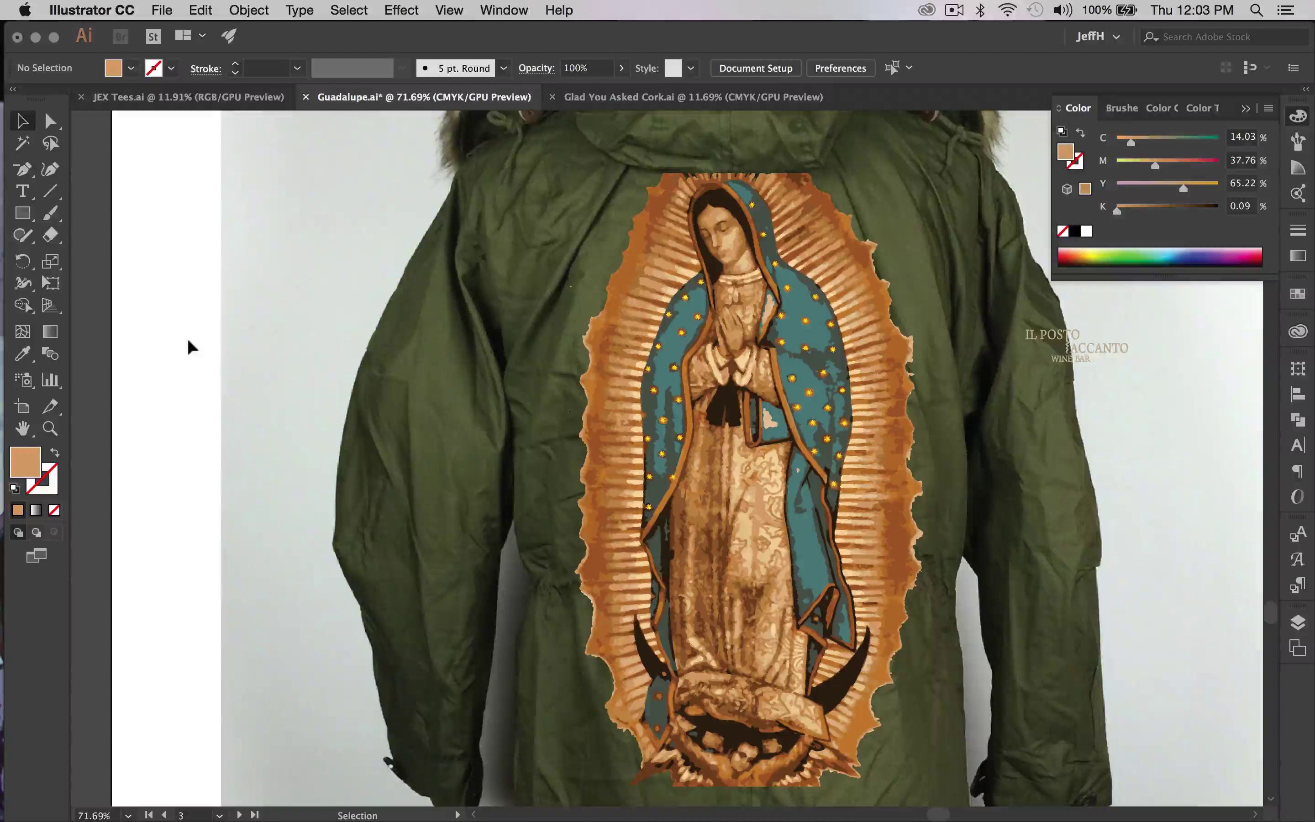
{"action": "scroll", "coordinate": [187, 338], "scroll_direction": "down", "scroll_amount": 1}
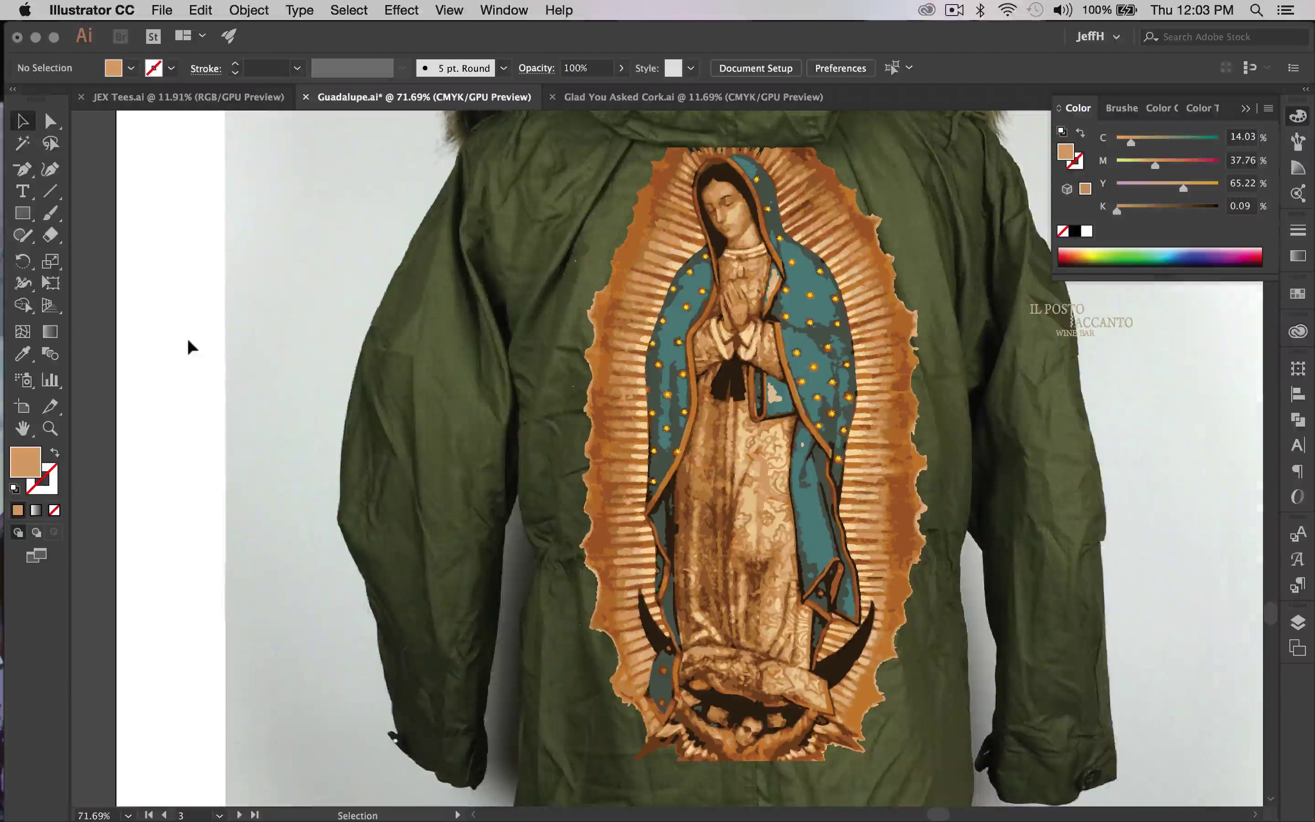
{"action": "scroll", "coordinate": [186, 338], "scroll_direction": "down", "scroll_amount": 1}
{"action": "scroll", "coordinate": [187, 338], "scroll_direction": "down", "scroll_amount": 2}
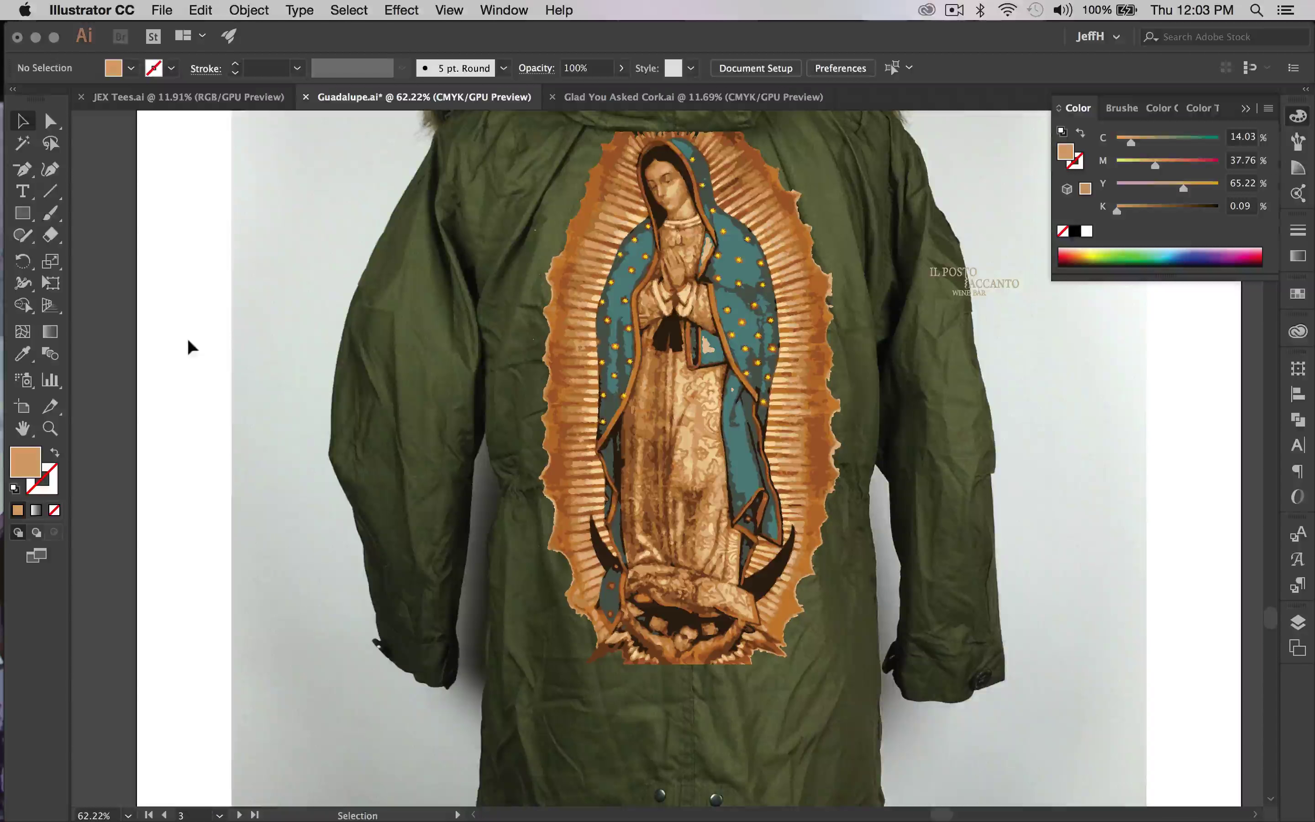
{"action": "scroll", "coordinate": [186, 338], "scroll_direction": "up", "scroll_amount": 3}
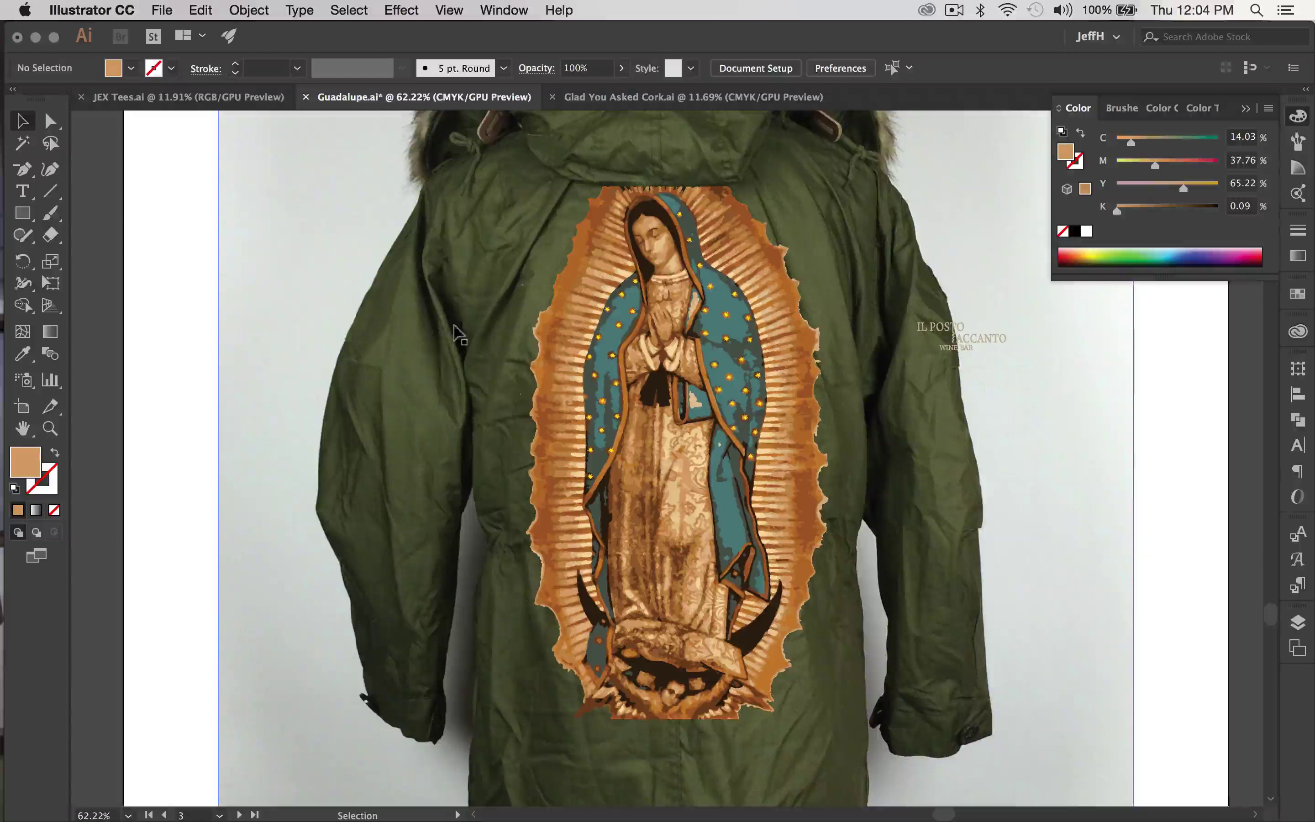
{"action": "scroll", "coordinate": [580, 397], "scroll_direction": "up", "scroll_amount": 1}
{"action": "scroll", "coordinate": [580, 397], "scroll_direction": "up", "scroll_amount": 4}
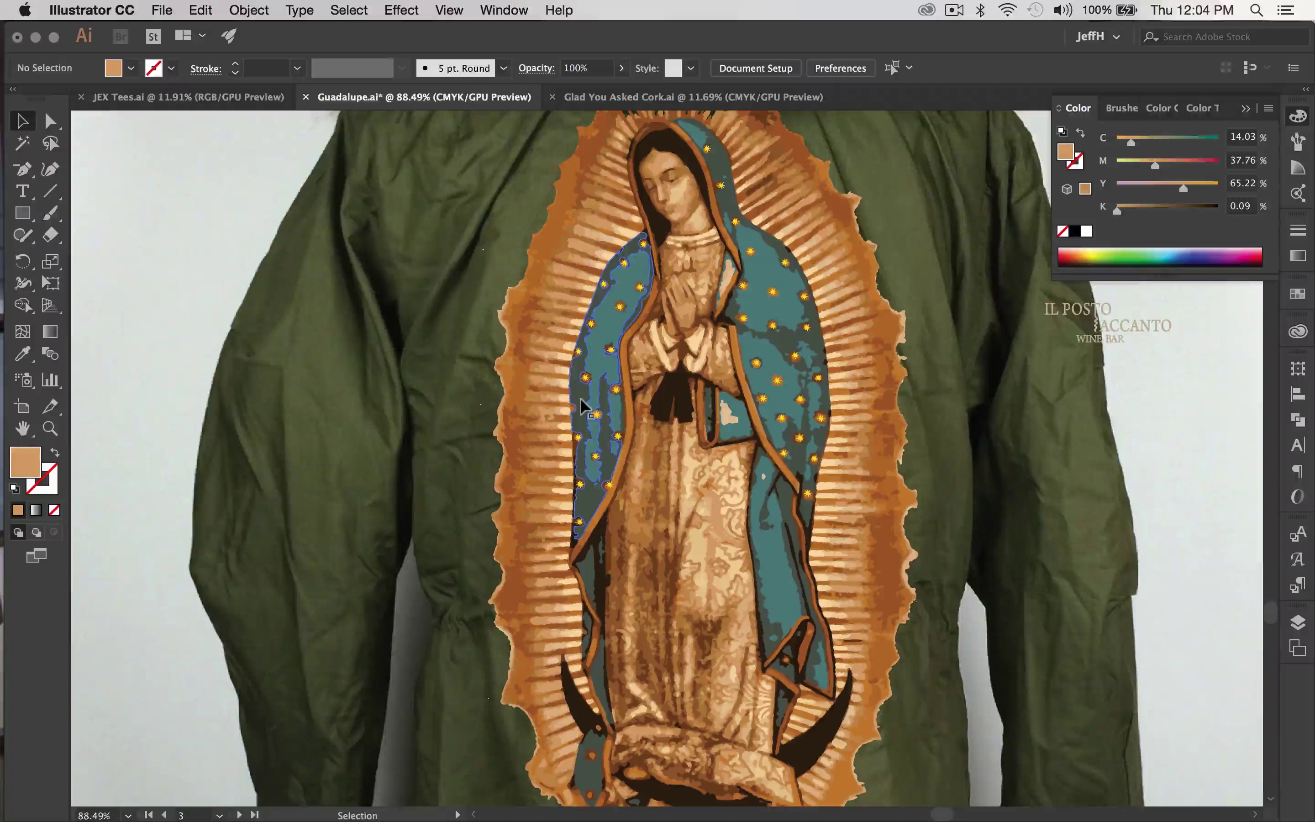
{"action": "scroll", "coordinate": [579, 398], "scroll_direction": "down", "scroll_amount": 2}
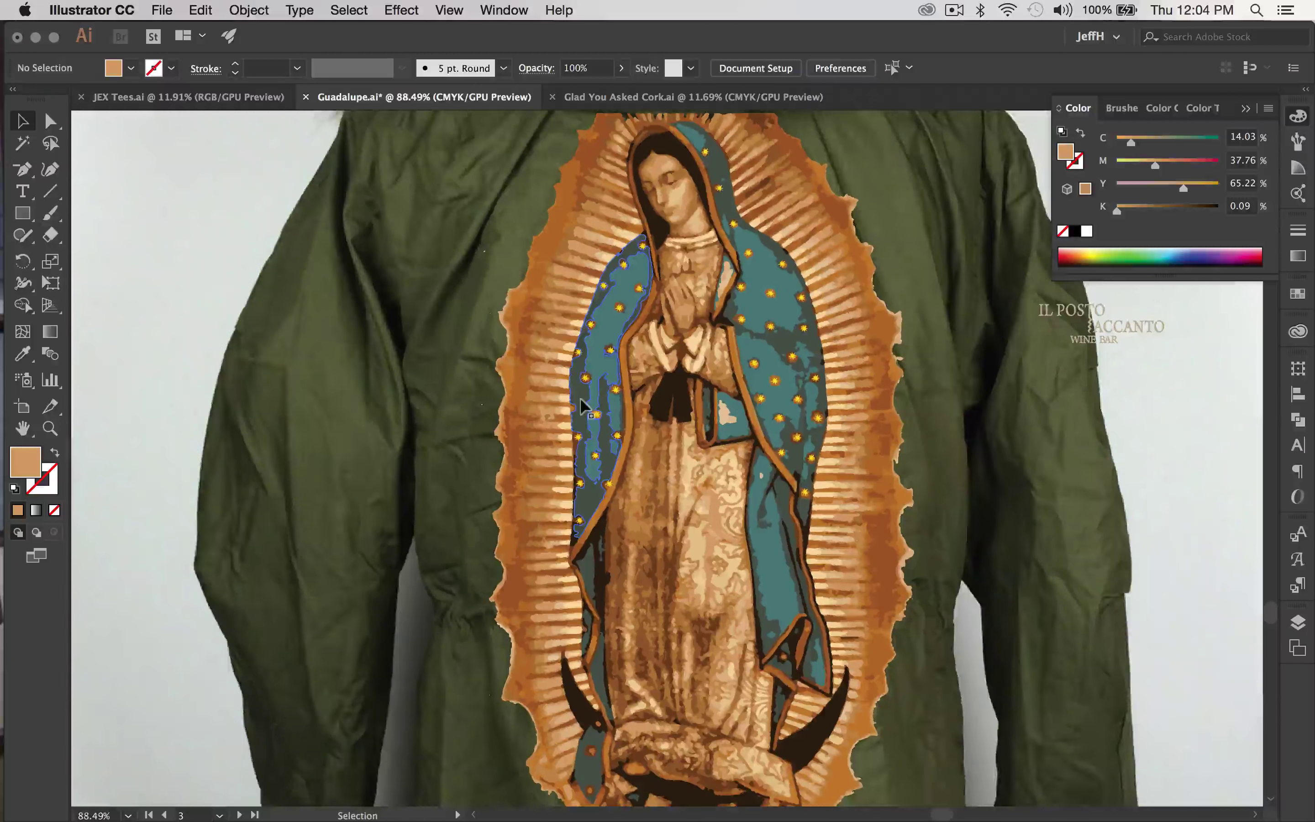
{"action": "scroll", "coordinate": [580, 399], "scroll_direction": "up", "scroll_amount": 1}
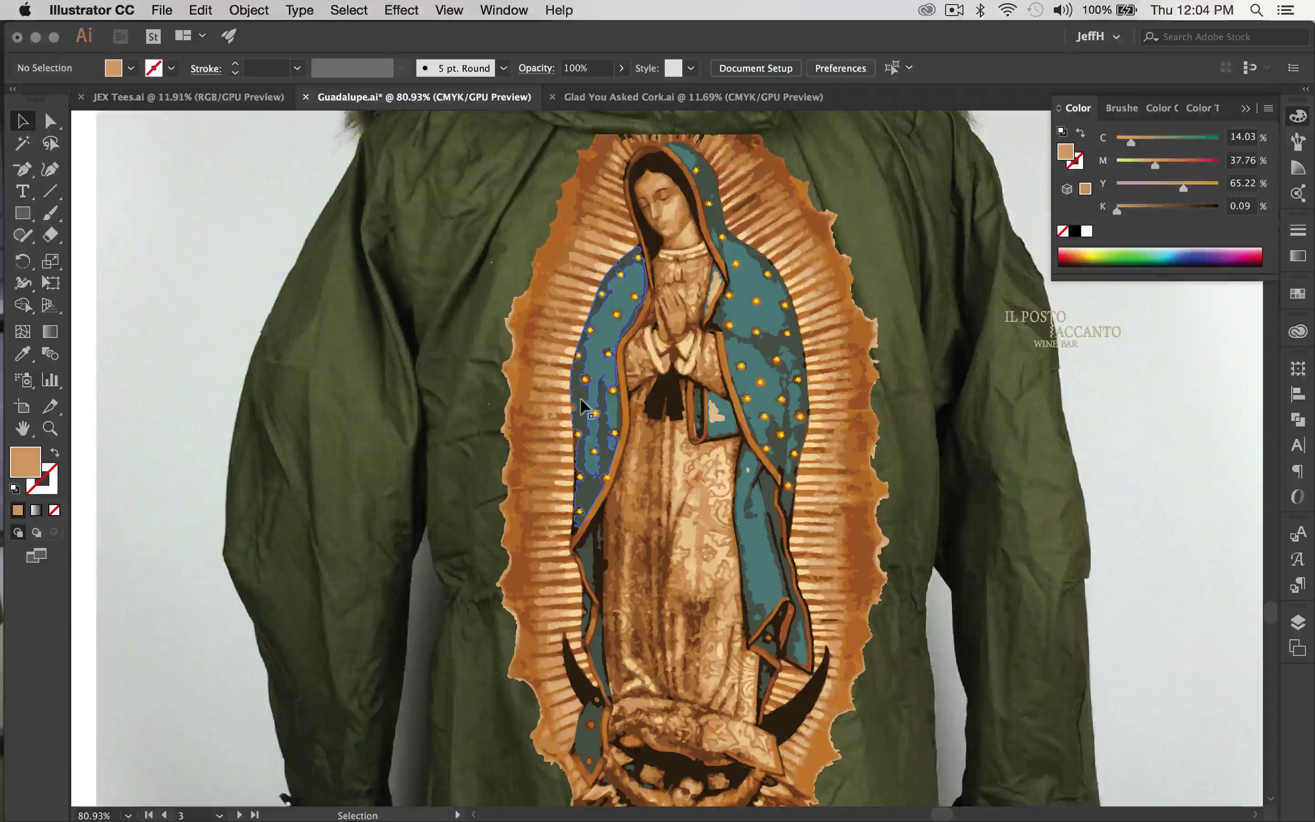
View the full parka mockup and bring the contact e-mail on the neighbouring artboard into close view.
{"action": "scroll", "coordinate": [581, 402], "scroll_direction": "down", "scroll_amount": 5}
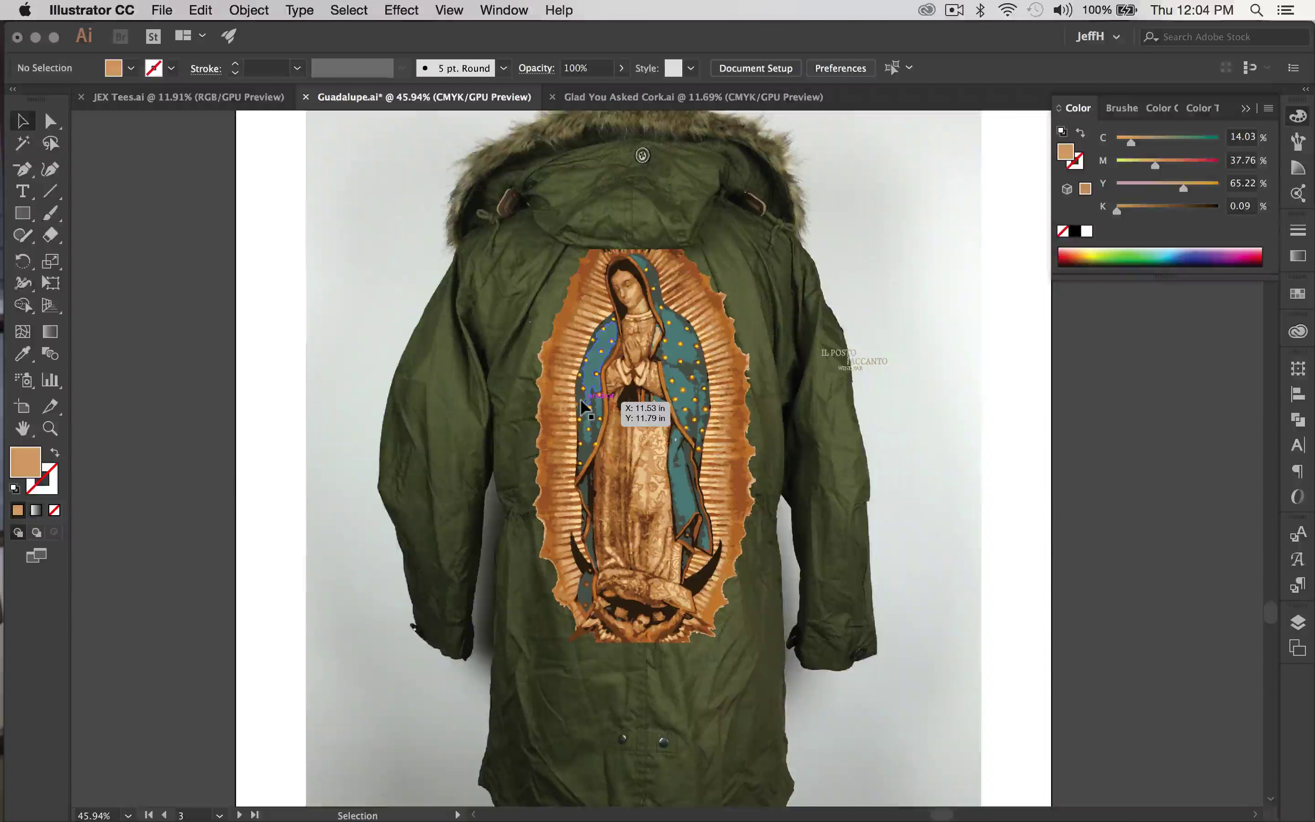
{"action": "scroll", "coordinate": [570, 399], "scroll_direction": "down", "scroll_amount": 3}
{"action": "scroll", "coordinate": [570, 399], "scroll_direction": "right", "scroll_amount": 10}
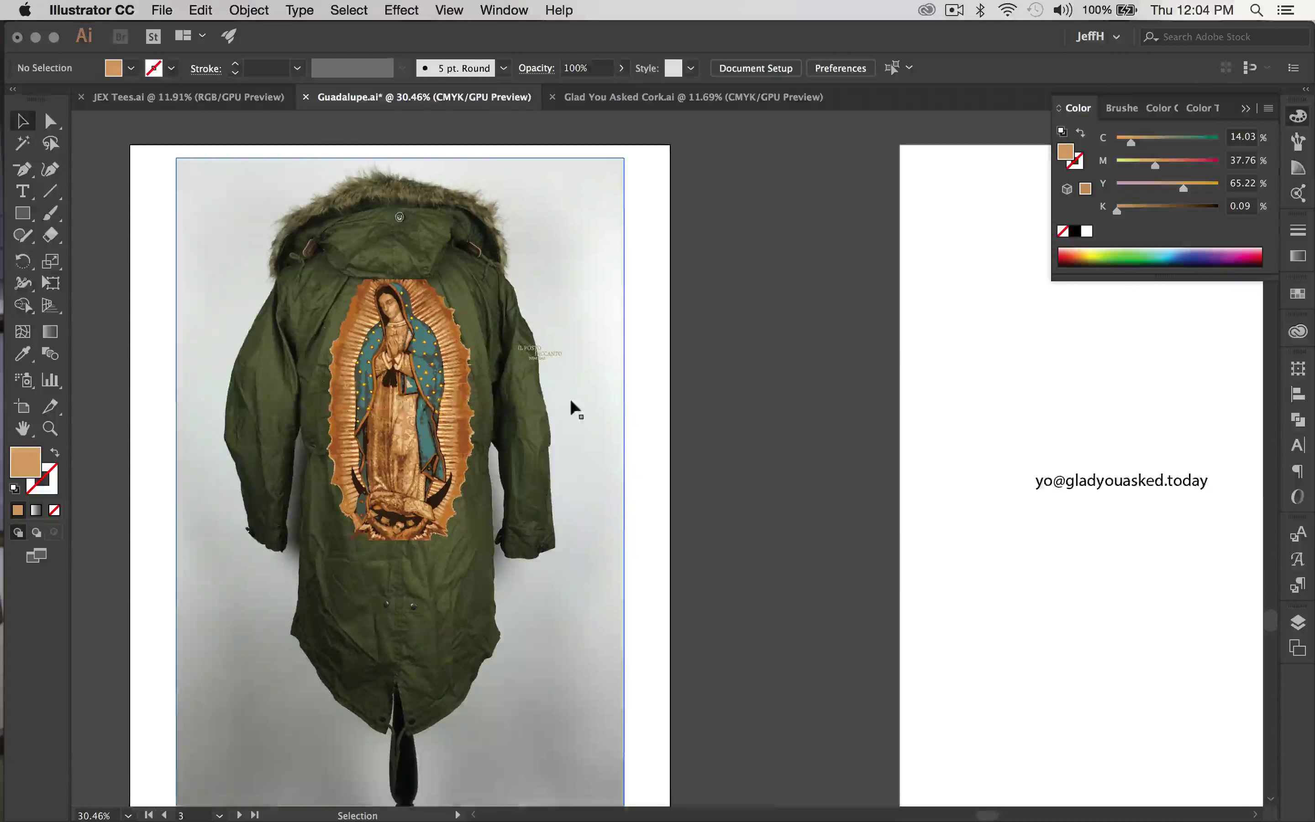
{"action": "scroll", "coordinate": [570, 399], "scroll_direction": "right", "scroll_amount": 5}
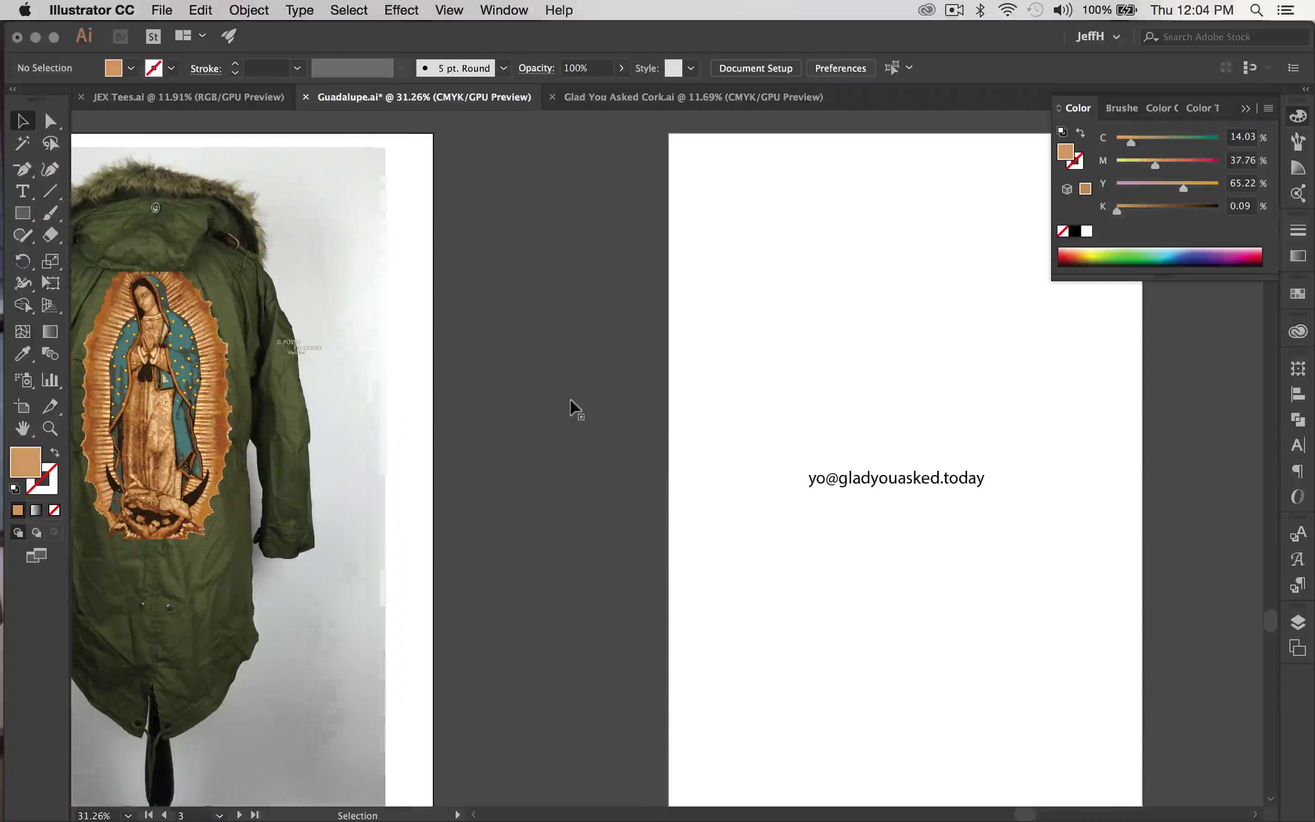
{"action": "scroll", "coordinate": [570, 399], "scroll_direction": "up", "scroll_amount": 2}
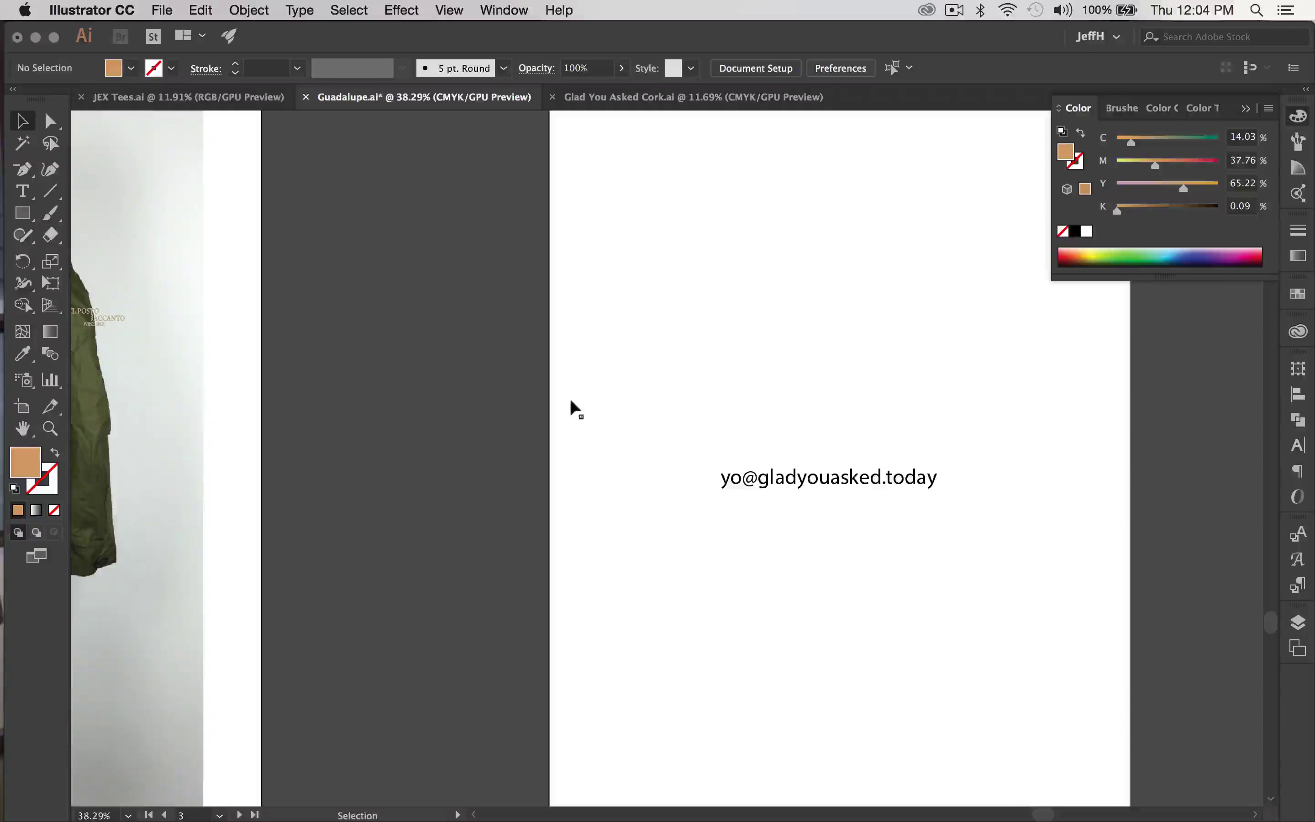
{"action": "scroll", "coordinate": [570, 399], "scroll_direction": "right", "scroll_amount": 4}
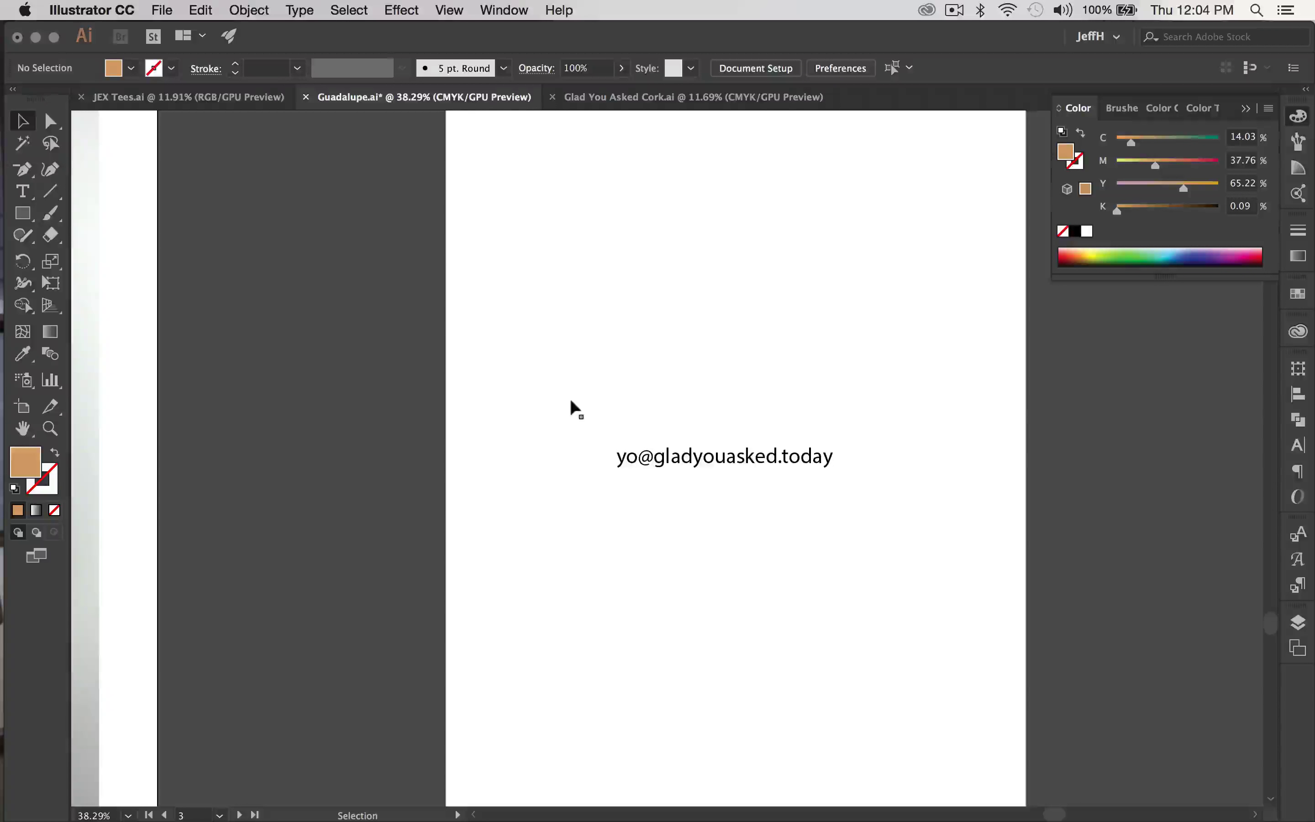
{"action": "scroll", "coordinate": [570, 399], "scroll_direction": "up", "scroll_amount": 3}
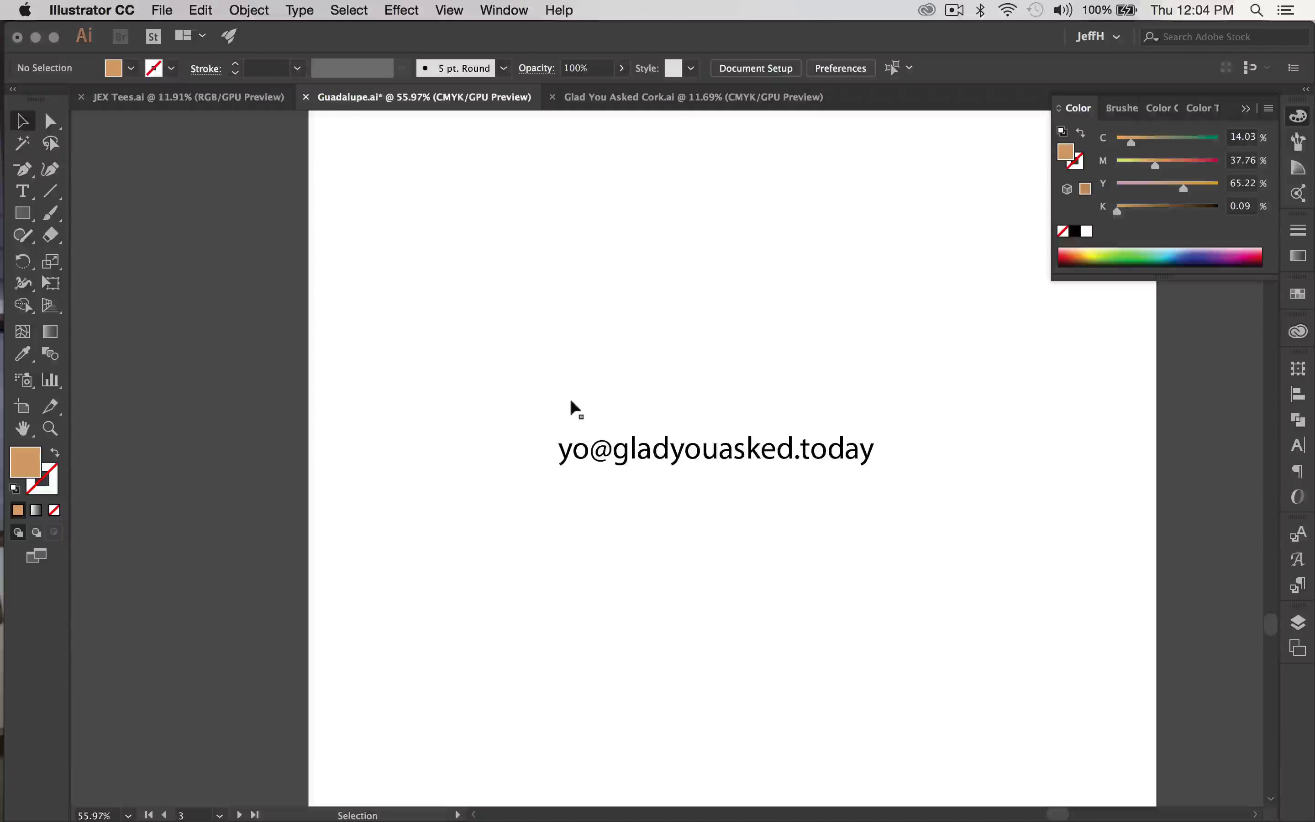